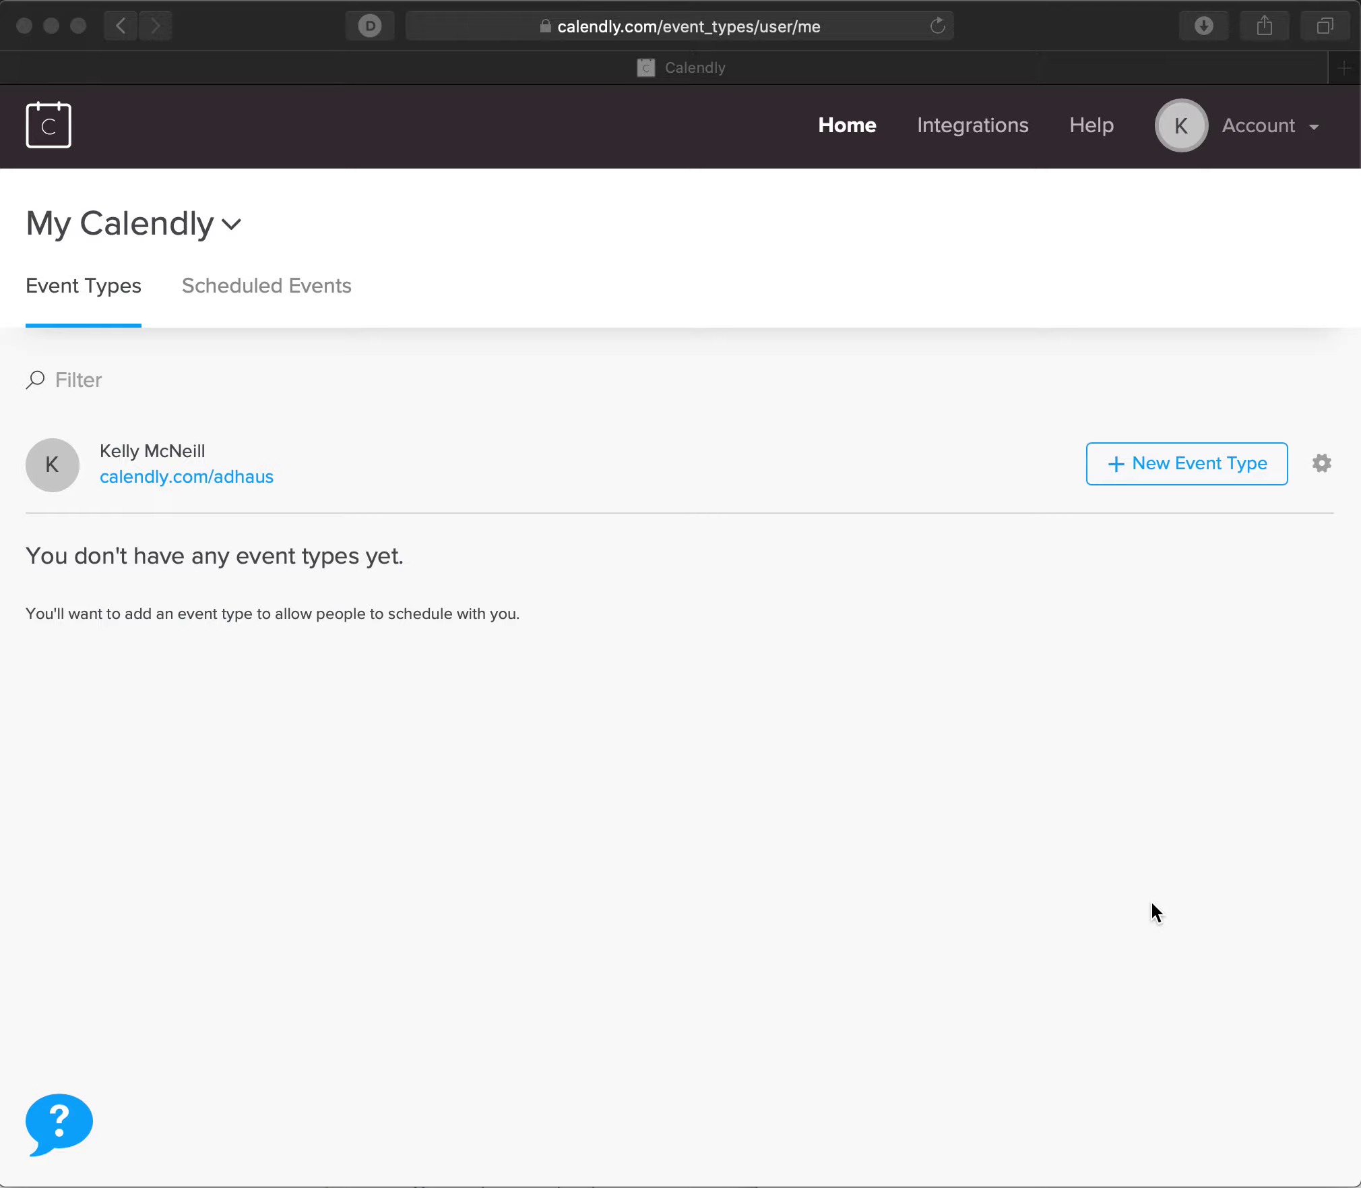
Step: Start a new Group event type from the event types page
left_click(1183, 473)
left_click(1155, 475)
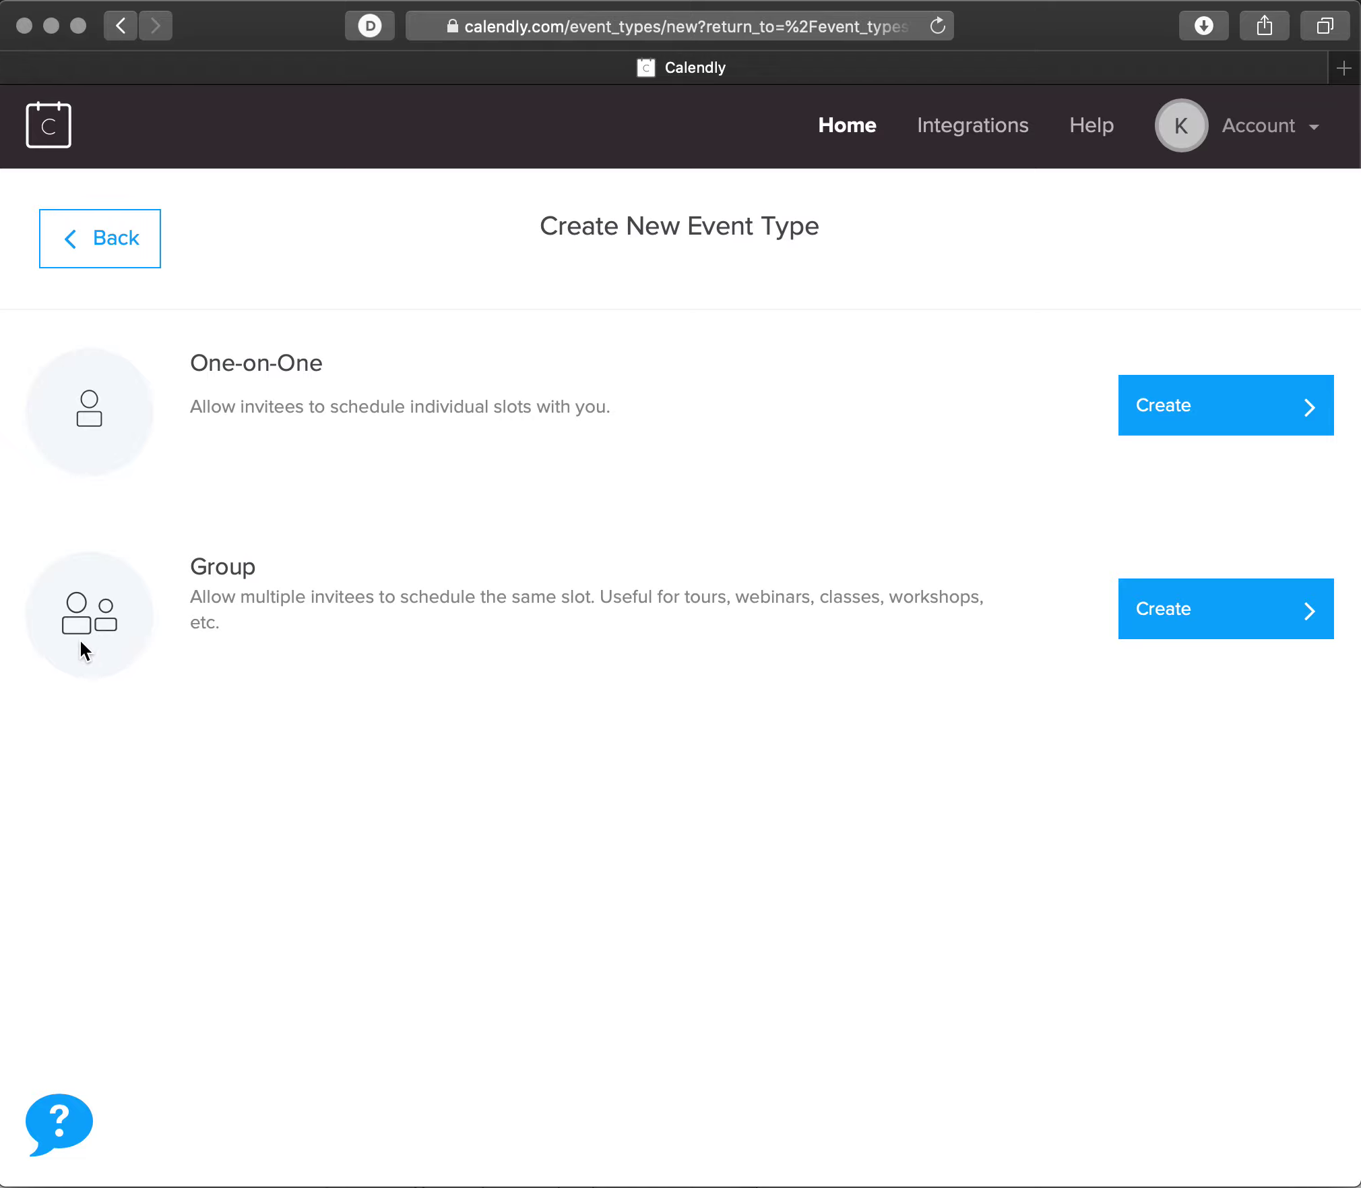
left_click(1225, 631)
Step: Name the event 'Kelly's Class' and choose In-person meeting as its location type
scroll(1080, 721, "down", 3)
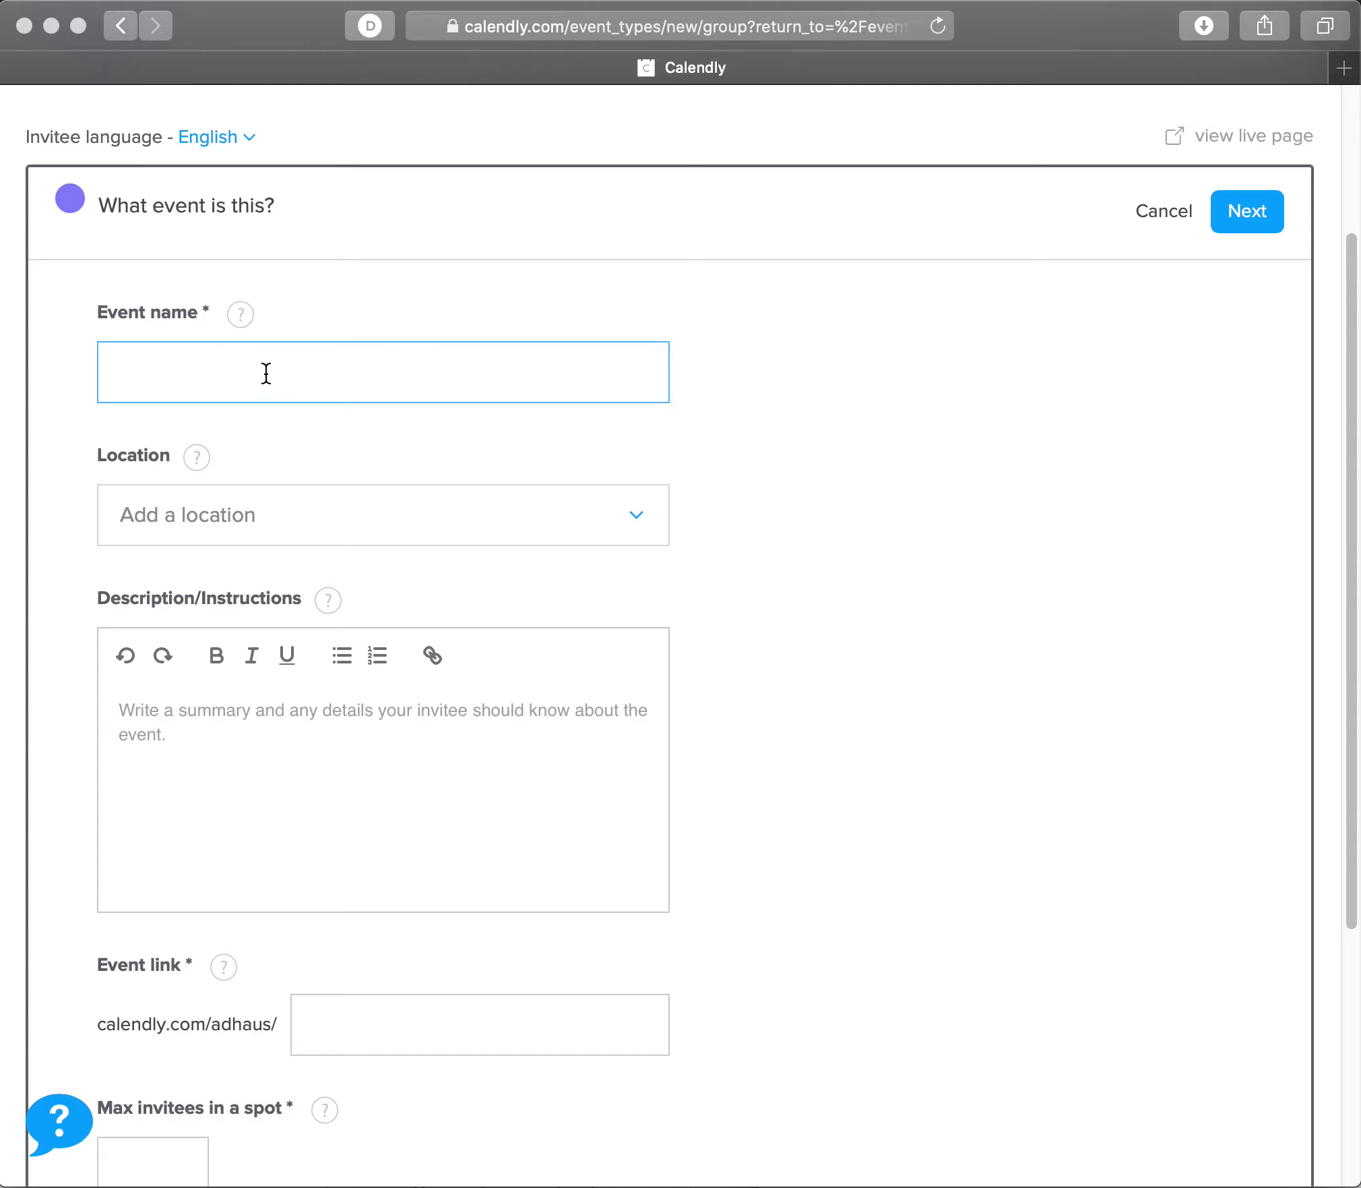
type("Kelly's Class")
left_click(302, 518)
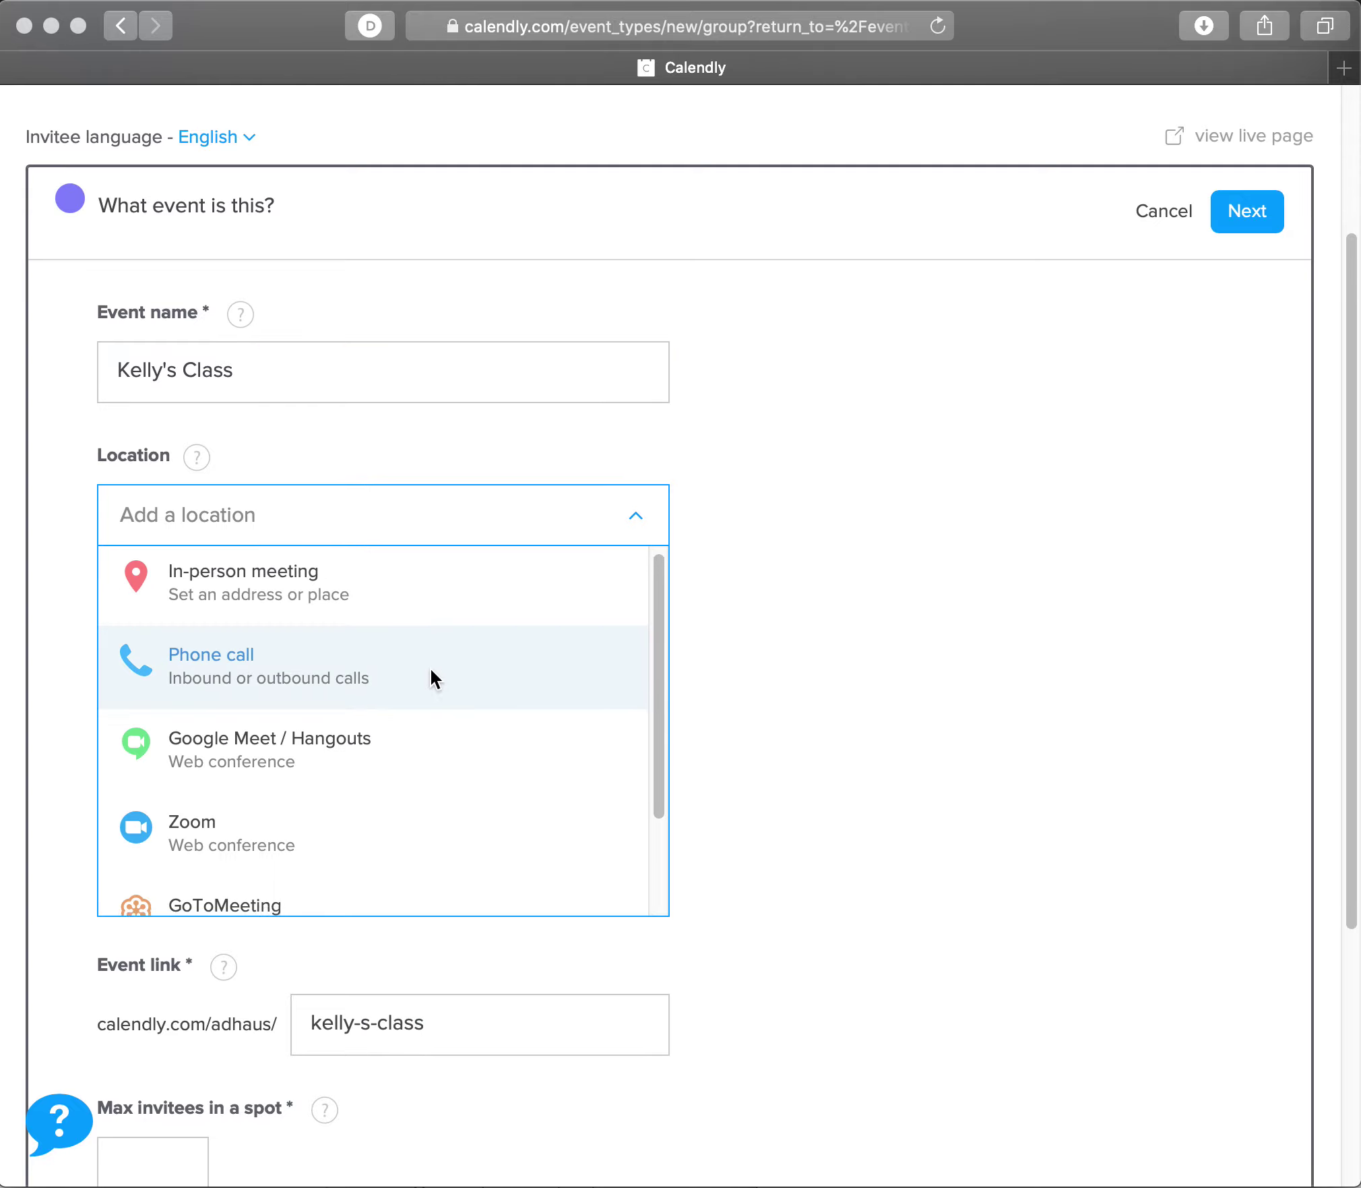
scroll(431, 669, "down", 3)
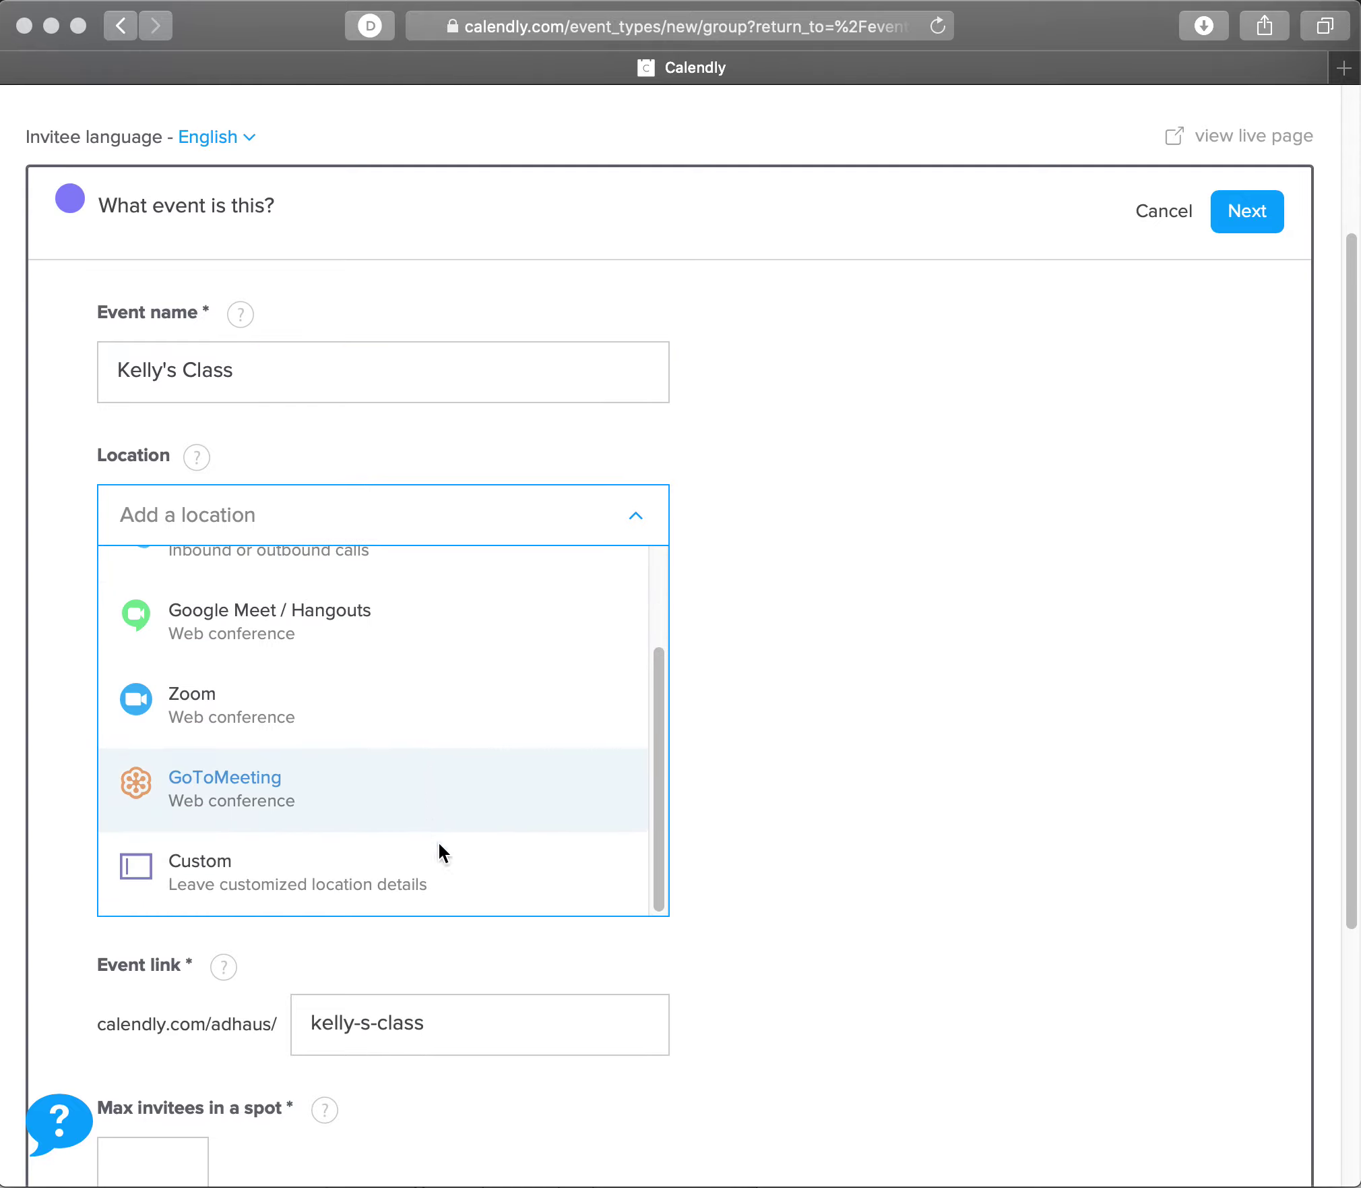
scroll(513, 873, "up", 3)
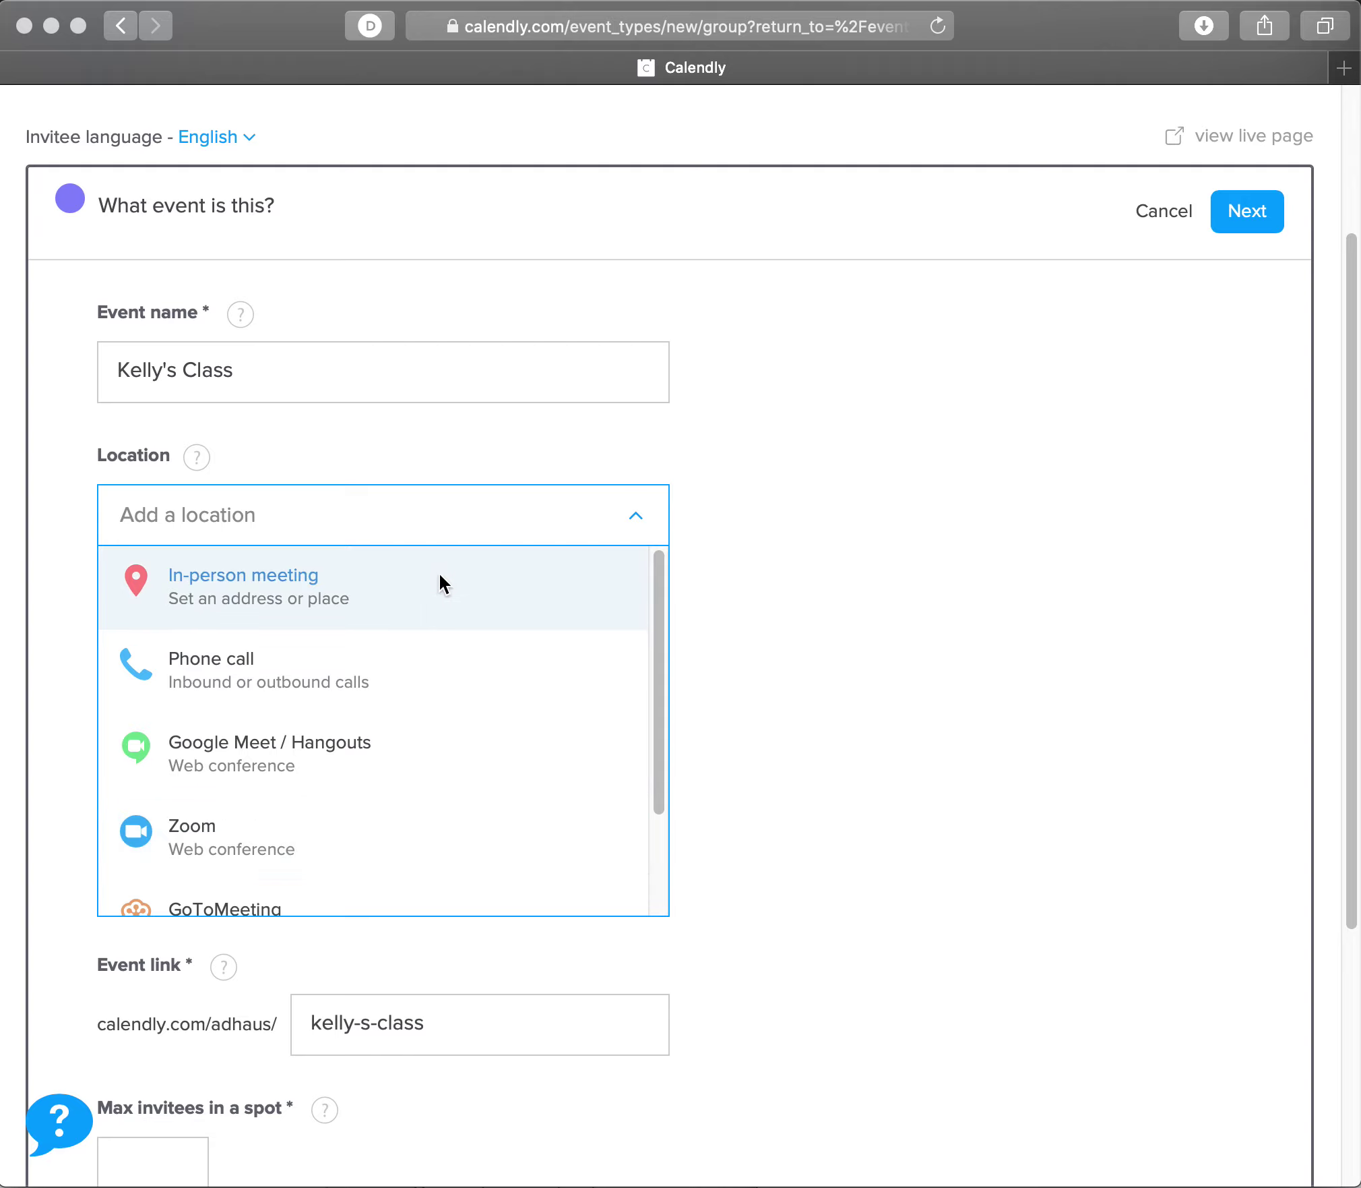
left_click(373, 583)
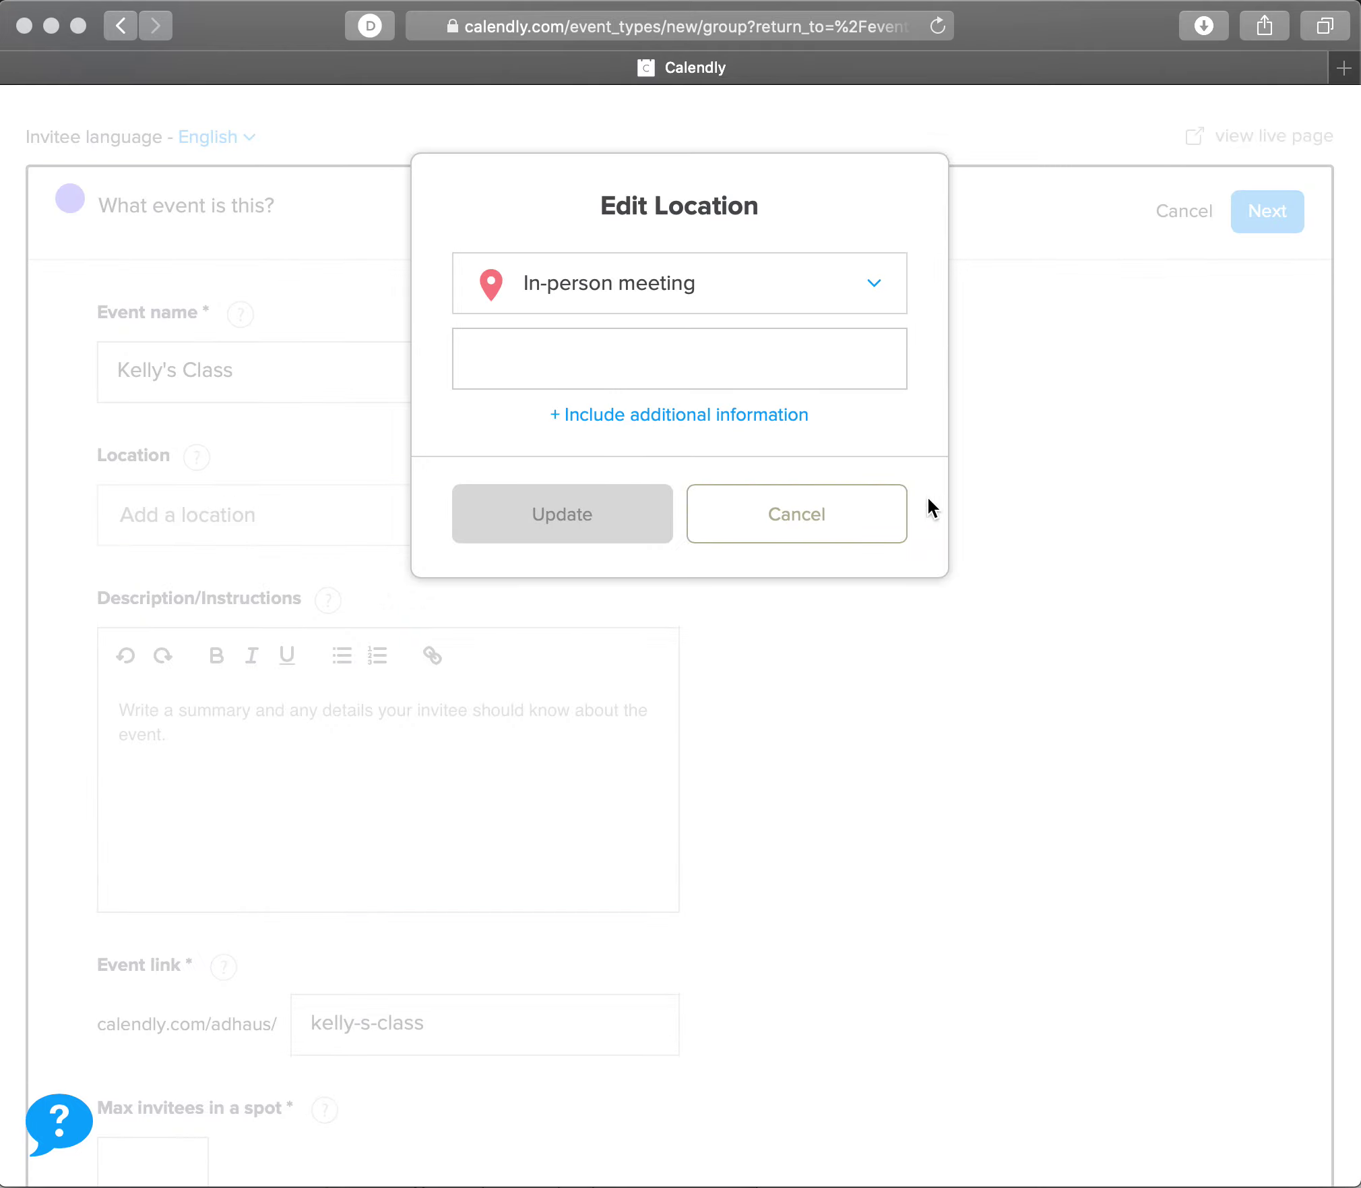
Step: Set the in-person location to 'Kelly's house' with additional details 'more details go here'
left_click(647, 416)
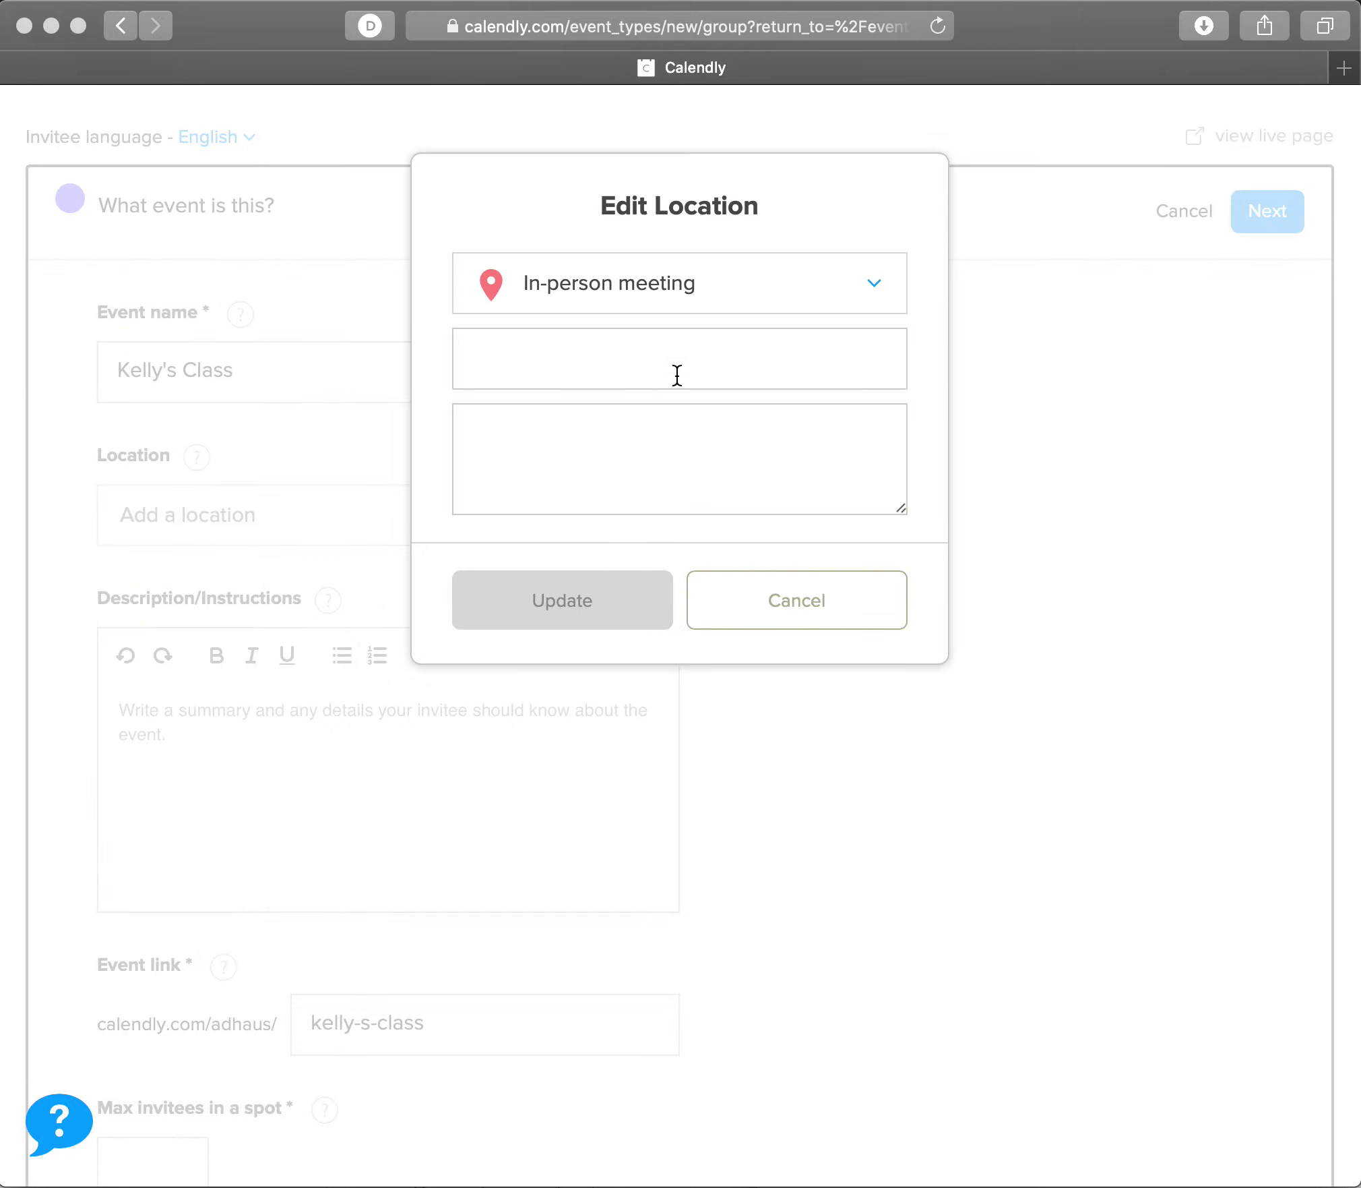
left_click(657, 367)
type("Kelly's ")
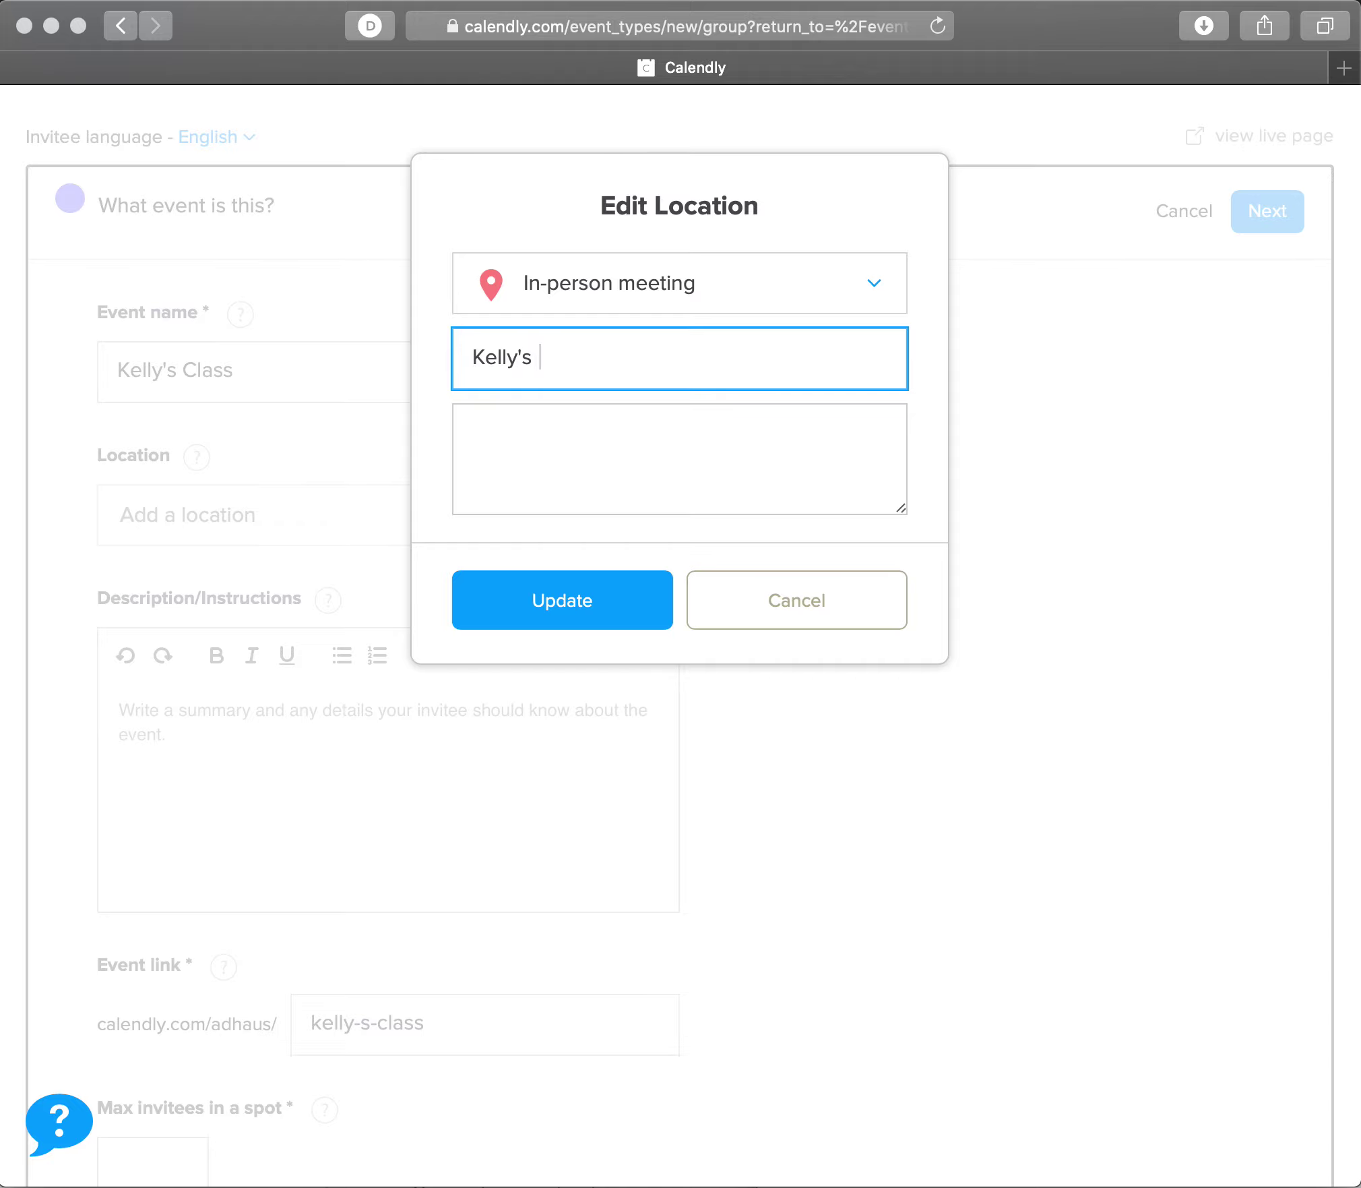
type("house")
left_click(718, 466)
type("more det")
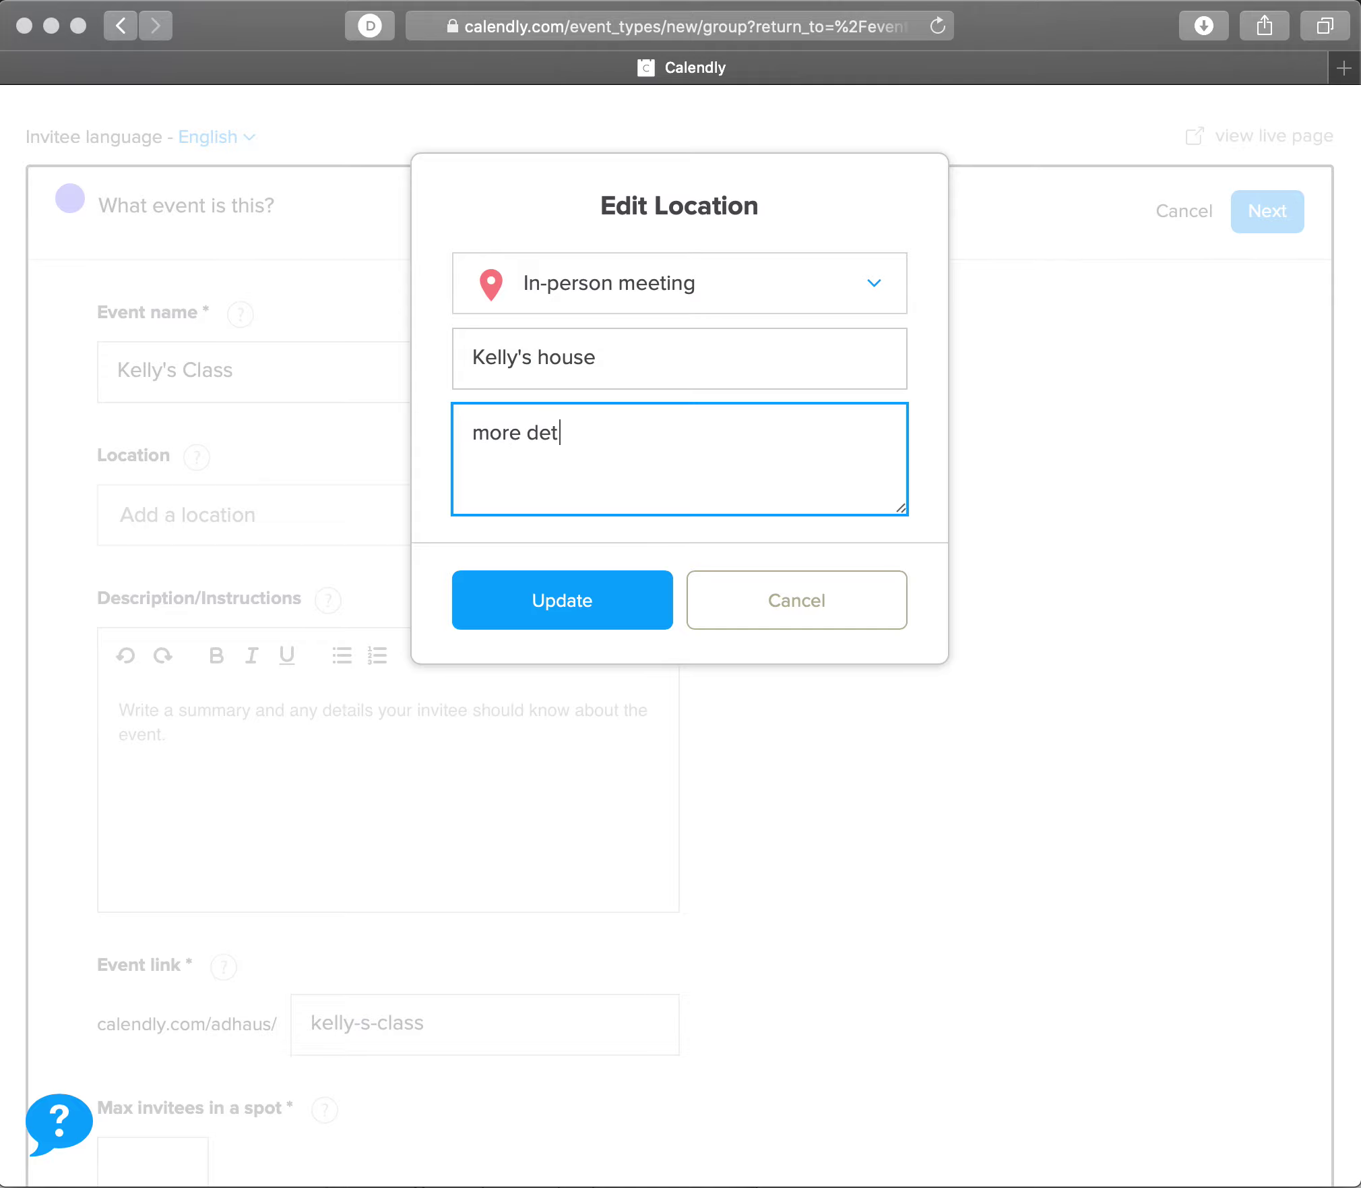
type("ails go here")
left_click(520, 608)
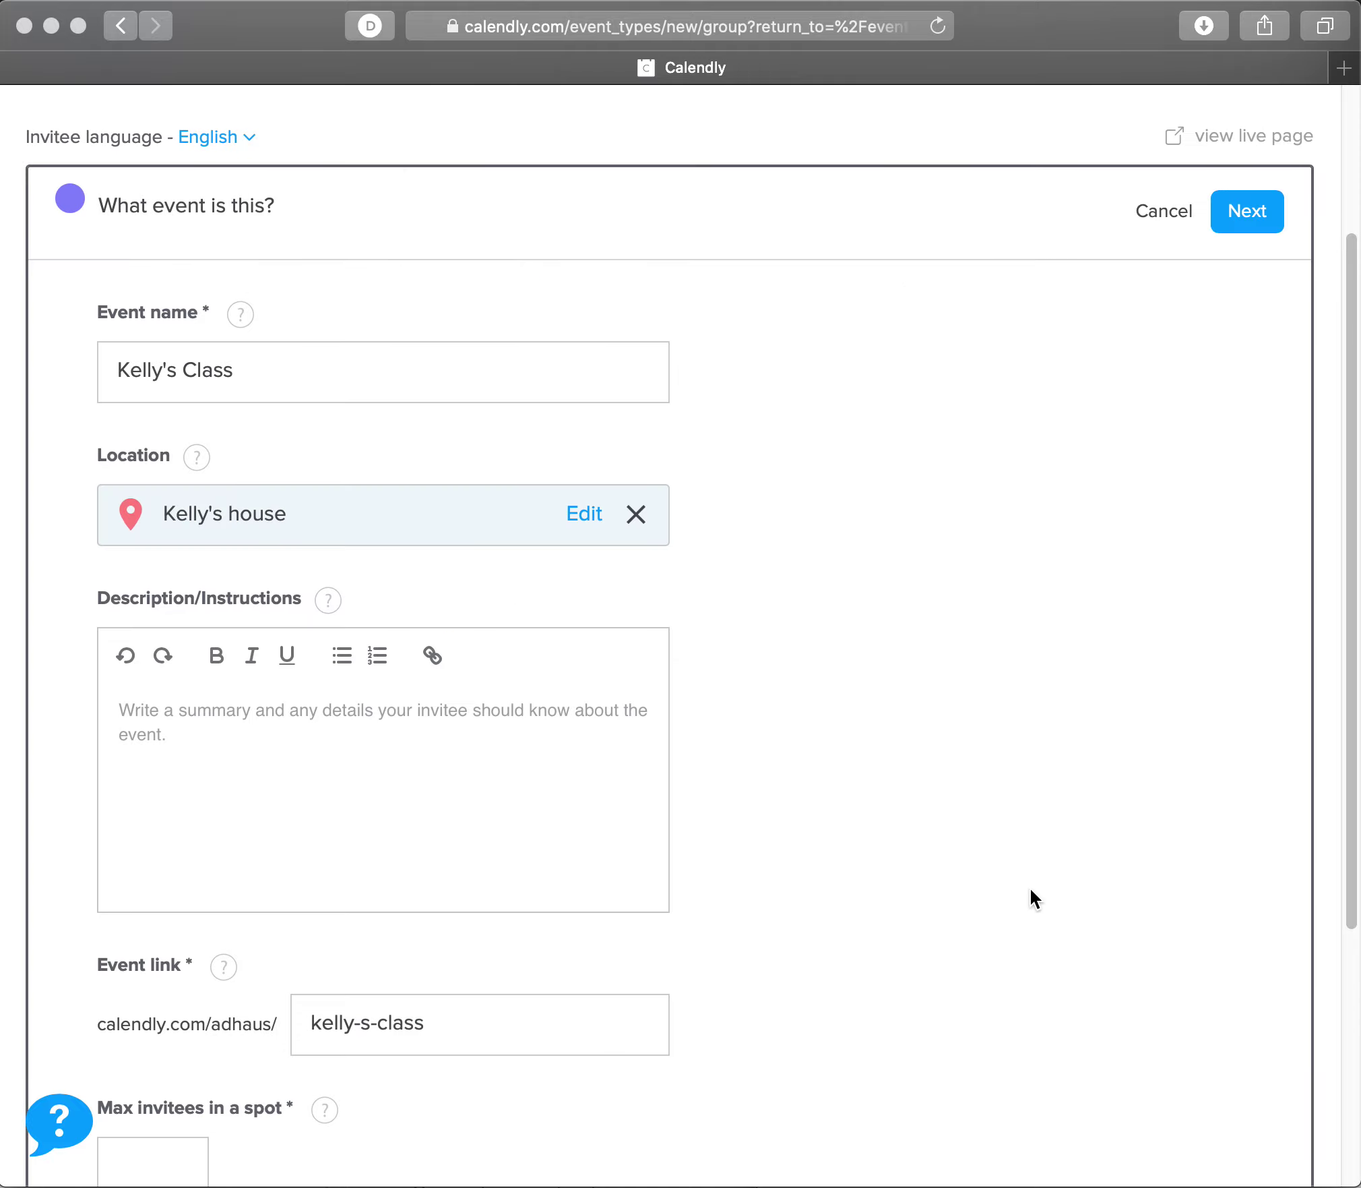
Step: Add the description 'more details go here' and change the event link to my-class
left_click(367, 781)
type("more de")
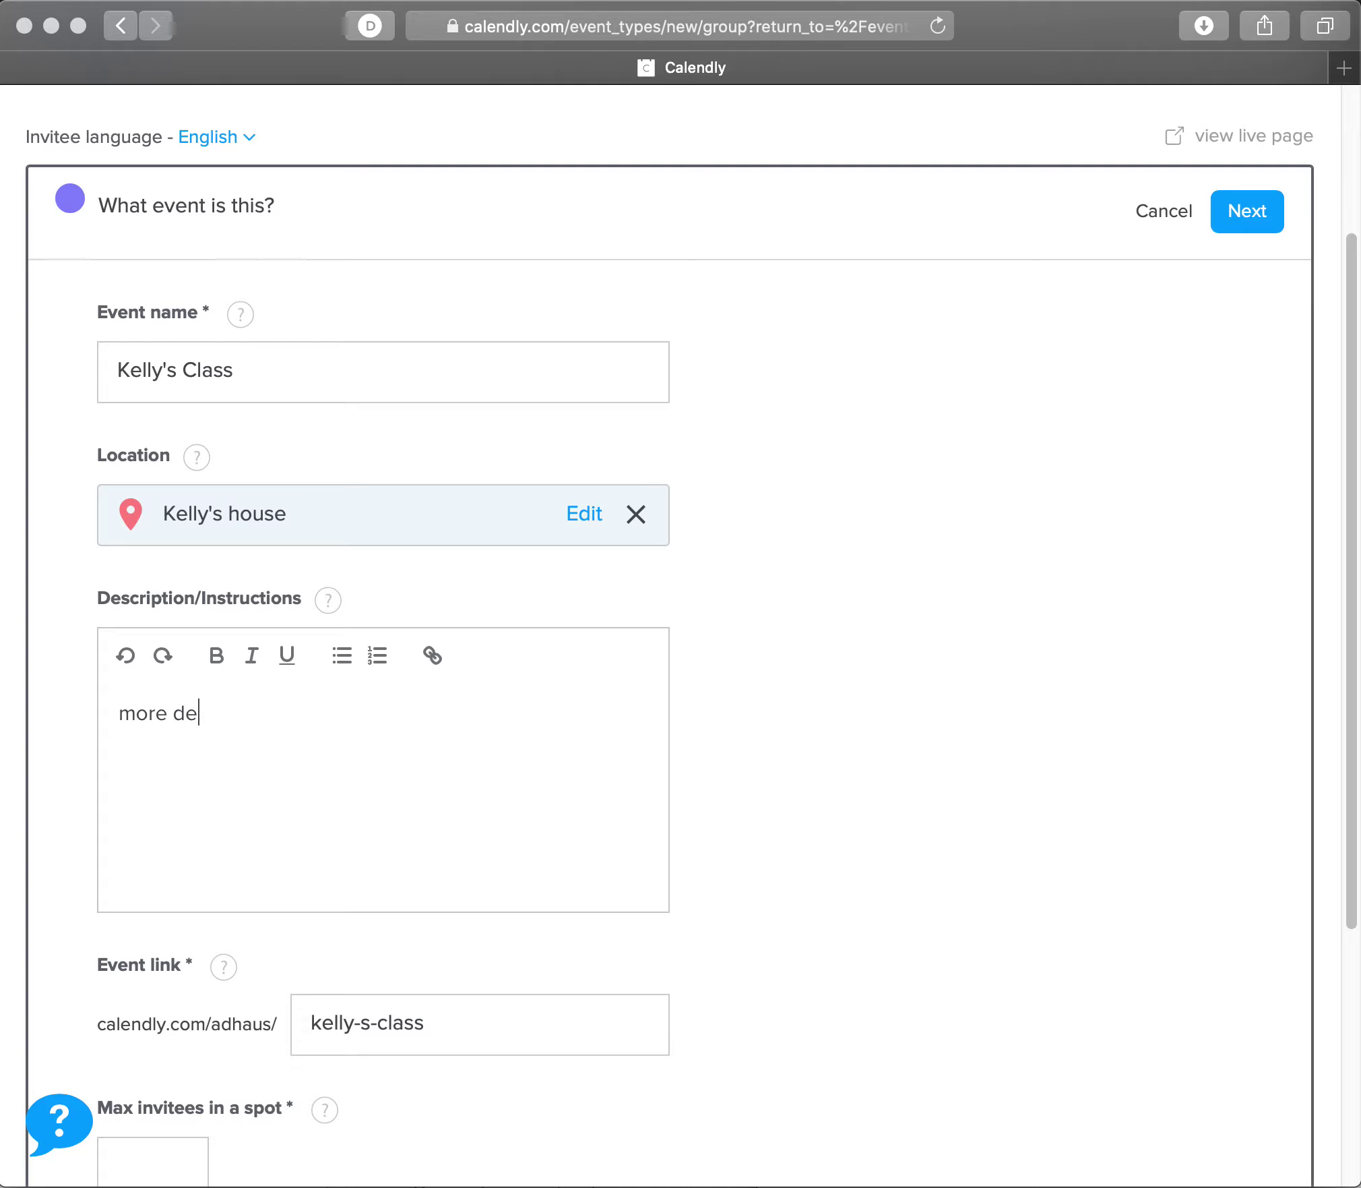
type("tails go here")
scroll(1197, 776, "down", 5)
left_click_drag(475, 660, 258, 602)
type("my")
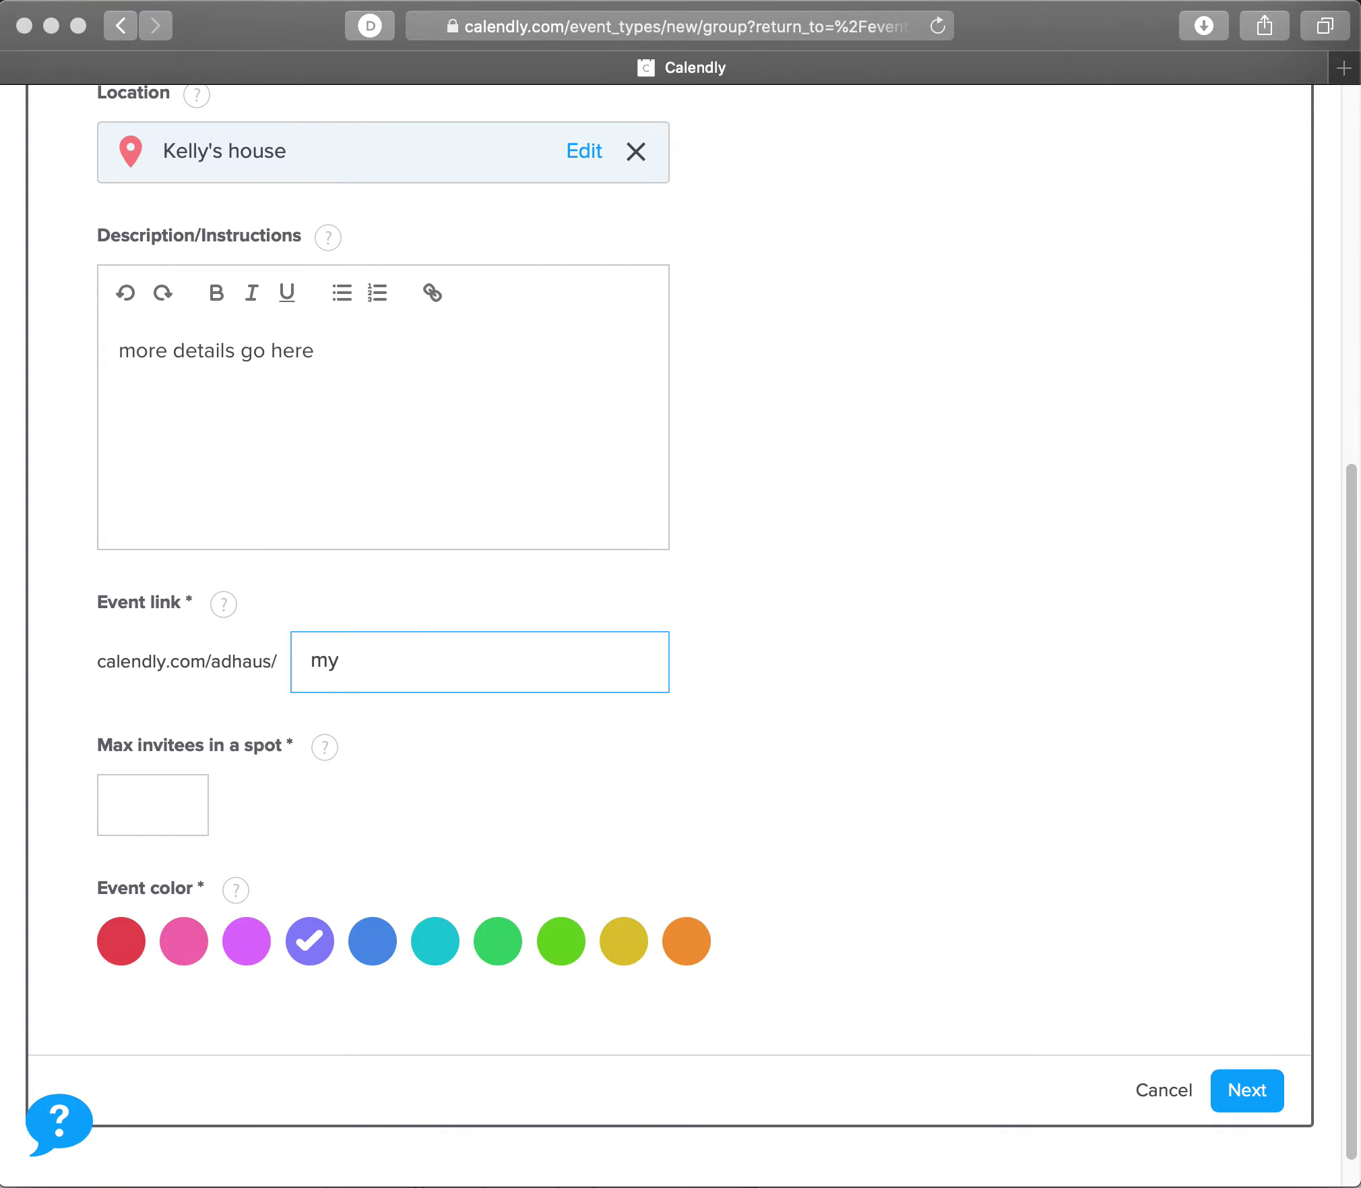
type("-class")
left_click(541, 813)
Step: Allow a maximum of 15 invitees per spot and save the event details
left_click(161, 801)
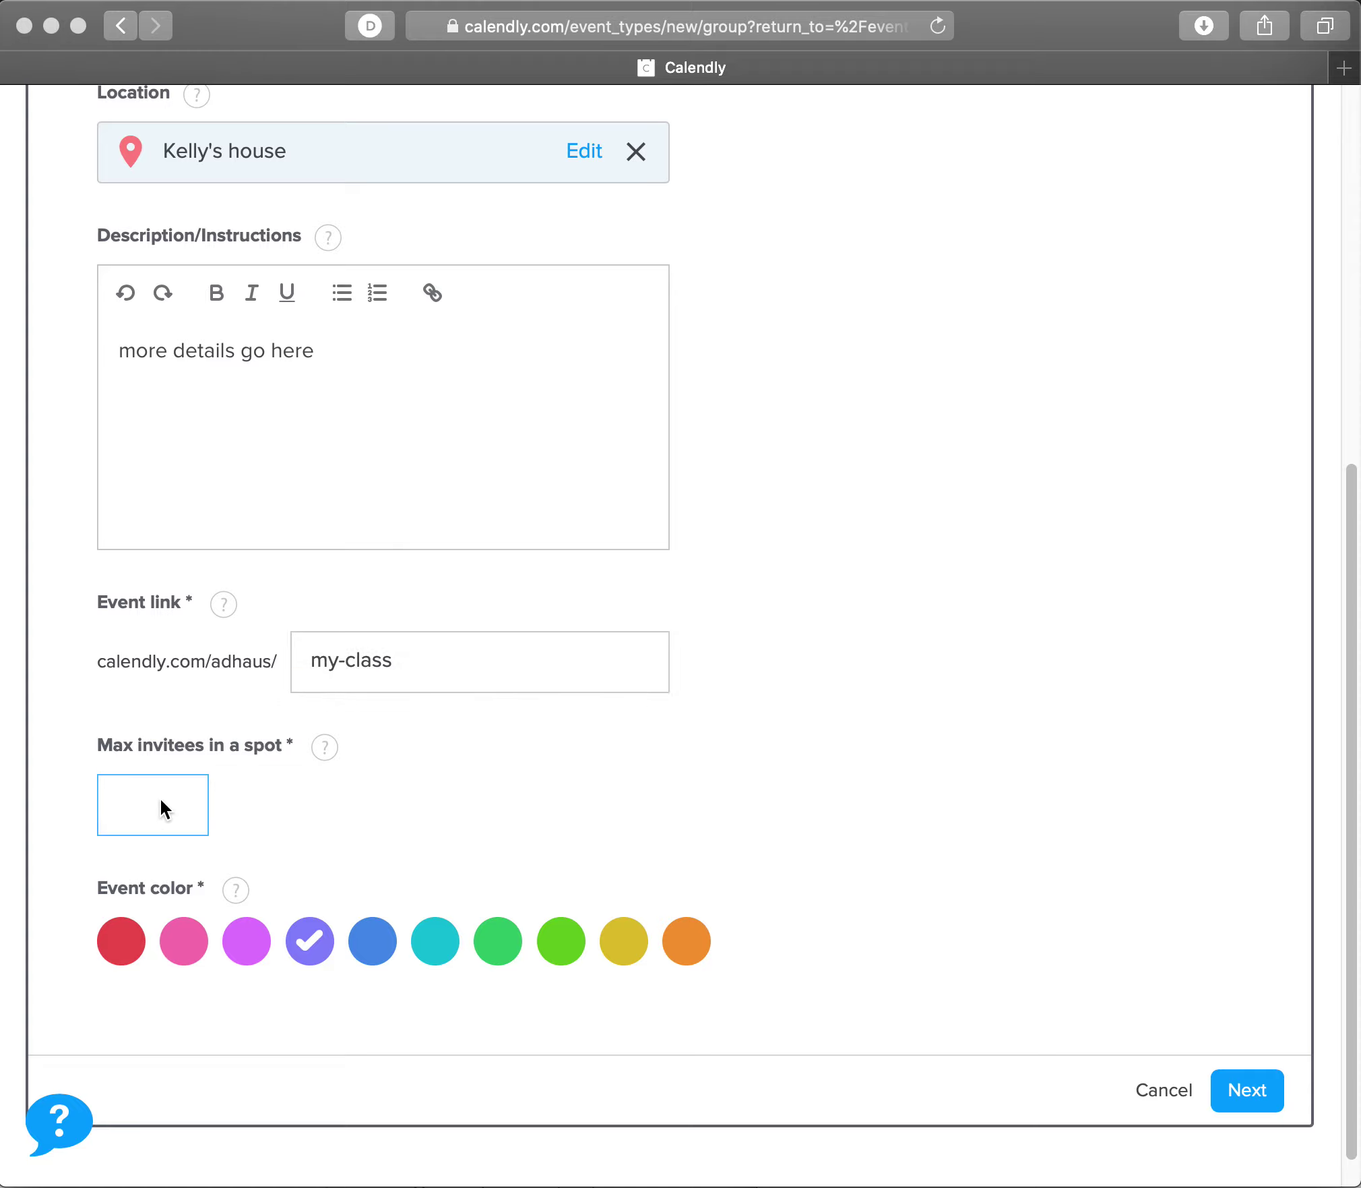
type("15")
left_click(531, 785)
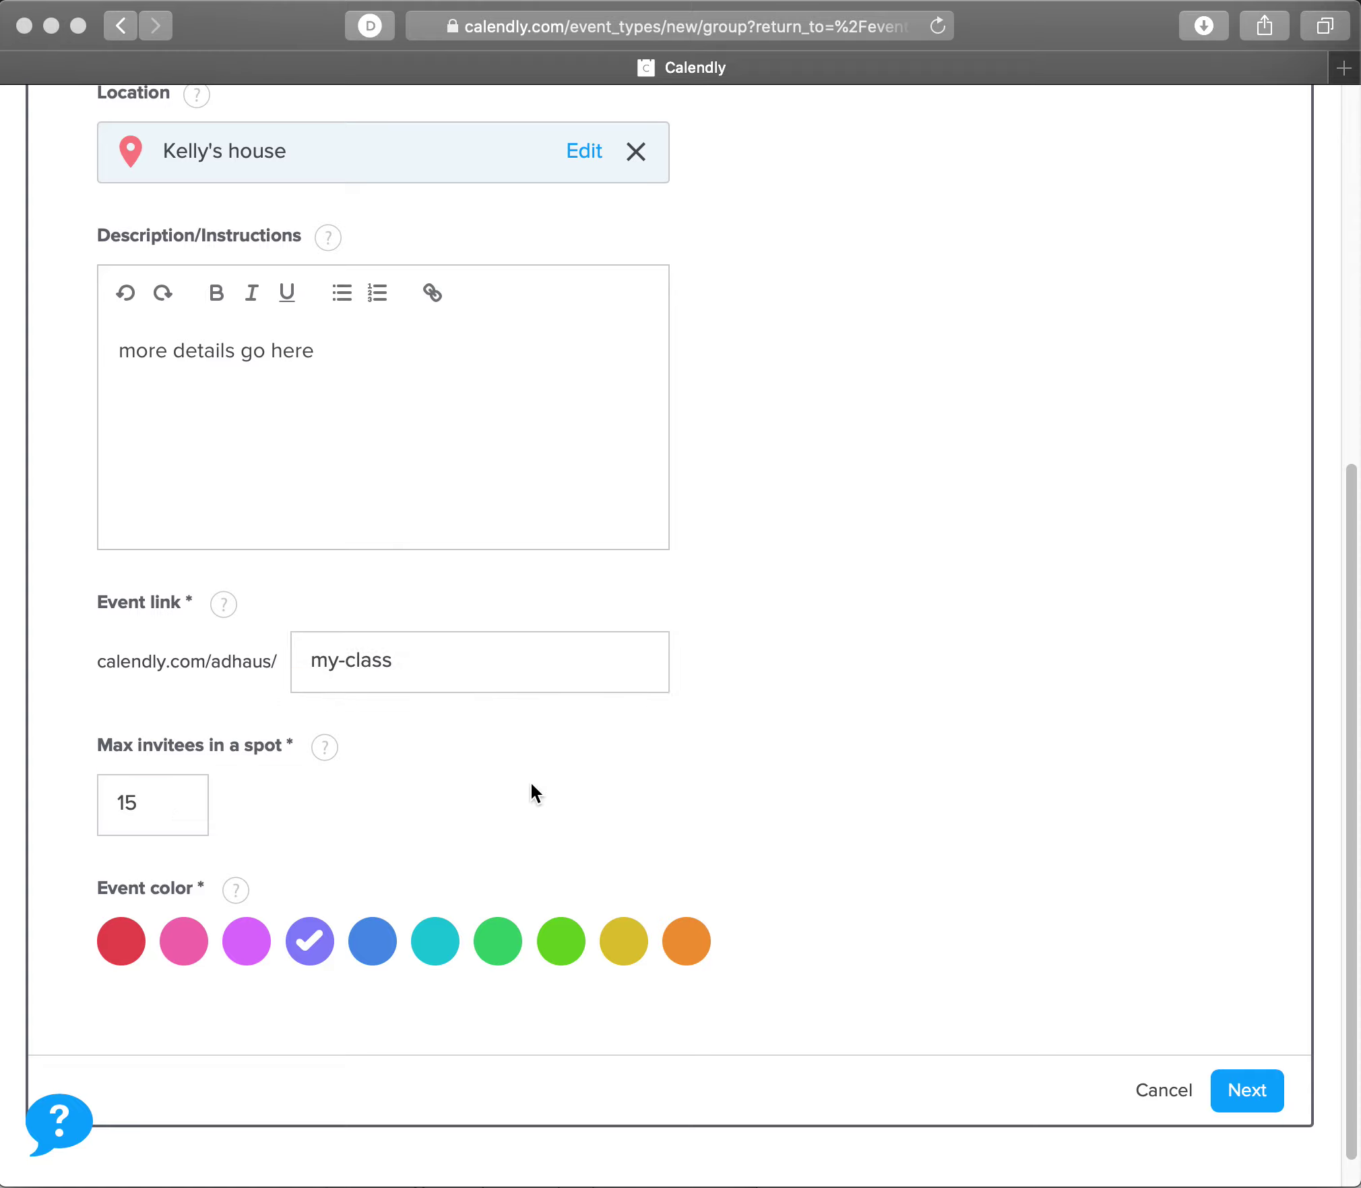
left_click(1251, 1093)
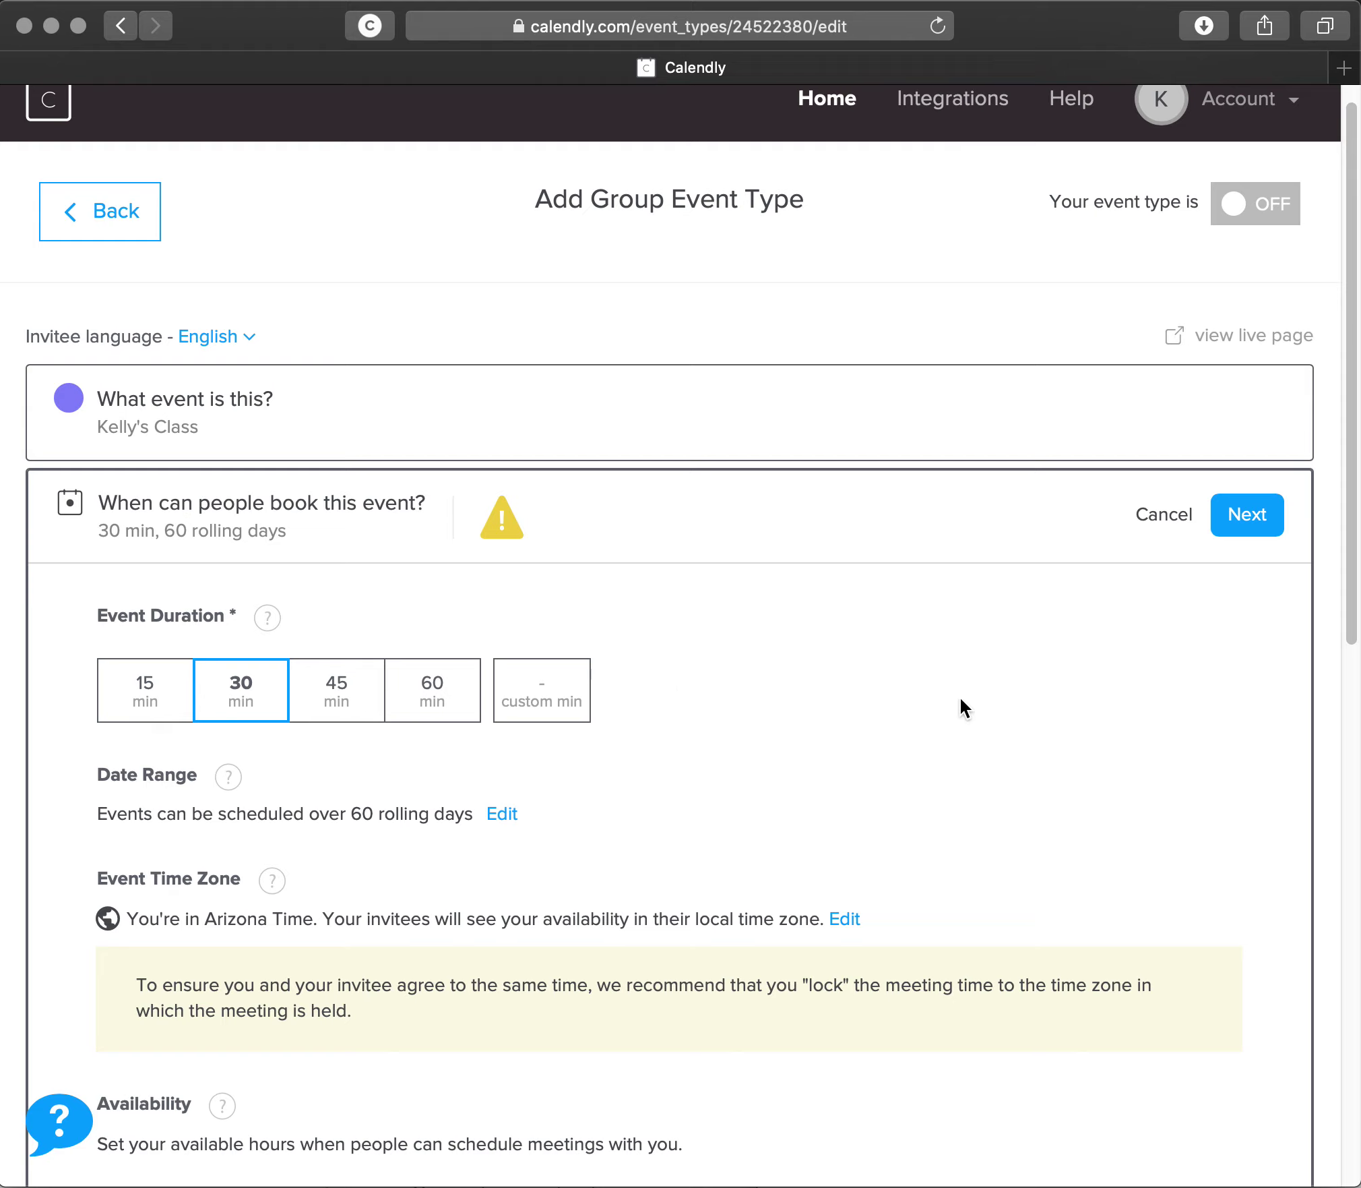
Step: Set a custom event duration of 120 minutes
left_click(532, 704)
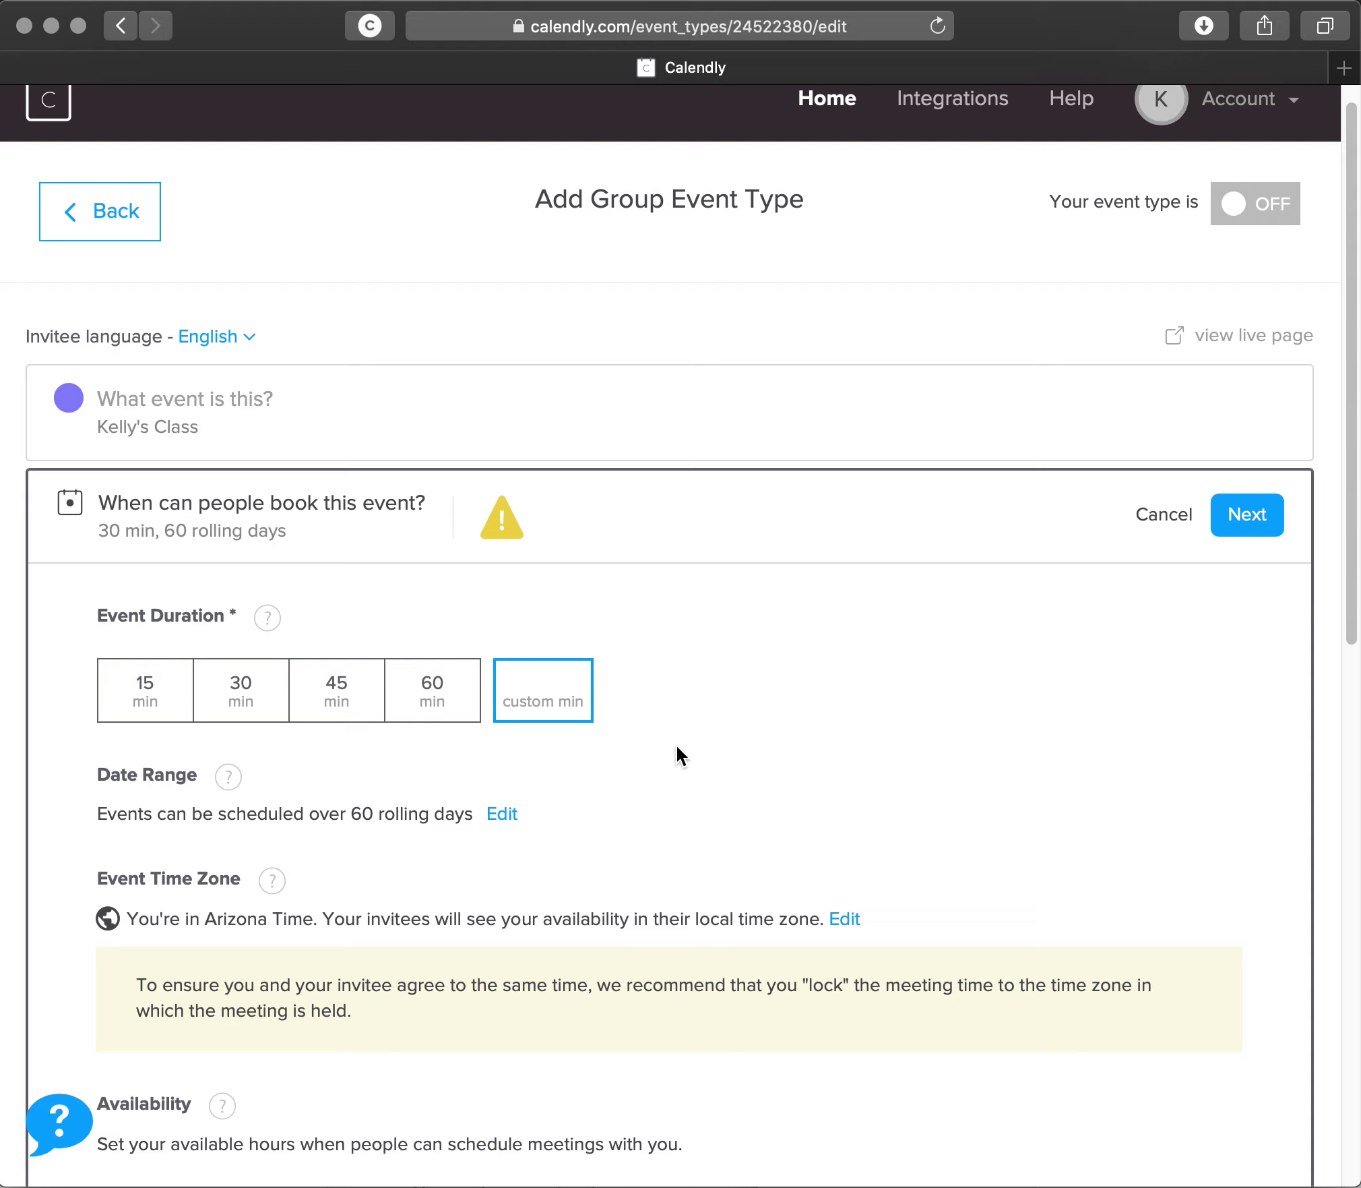
type("120")
scroll(847, 710, "down", 4)
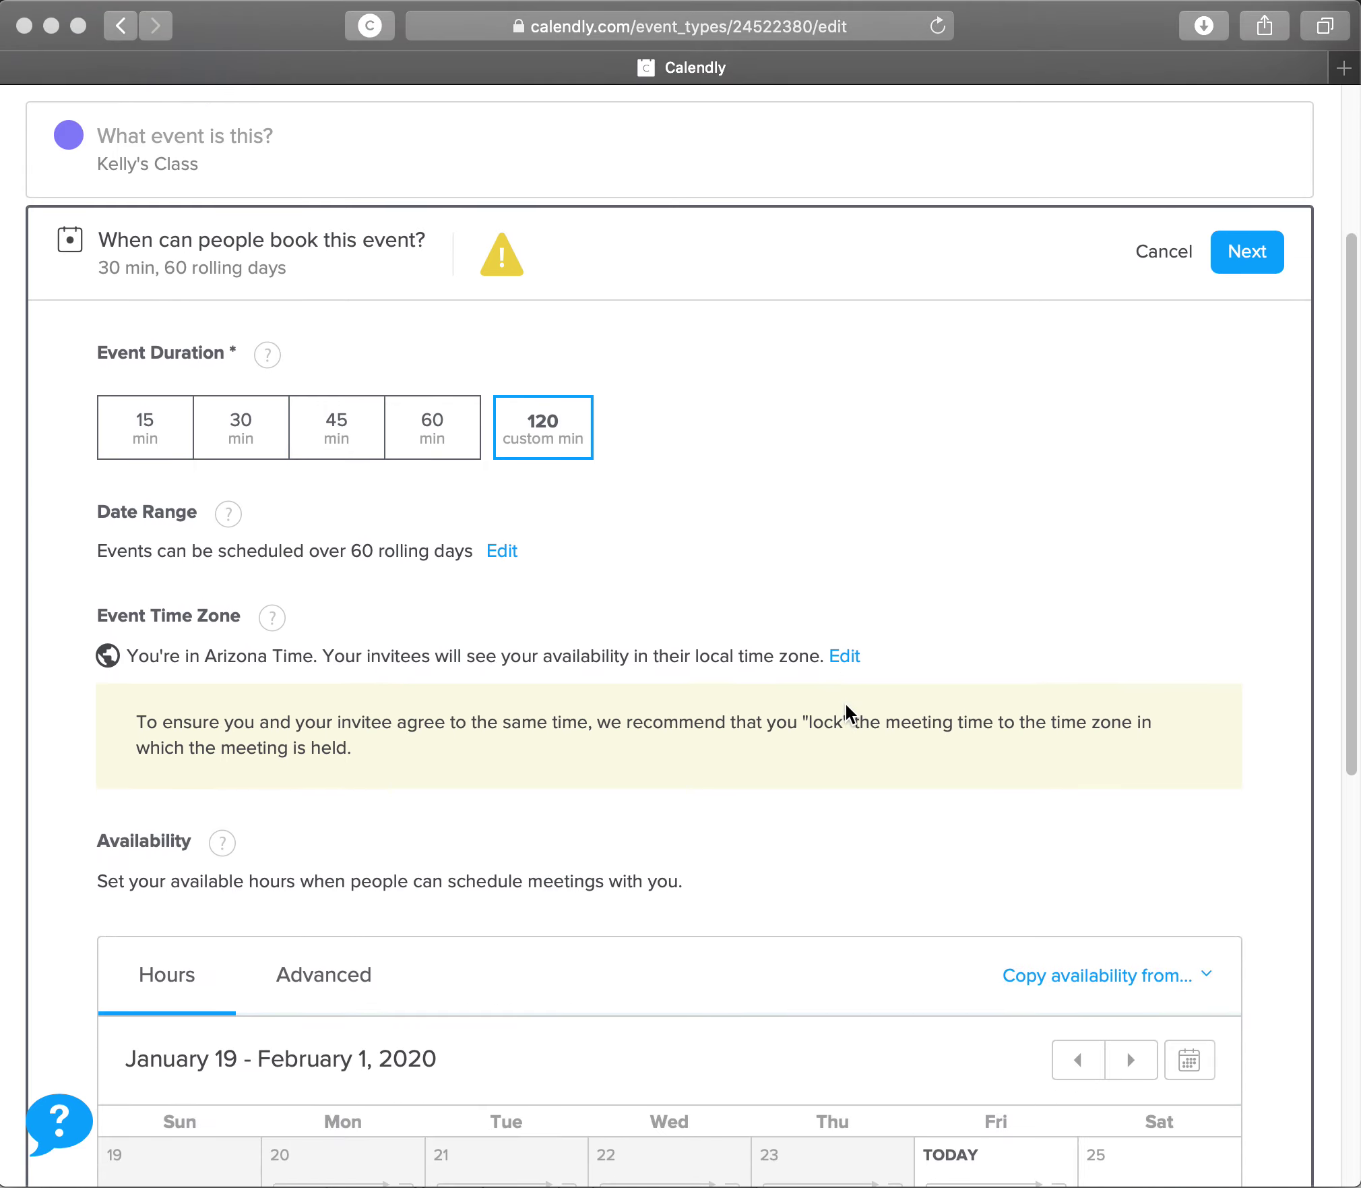
scroll(845, 705, "down", 1)
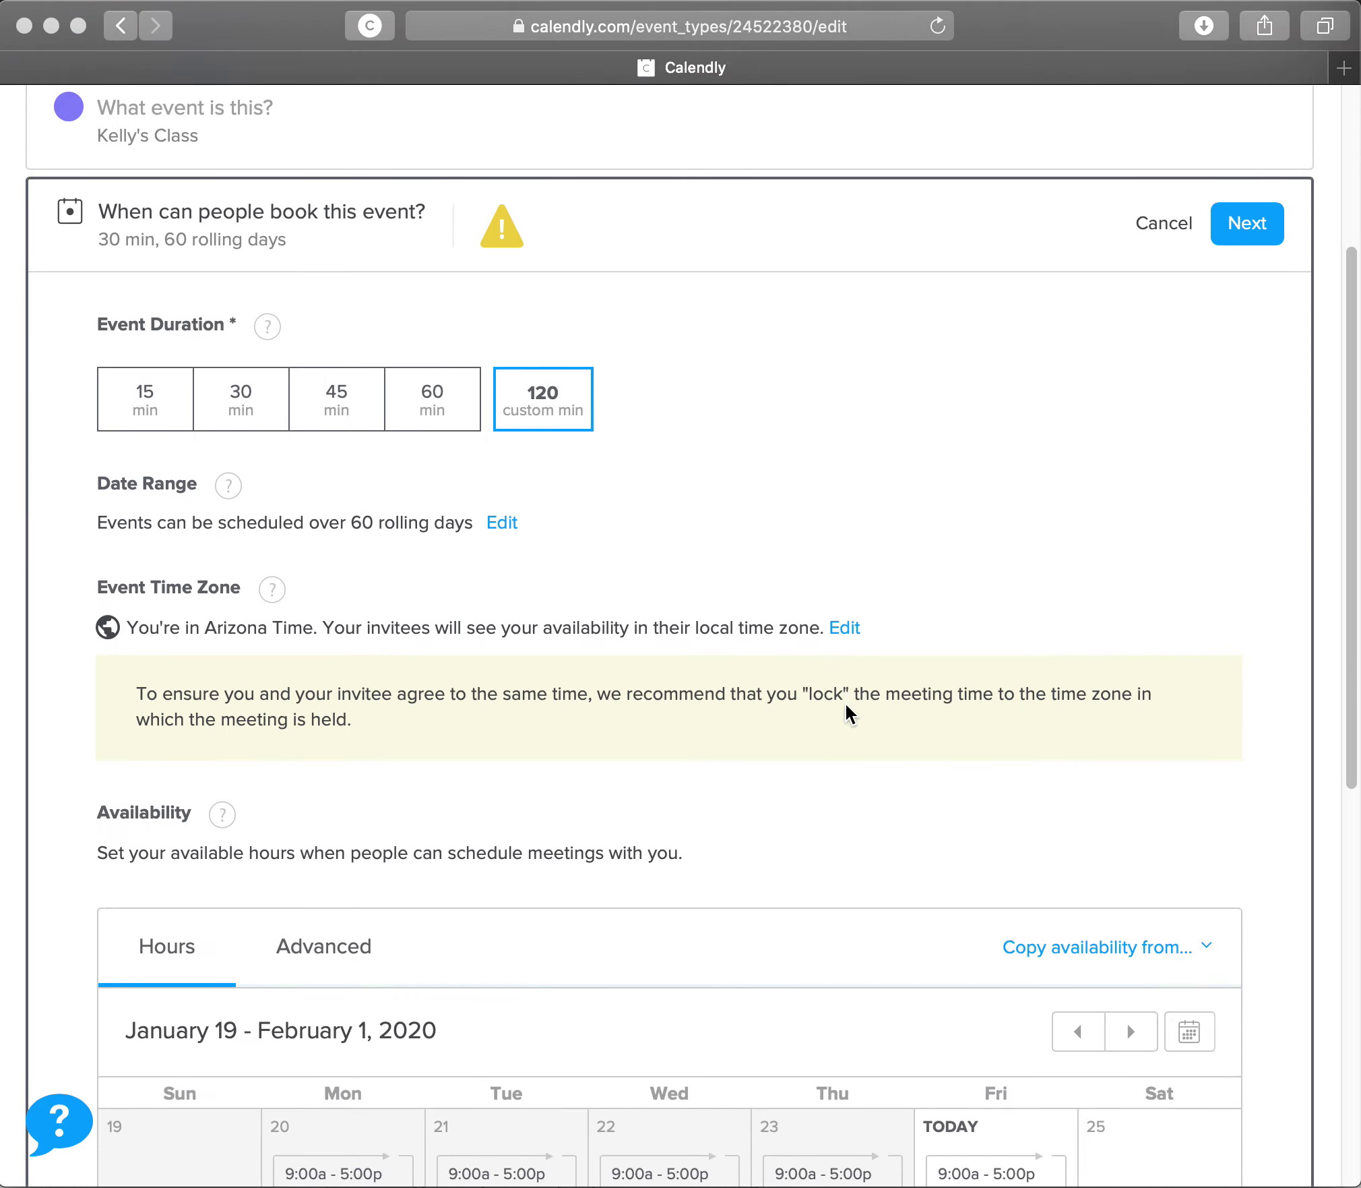
scroll(846, 704, "down", 1)
scroll(846, 705, "down", 2)
scroll(846, 704, "down", 6)
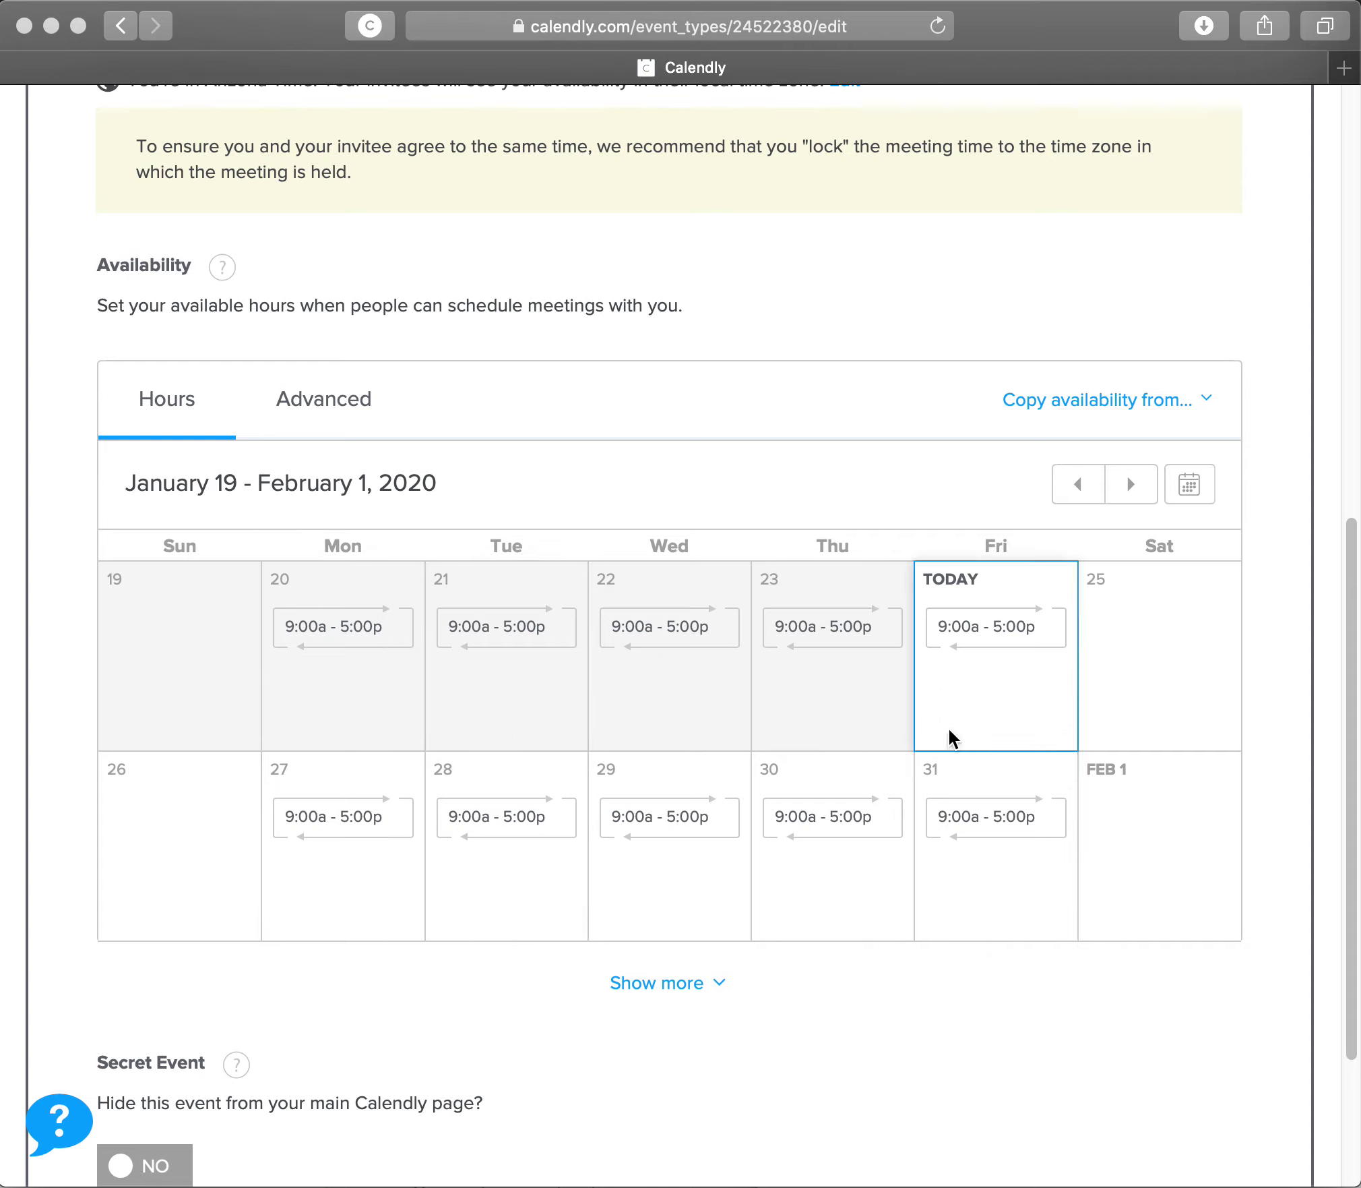
Step: Remove the 9:00a–5:00p hours so every Monday and Tuesday is unavailable
left_click(378, 671)
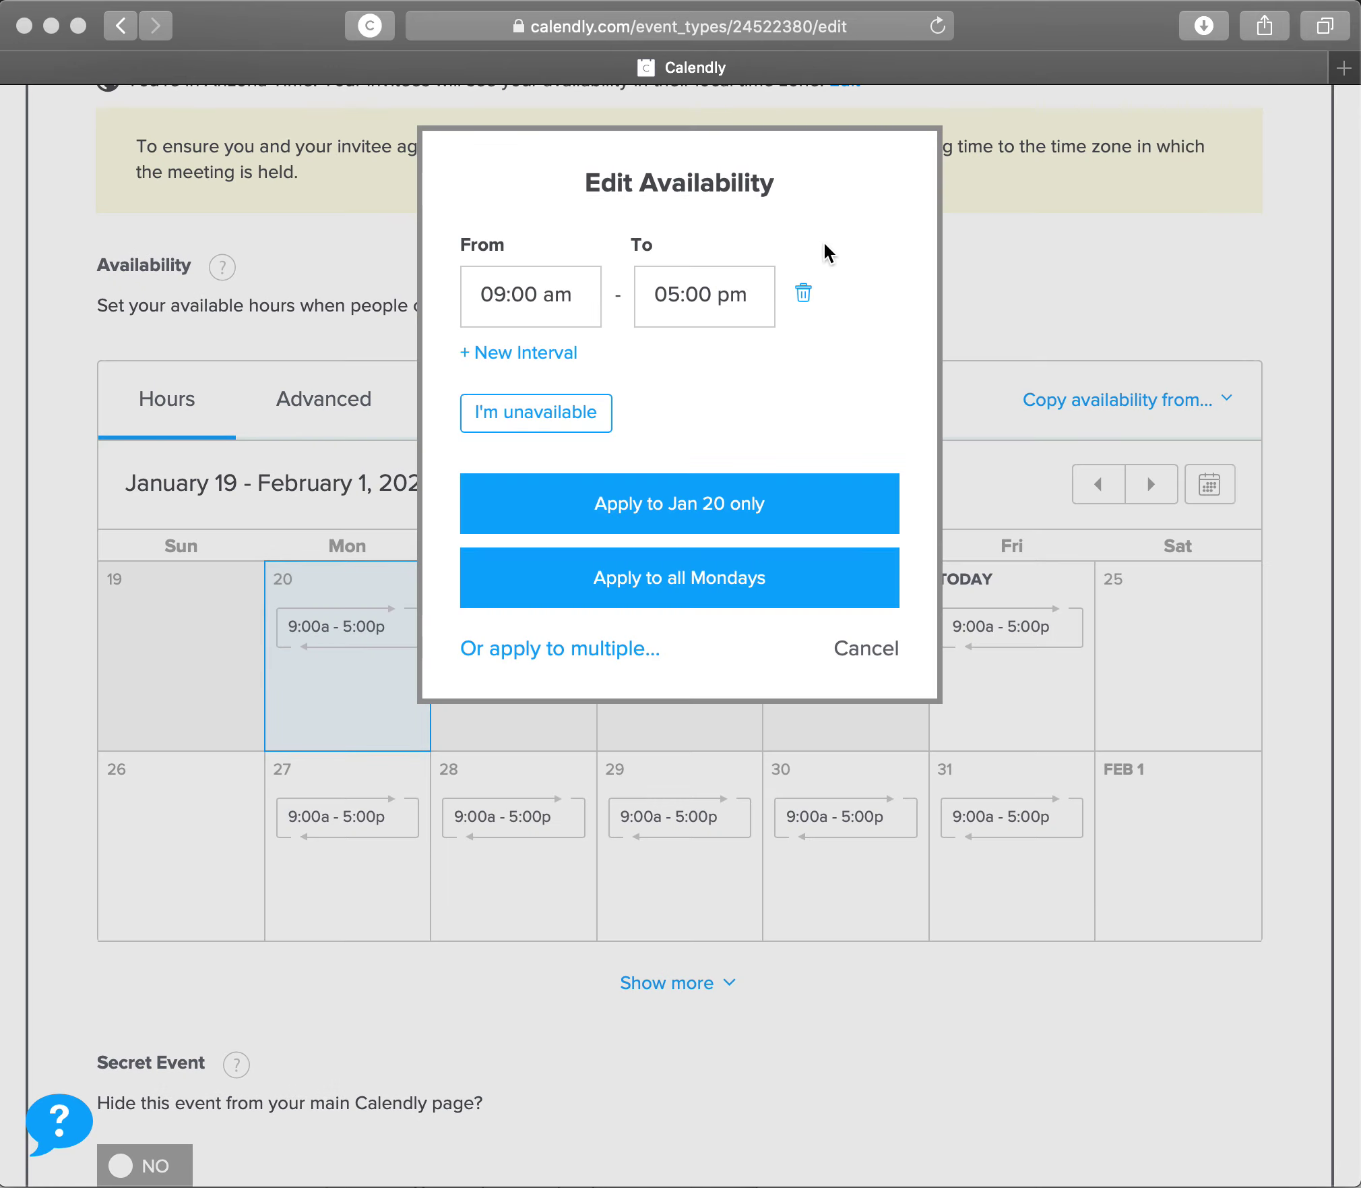
left_click(805, 294)
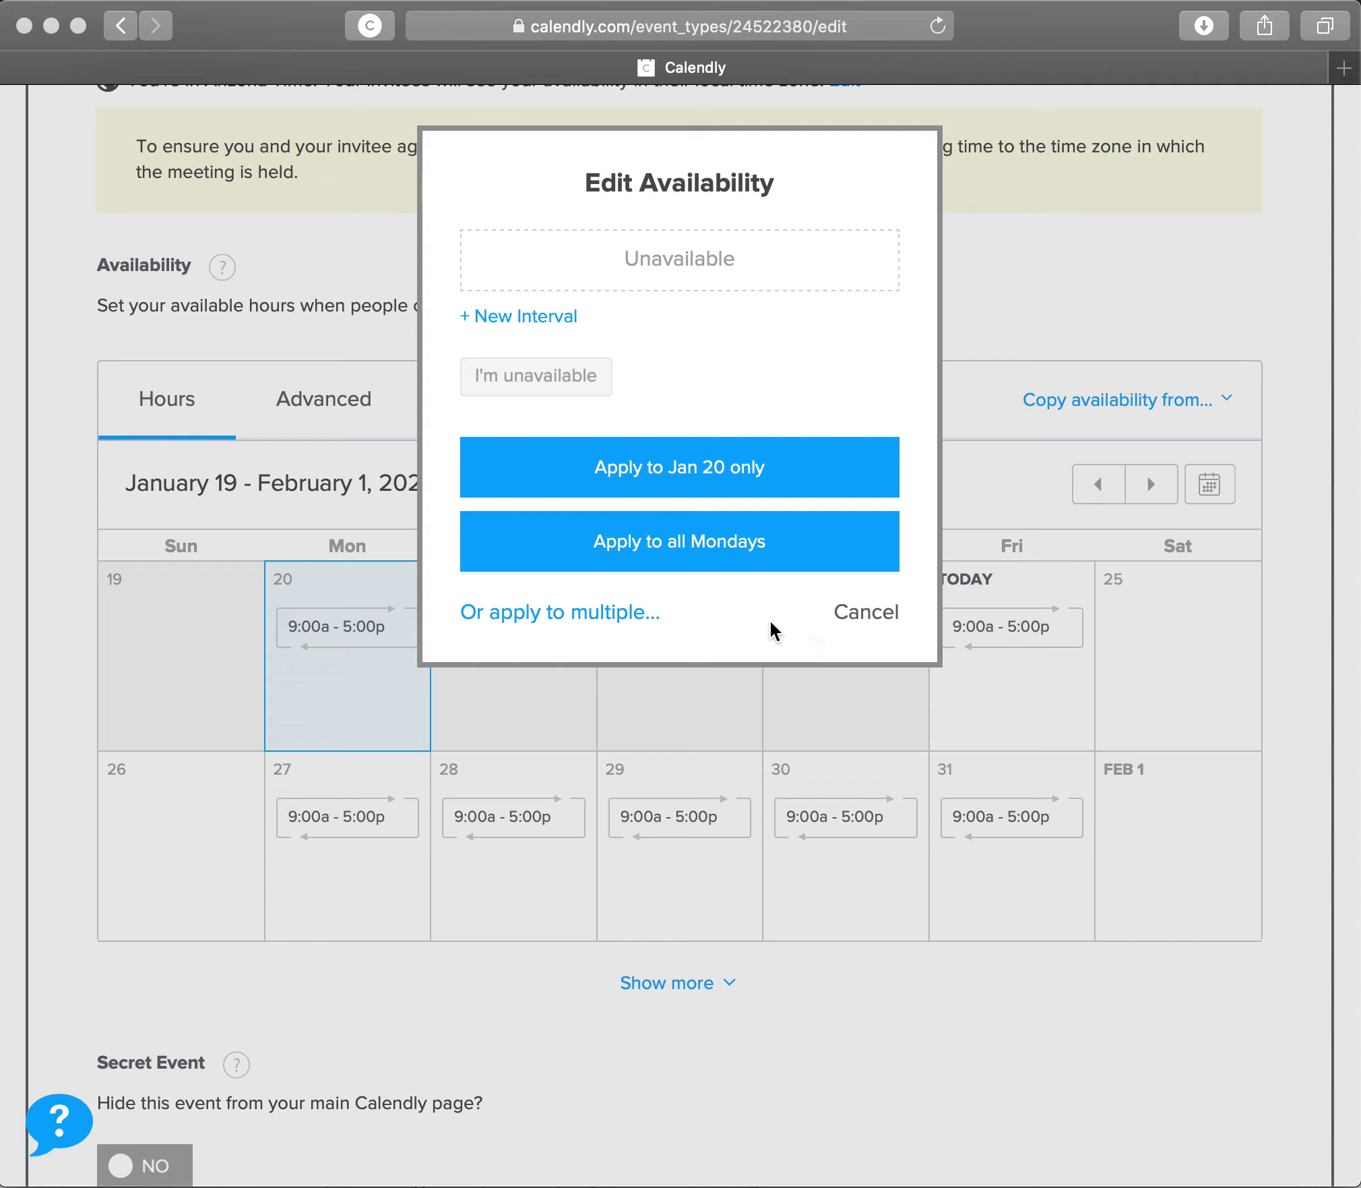
left_click(793, 558)
left_click(526, 705)
left_click(820, 577)
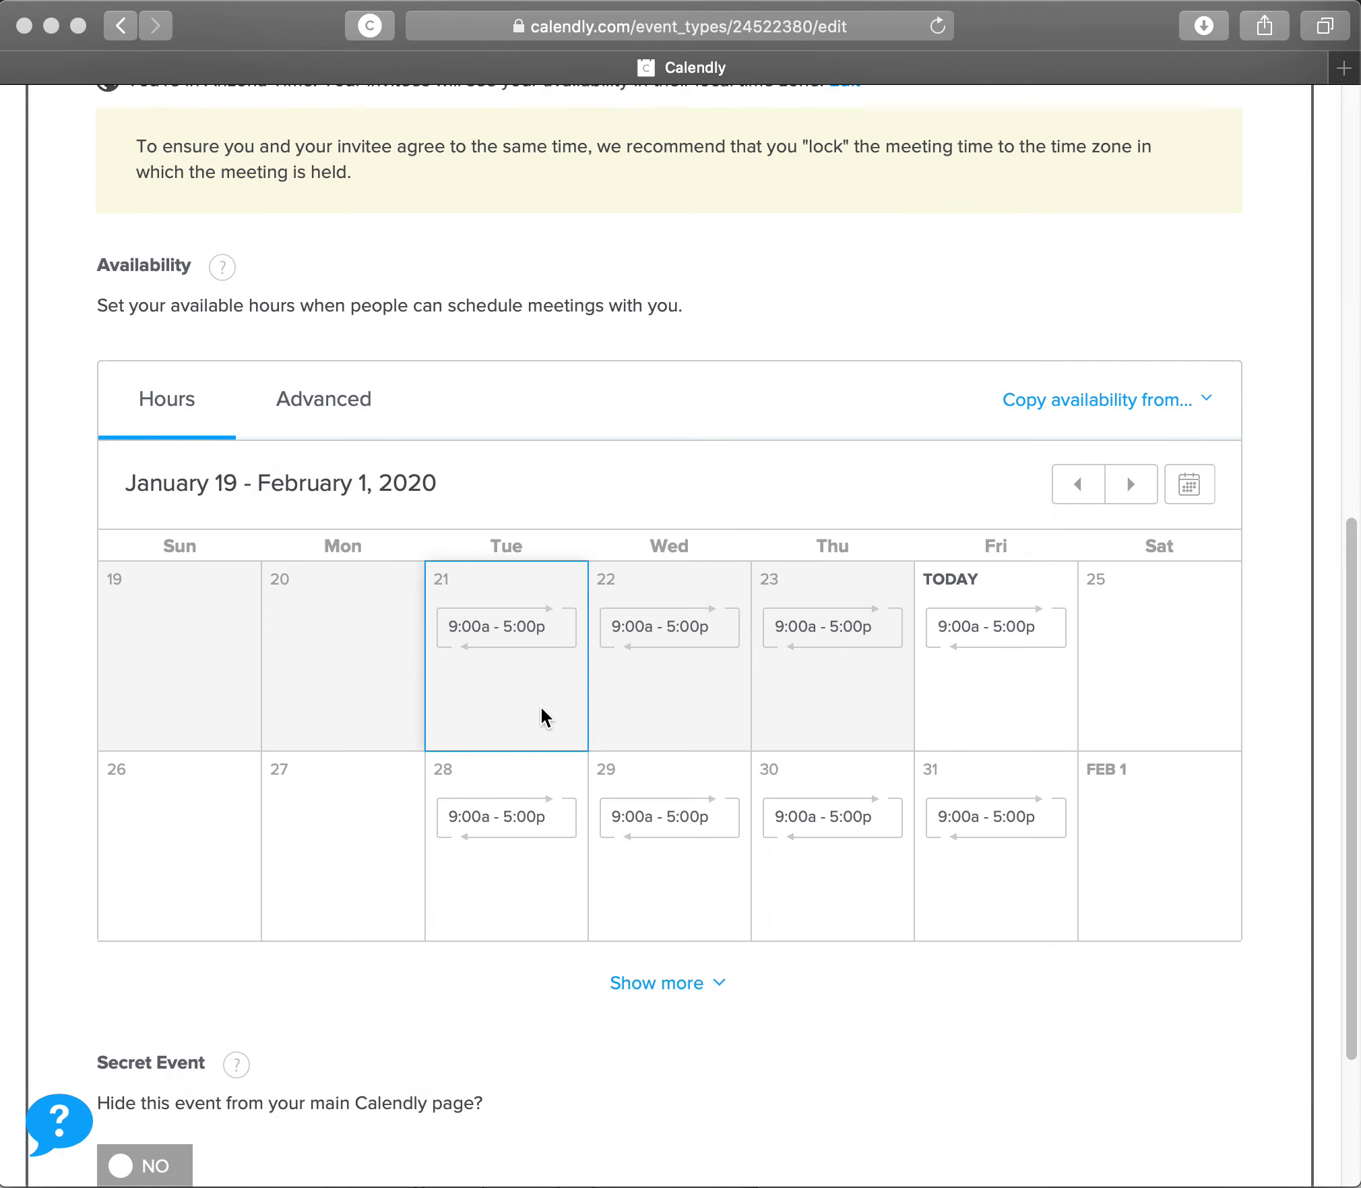
left_click(543, 716)
left_click(808, 298)
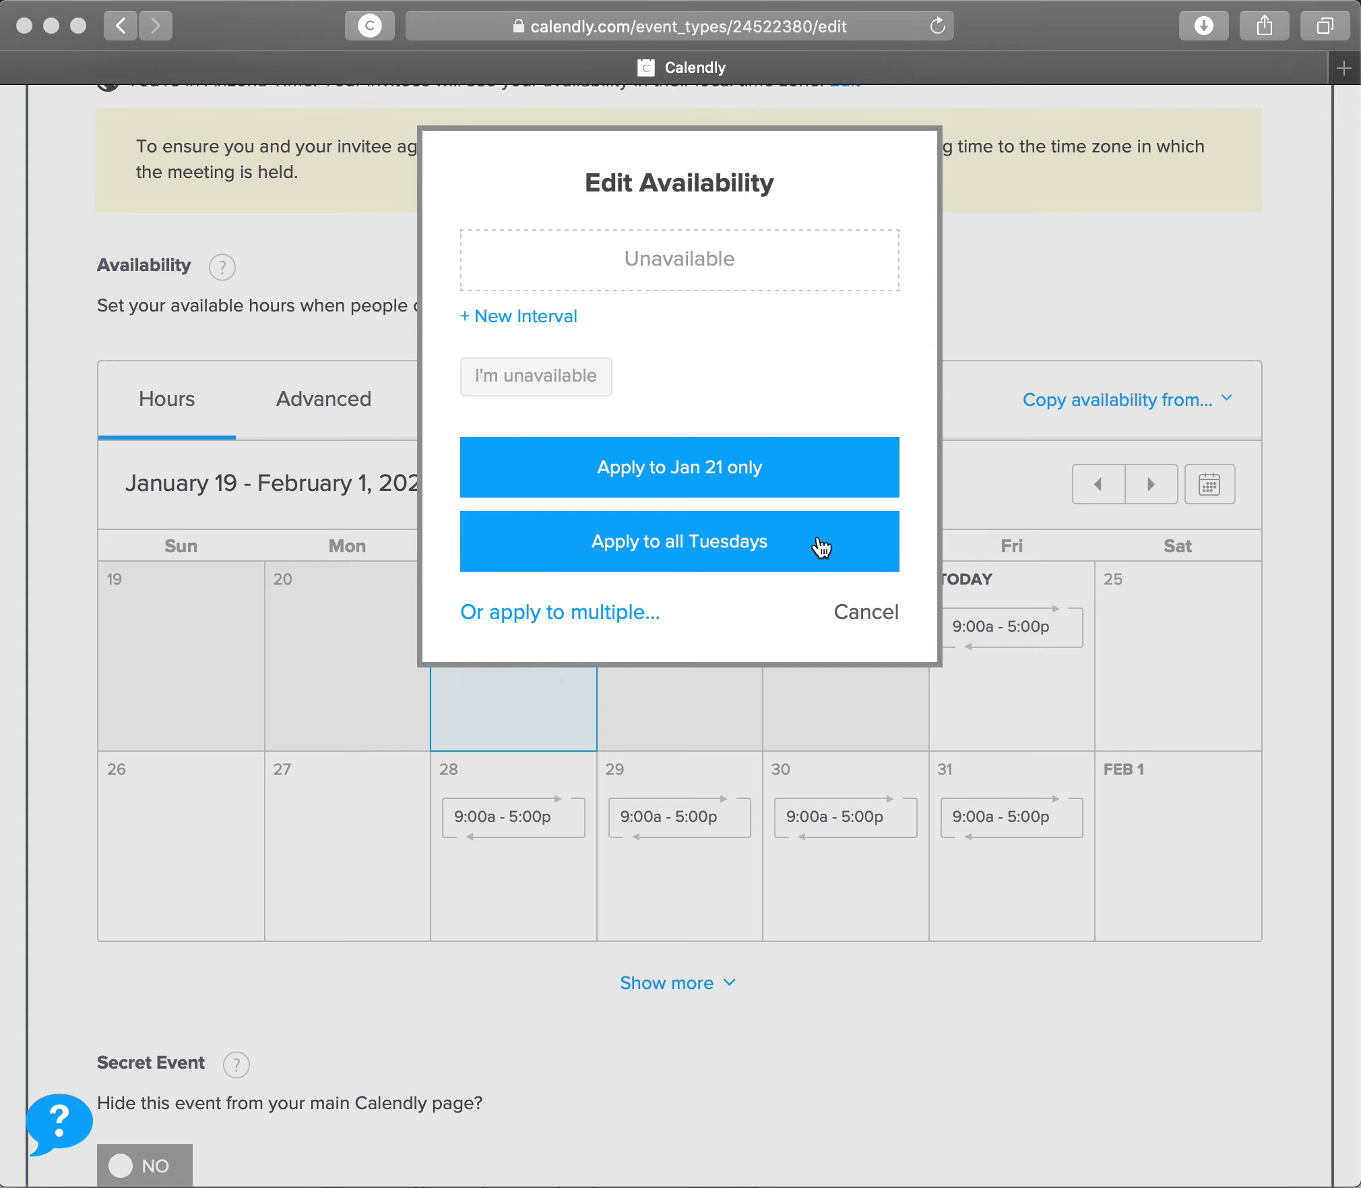
left_click(741, 552)
Step: Remove the working hours from every Wednesday, Thursday and Friday as well
left_click(680, 724)
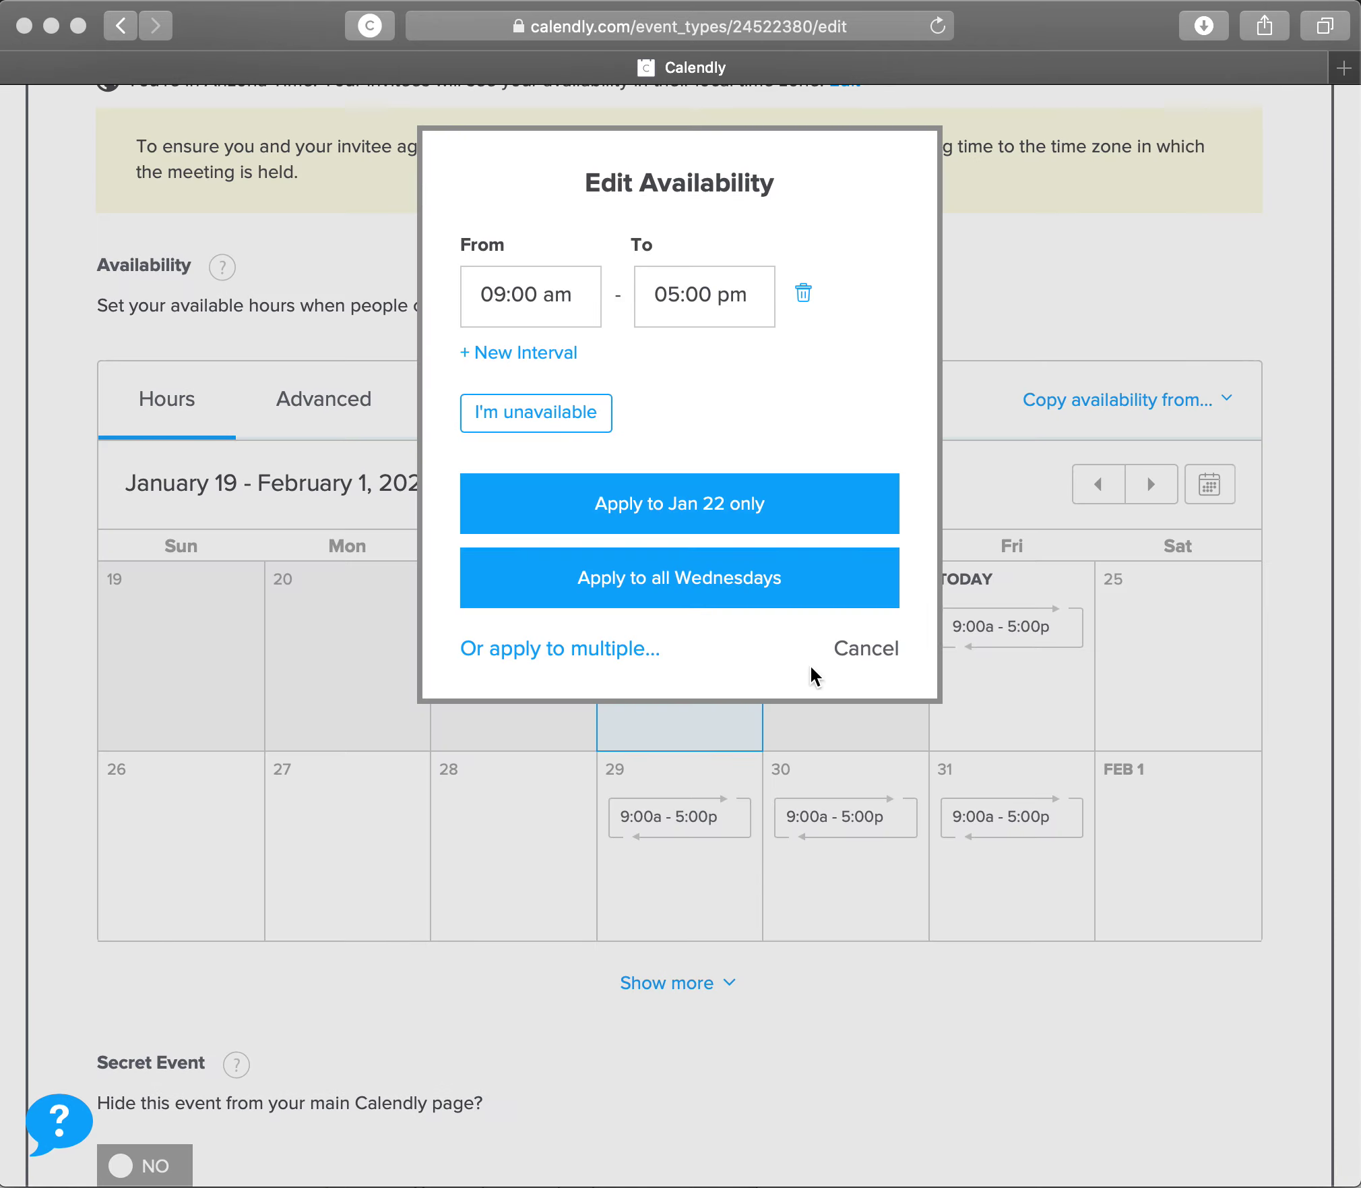
left_click(805, 295)
left_click(721, 568)
left_click(838, 692)
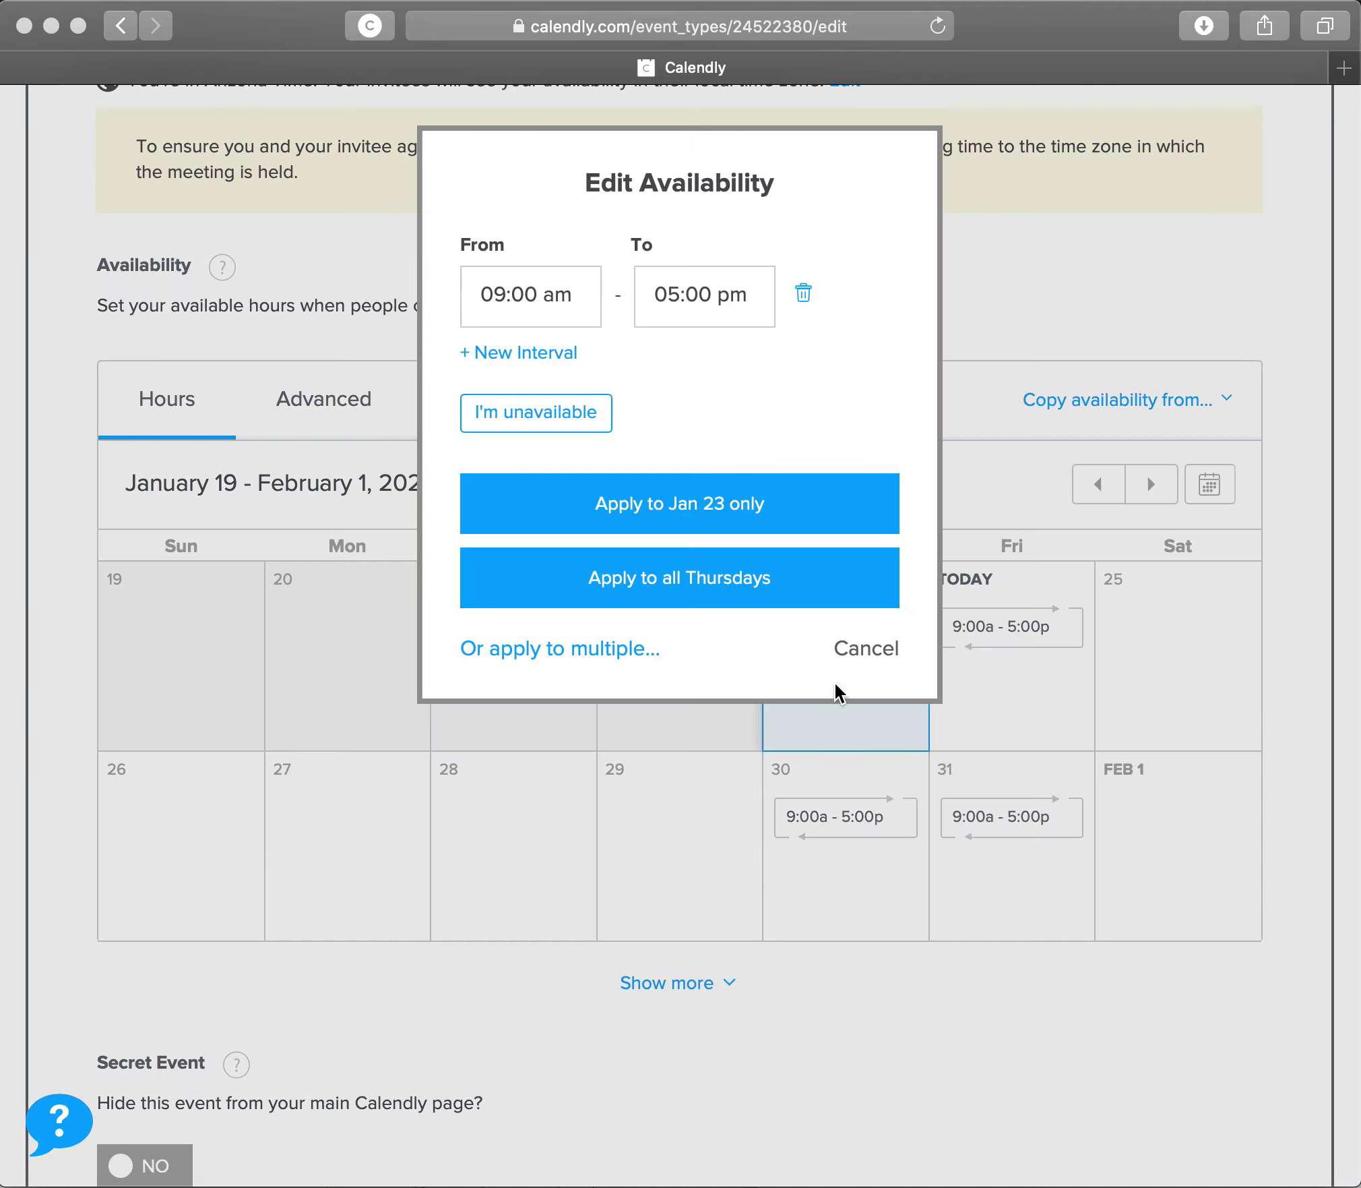
left_click(803, 295)
left_click(748, 568)
left_click(1017, 708)
left_click(806, 295)
left_click(764, 563)
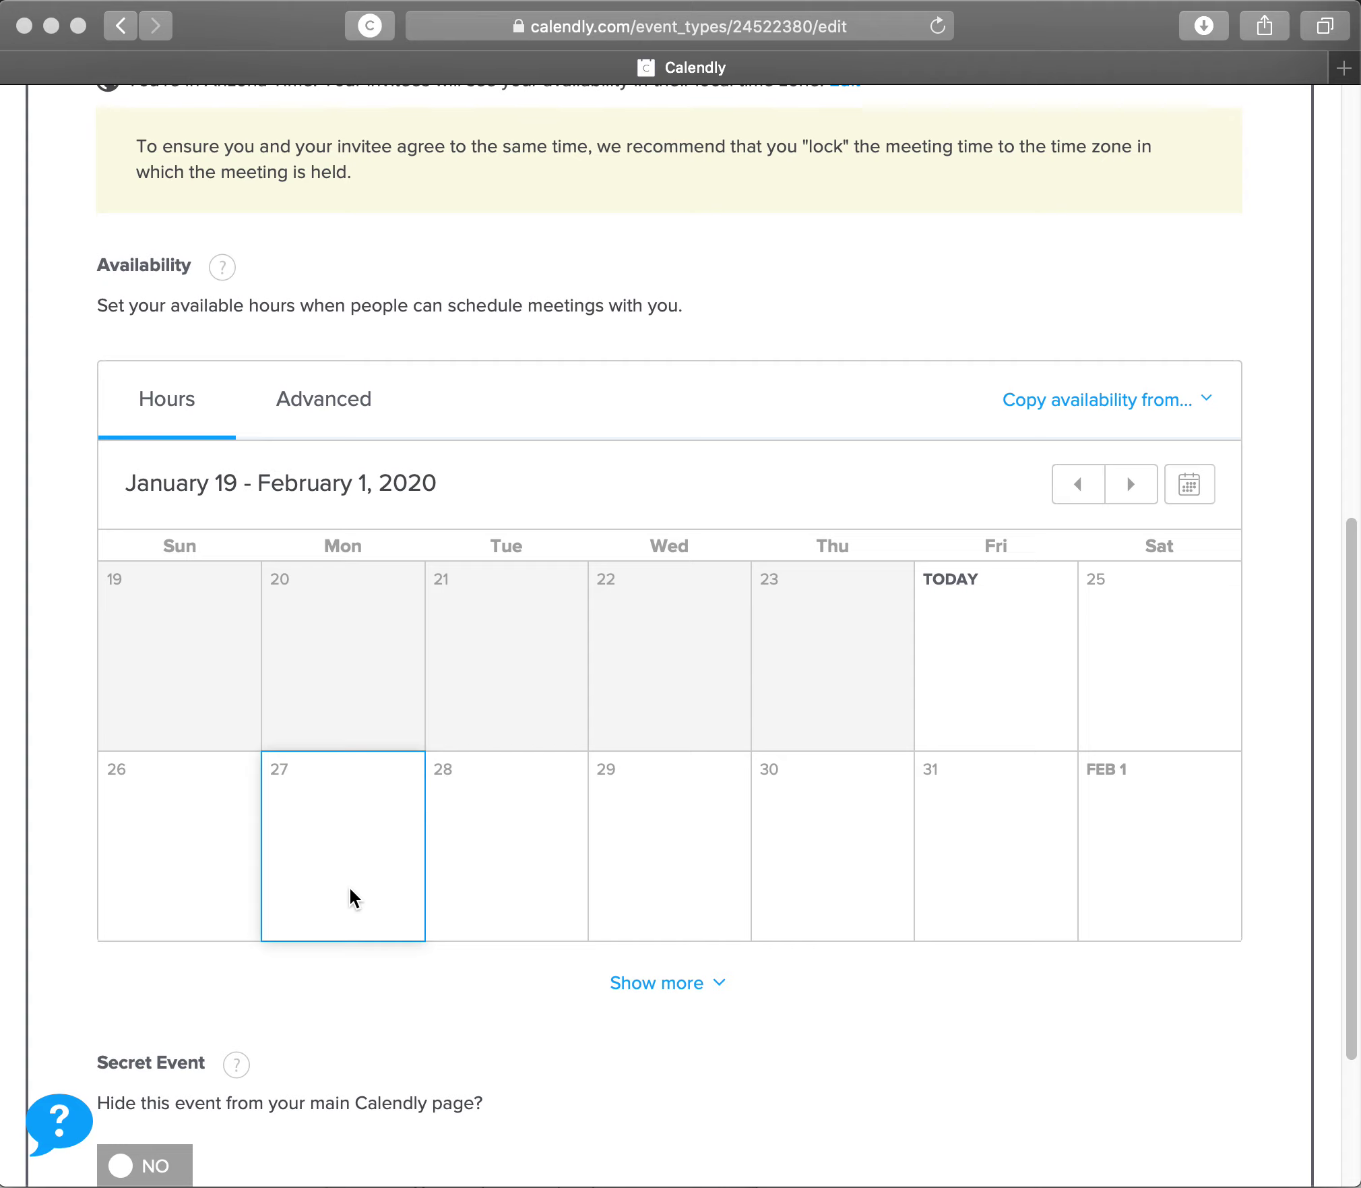
Step: Add a 9:00am–11:00am availability interval on Monday, January 27
left_click(352, 896)
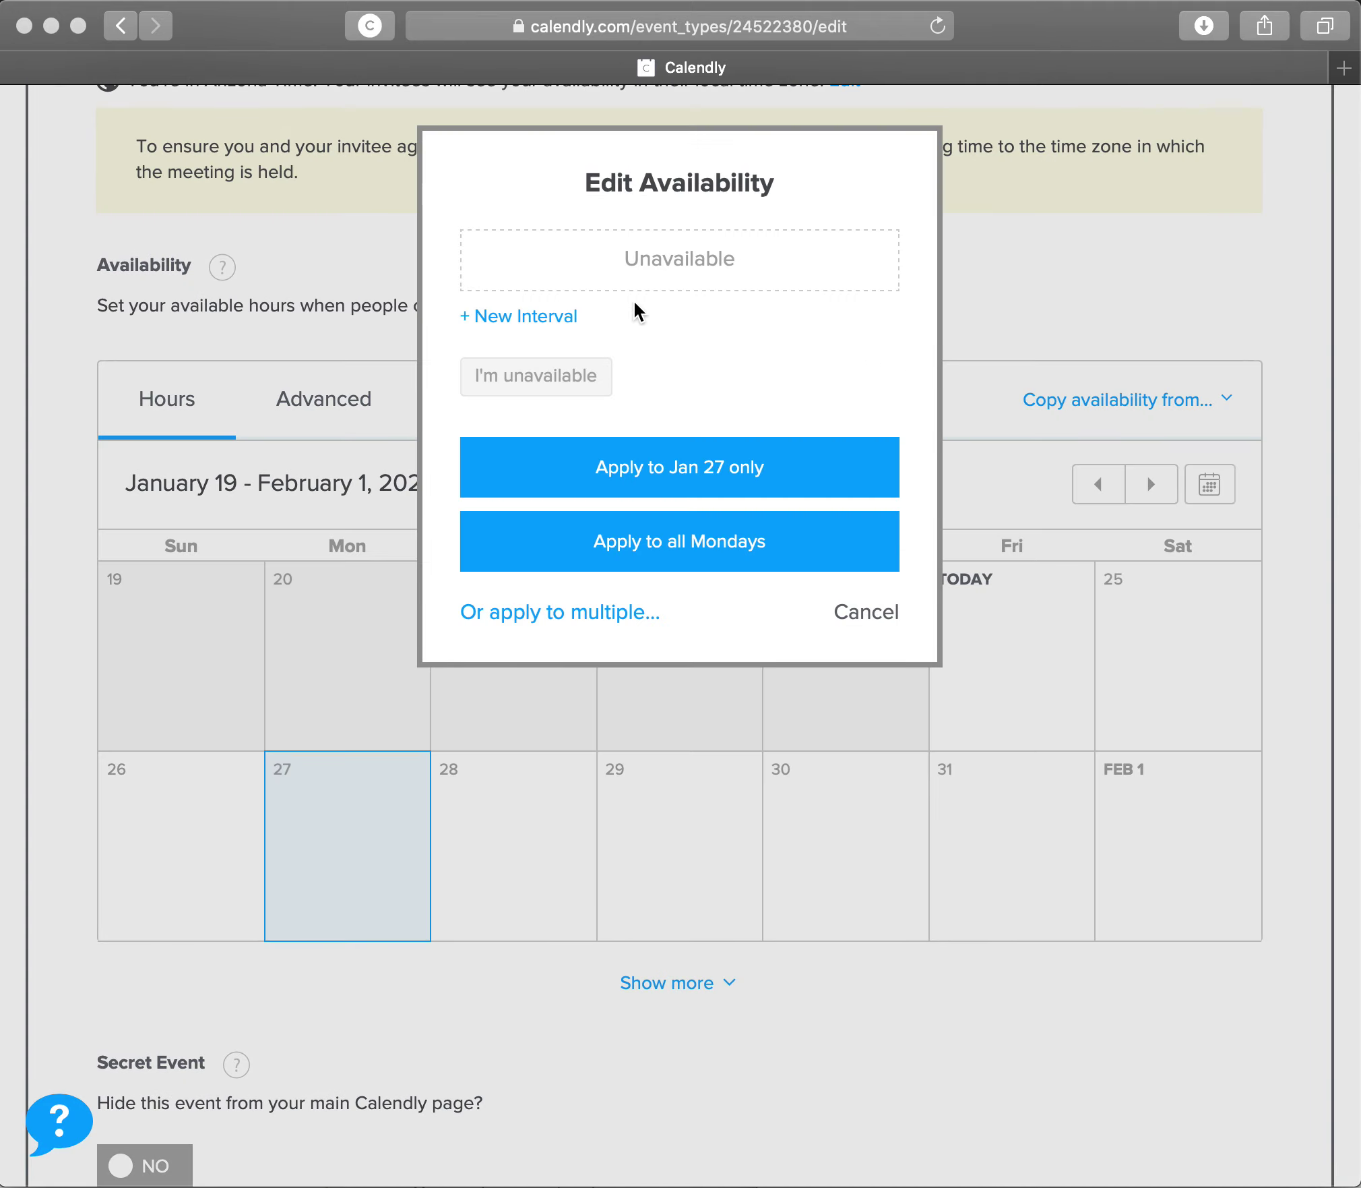
left_click(513, 319)
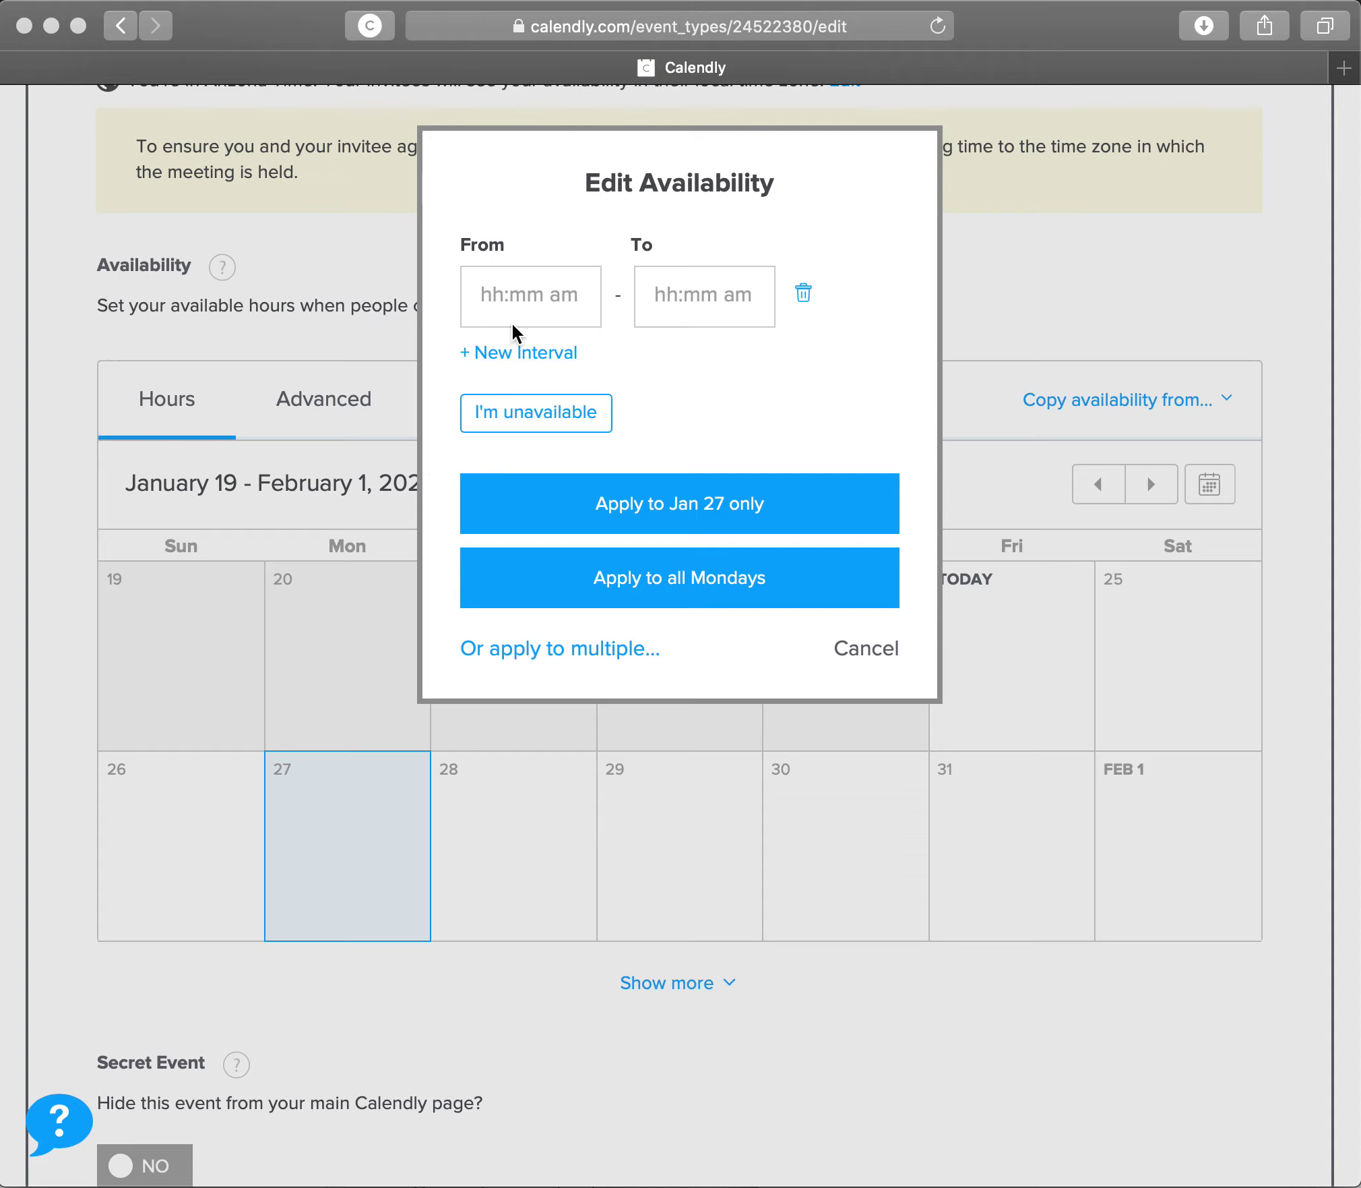
left_click(503, 297)
type("9")
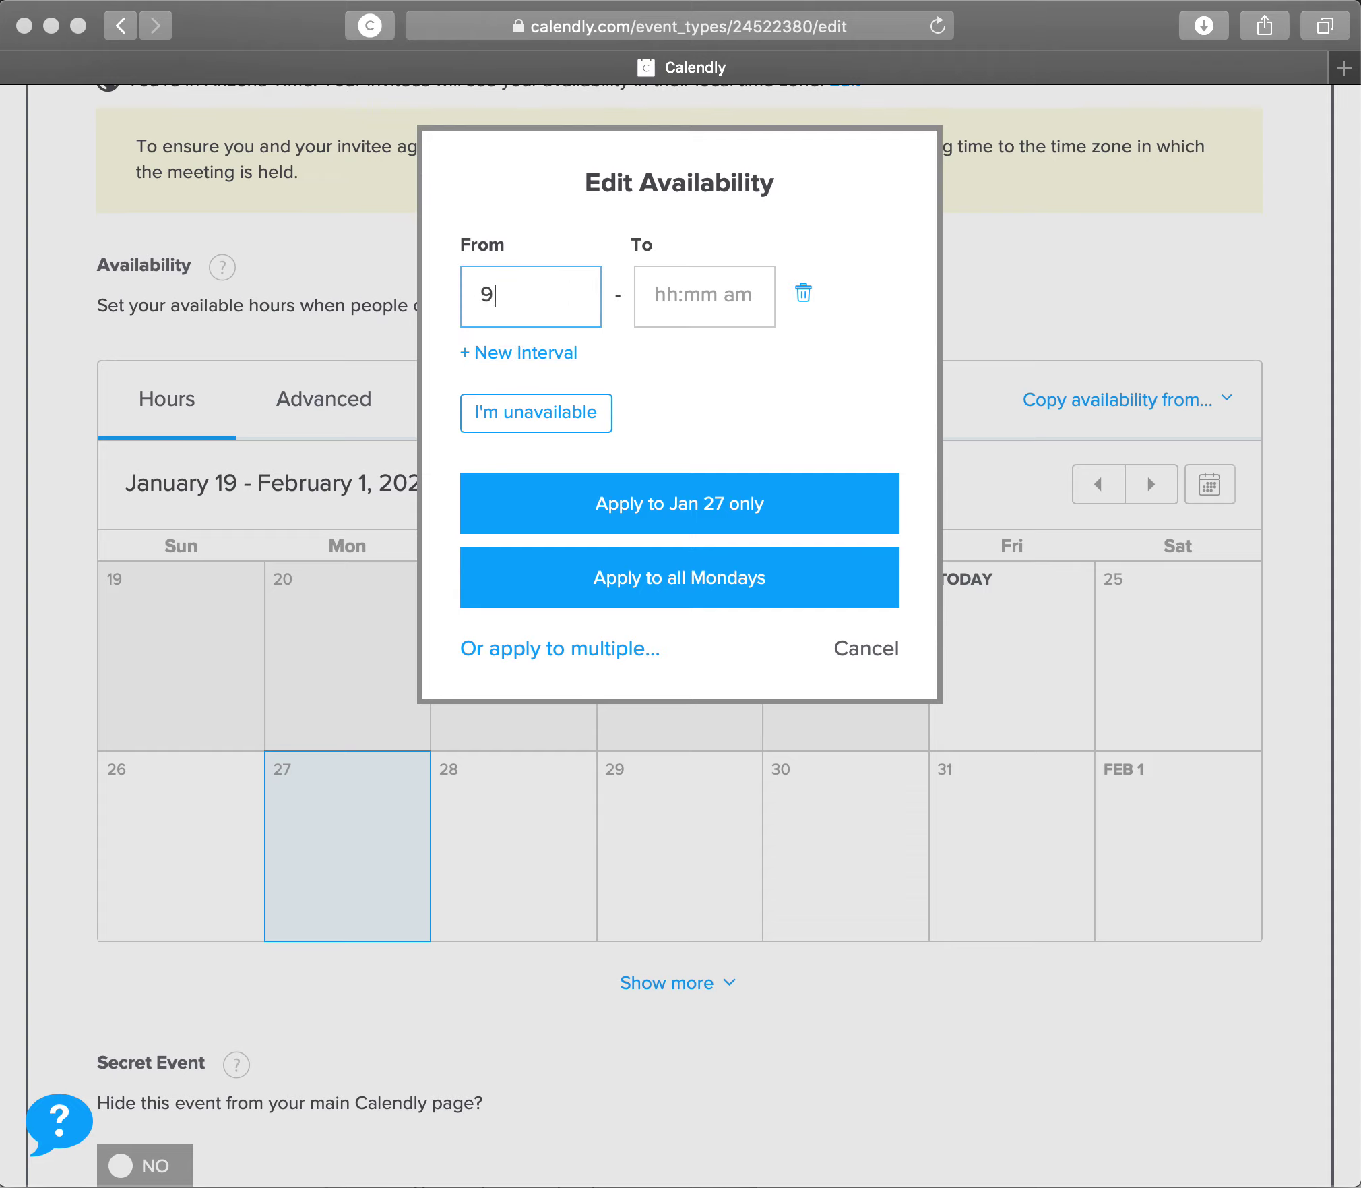
type(":00am")
left_click(674, 299)
type("11:")
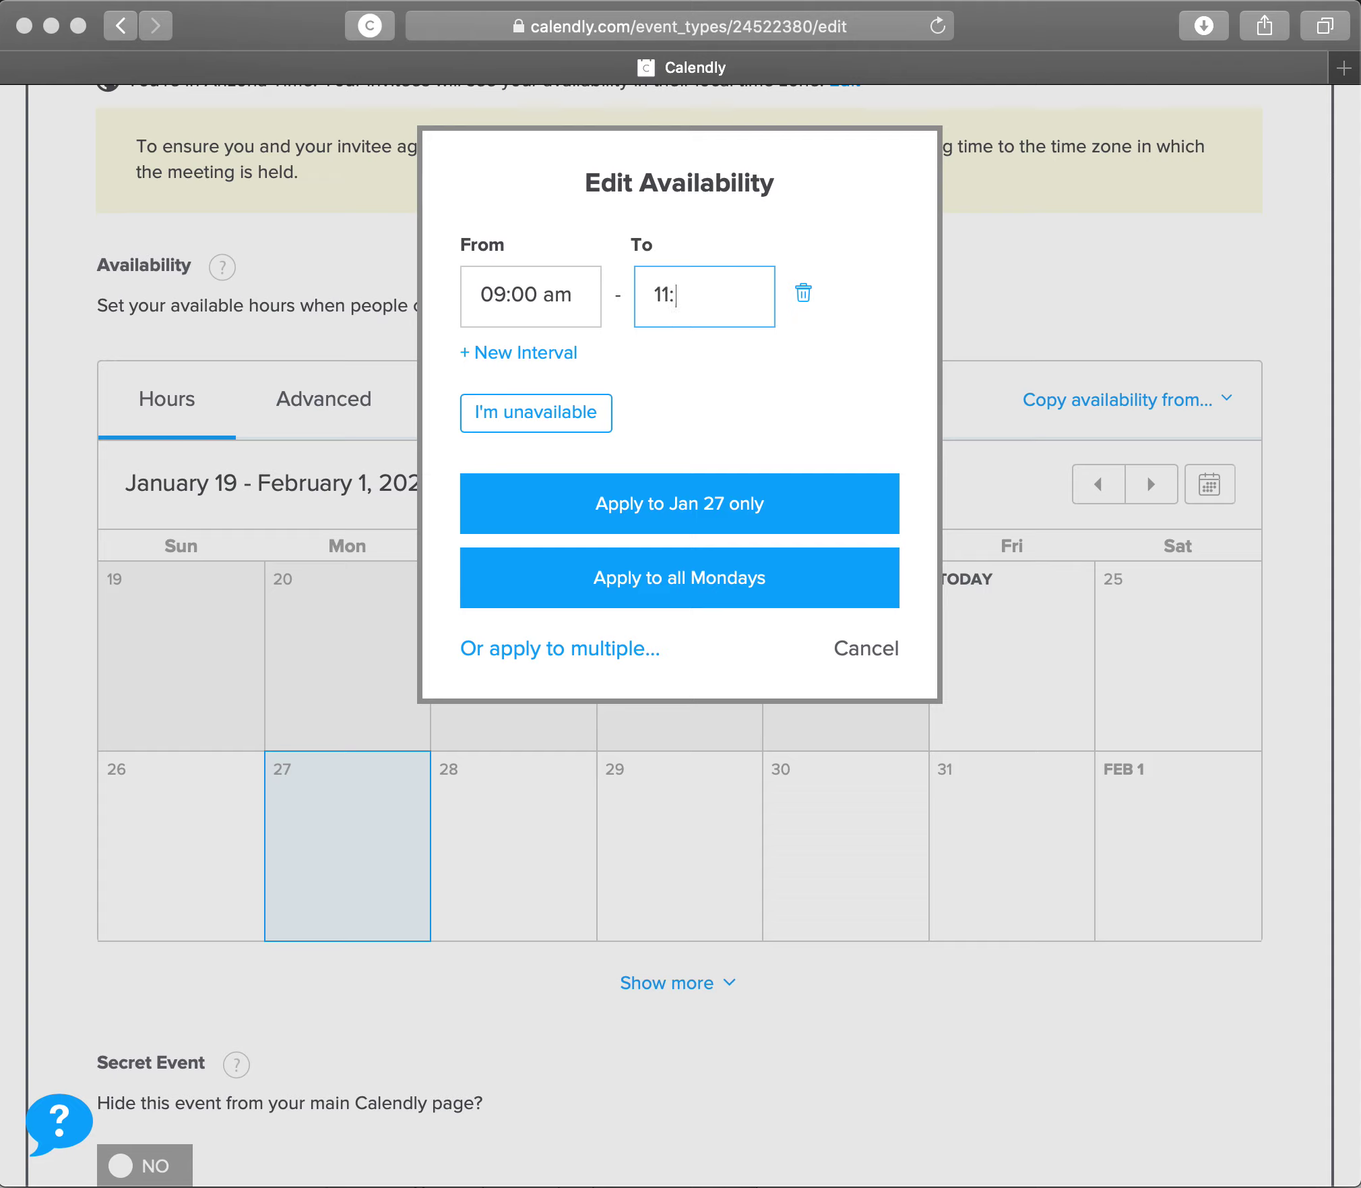
type("00p")
key("BackSpace")
type("am")
left_click(762, 391)
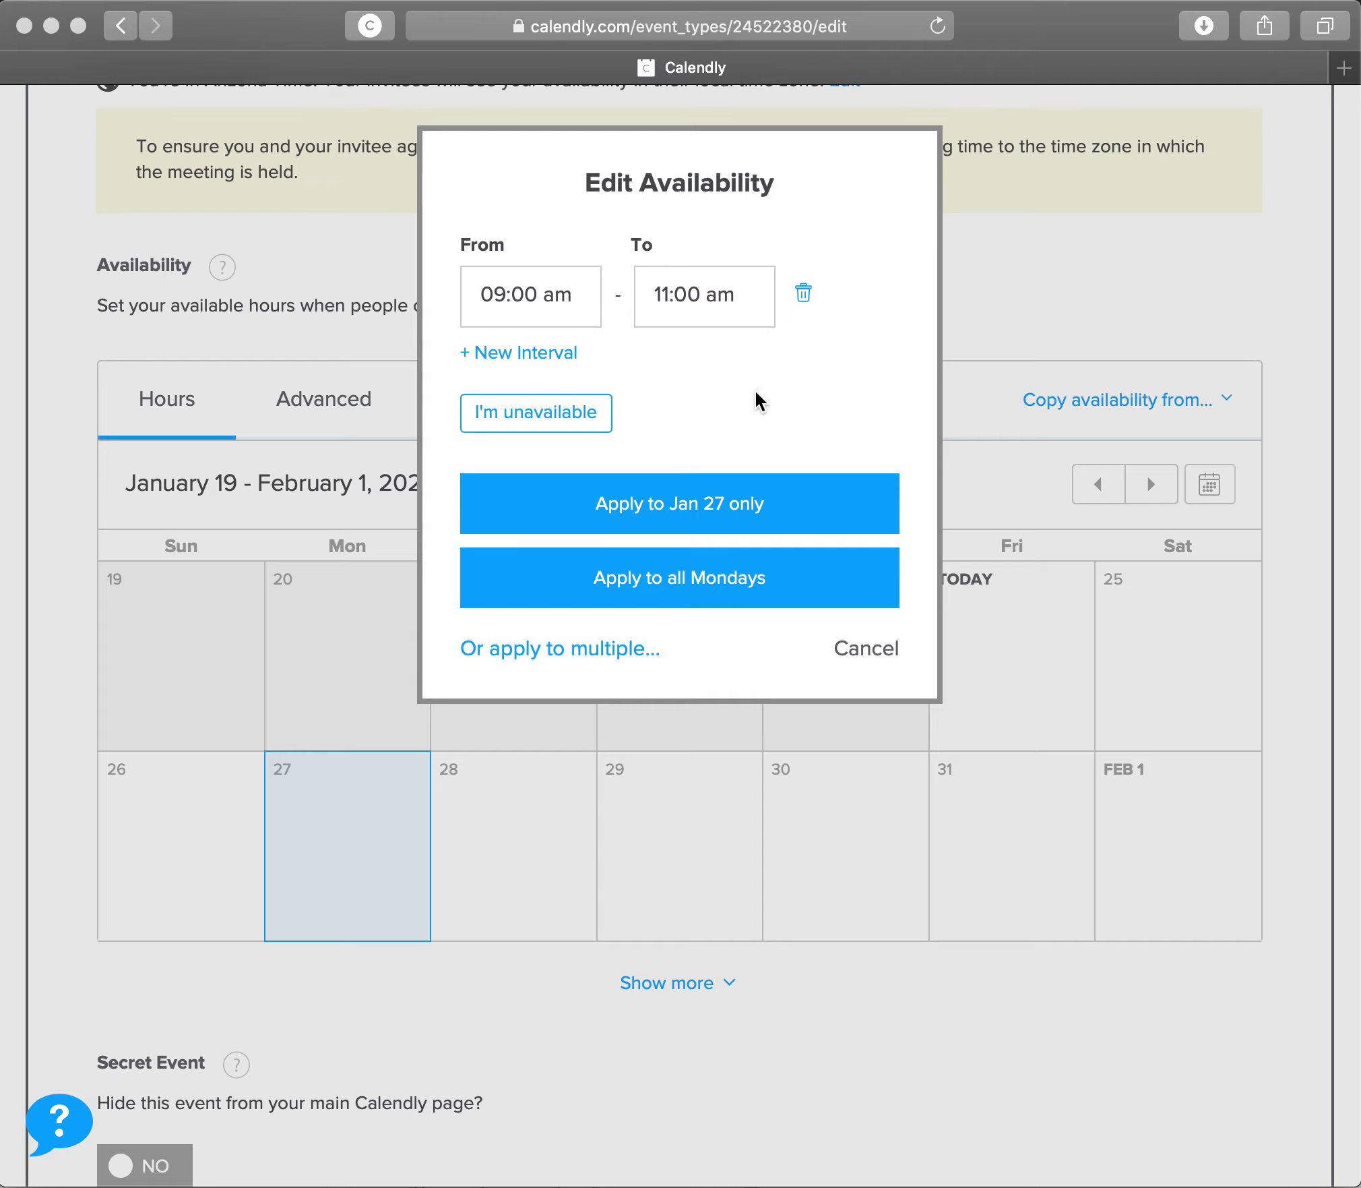
Step: Add a second January 27 interval from 11:01am to 1:01pm
left_click(542, 356)
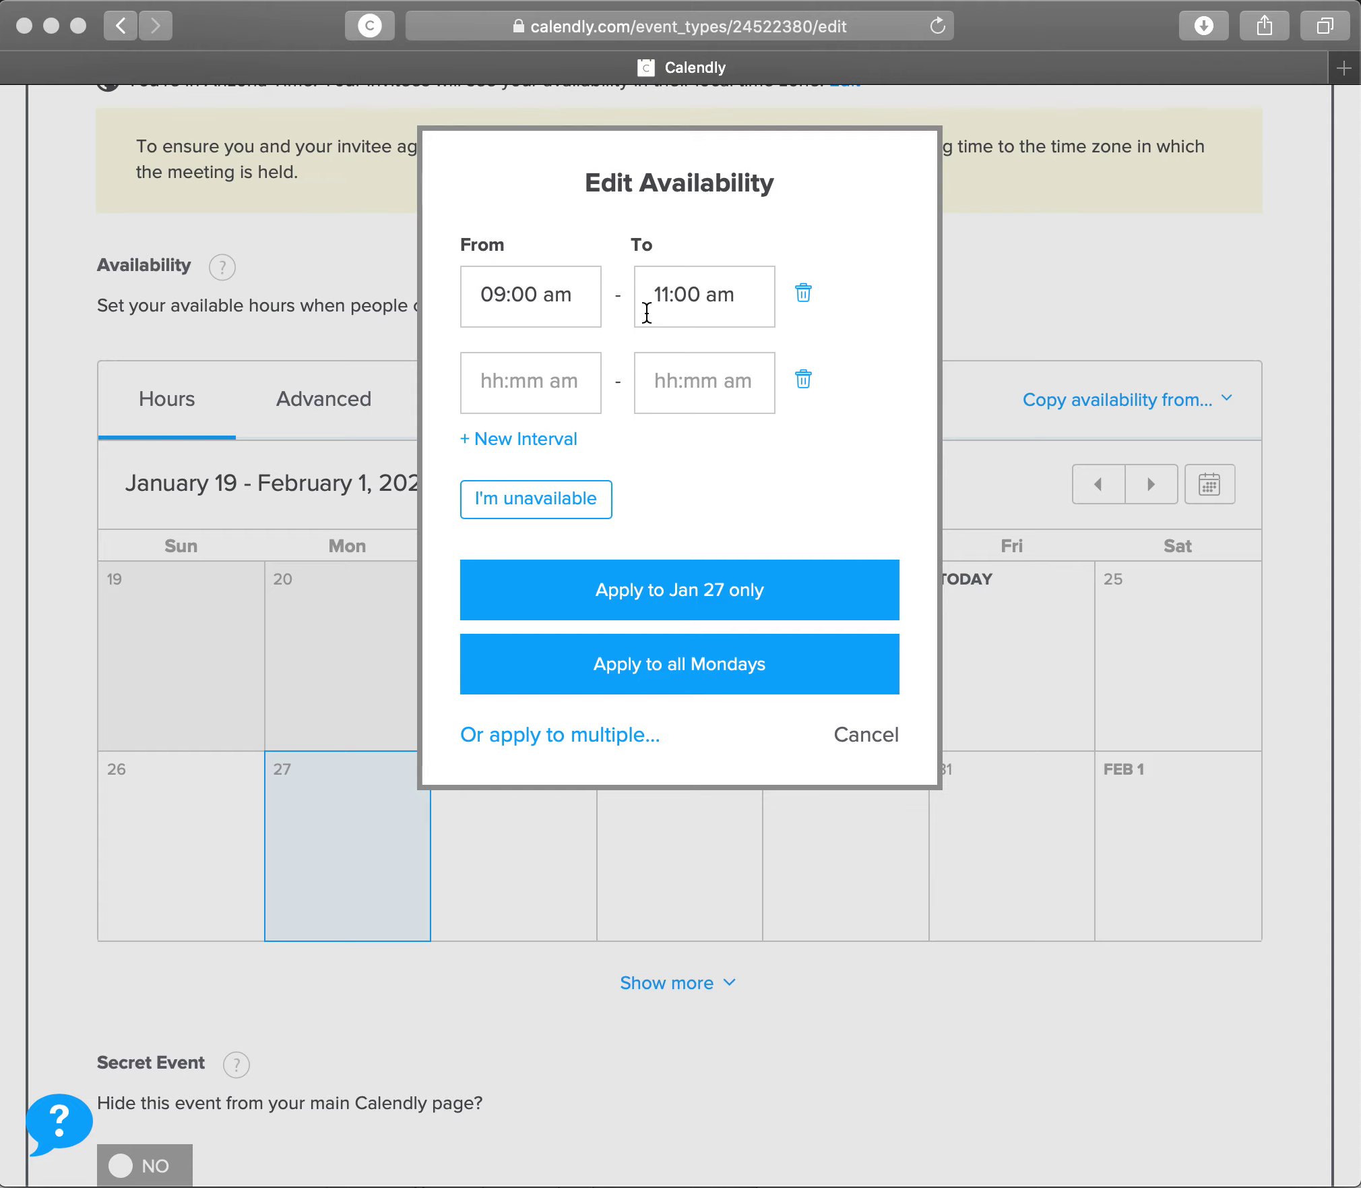
left_click(486, 379)
type("11:0")
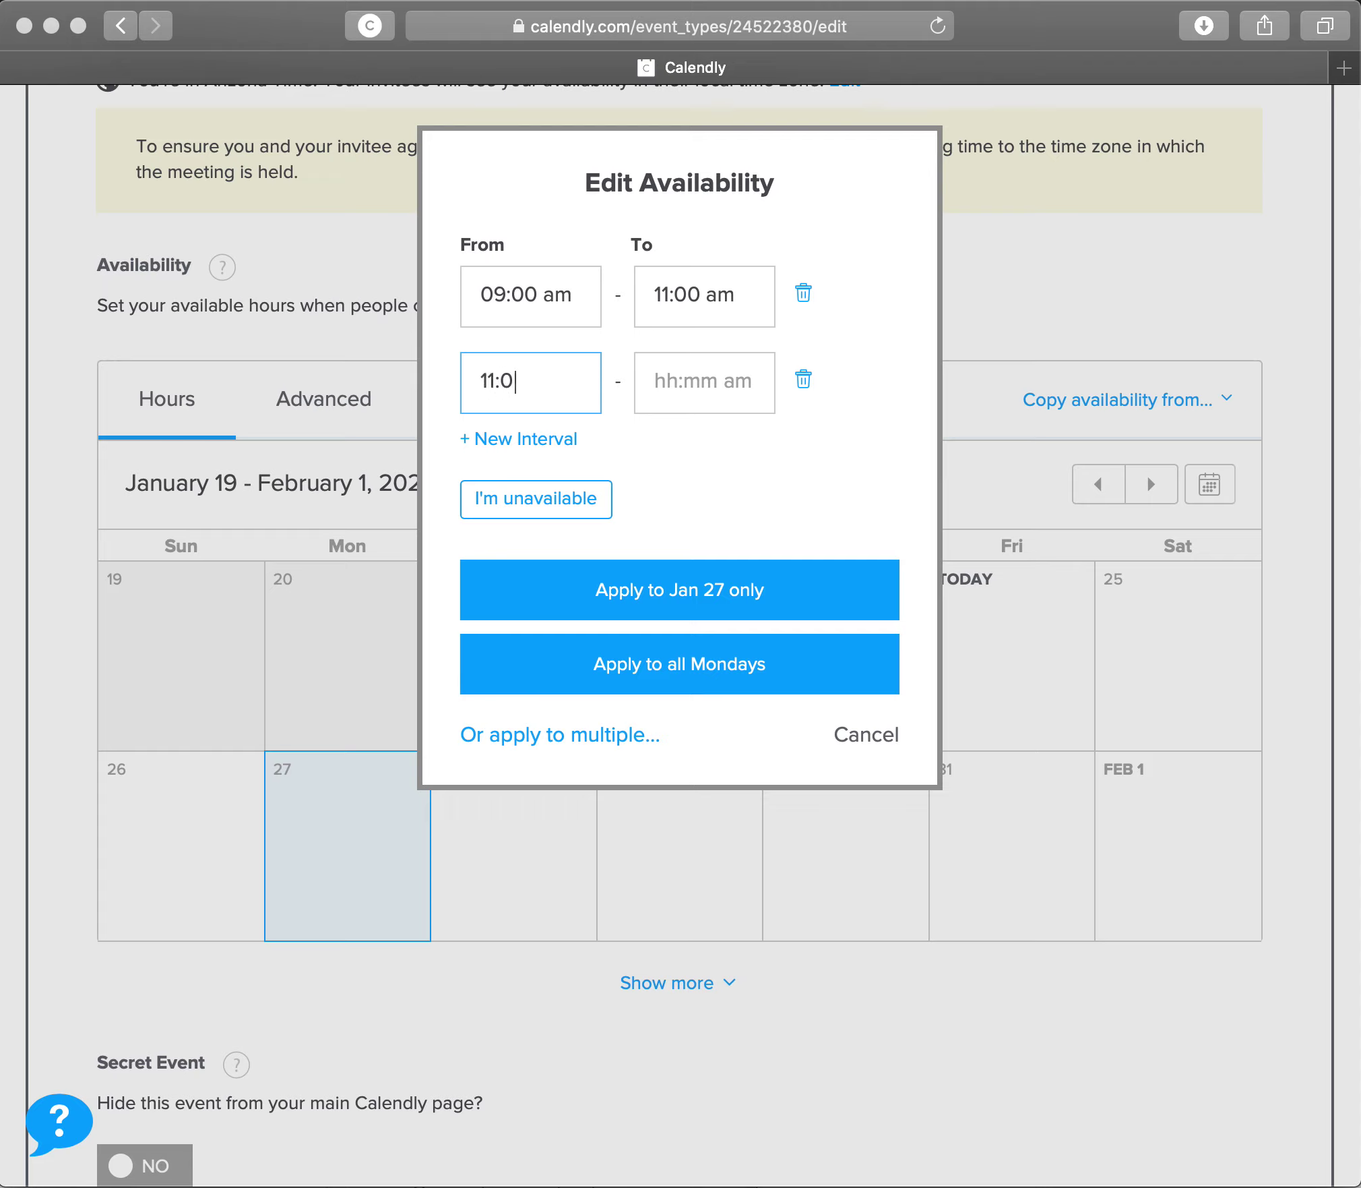
type("1 am")
left_click(702, 383)
type("1:")
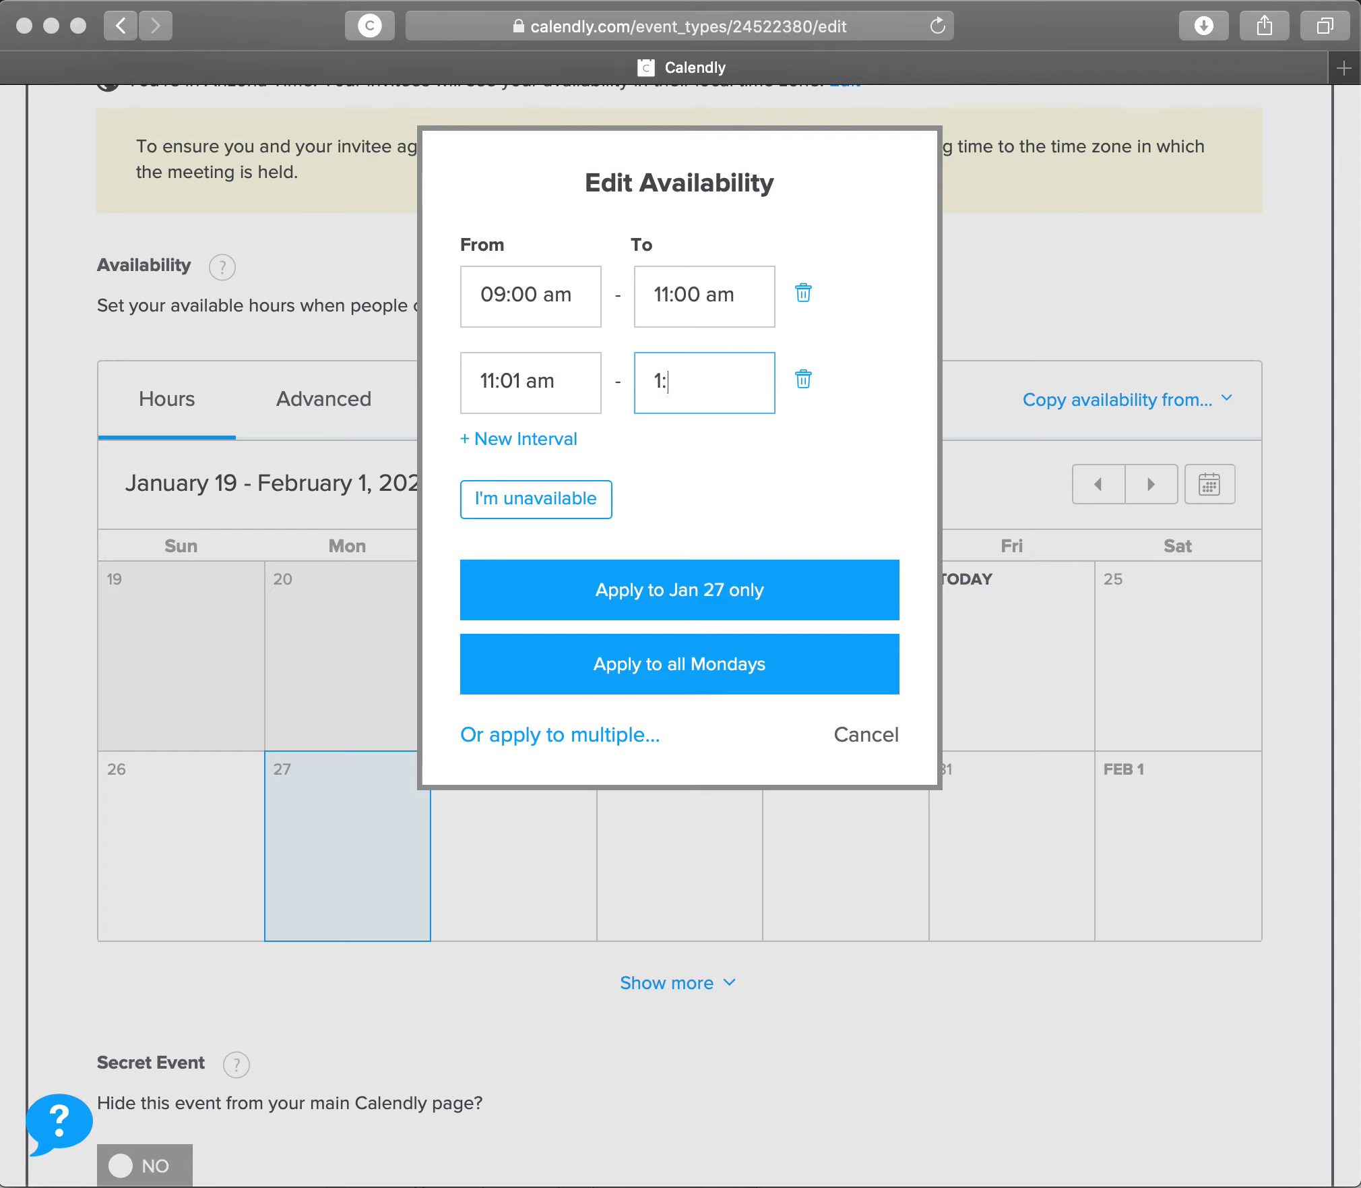
type("00pm")
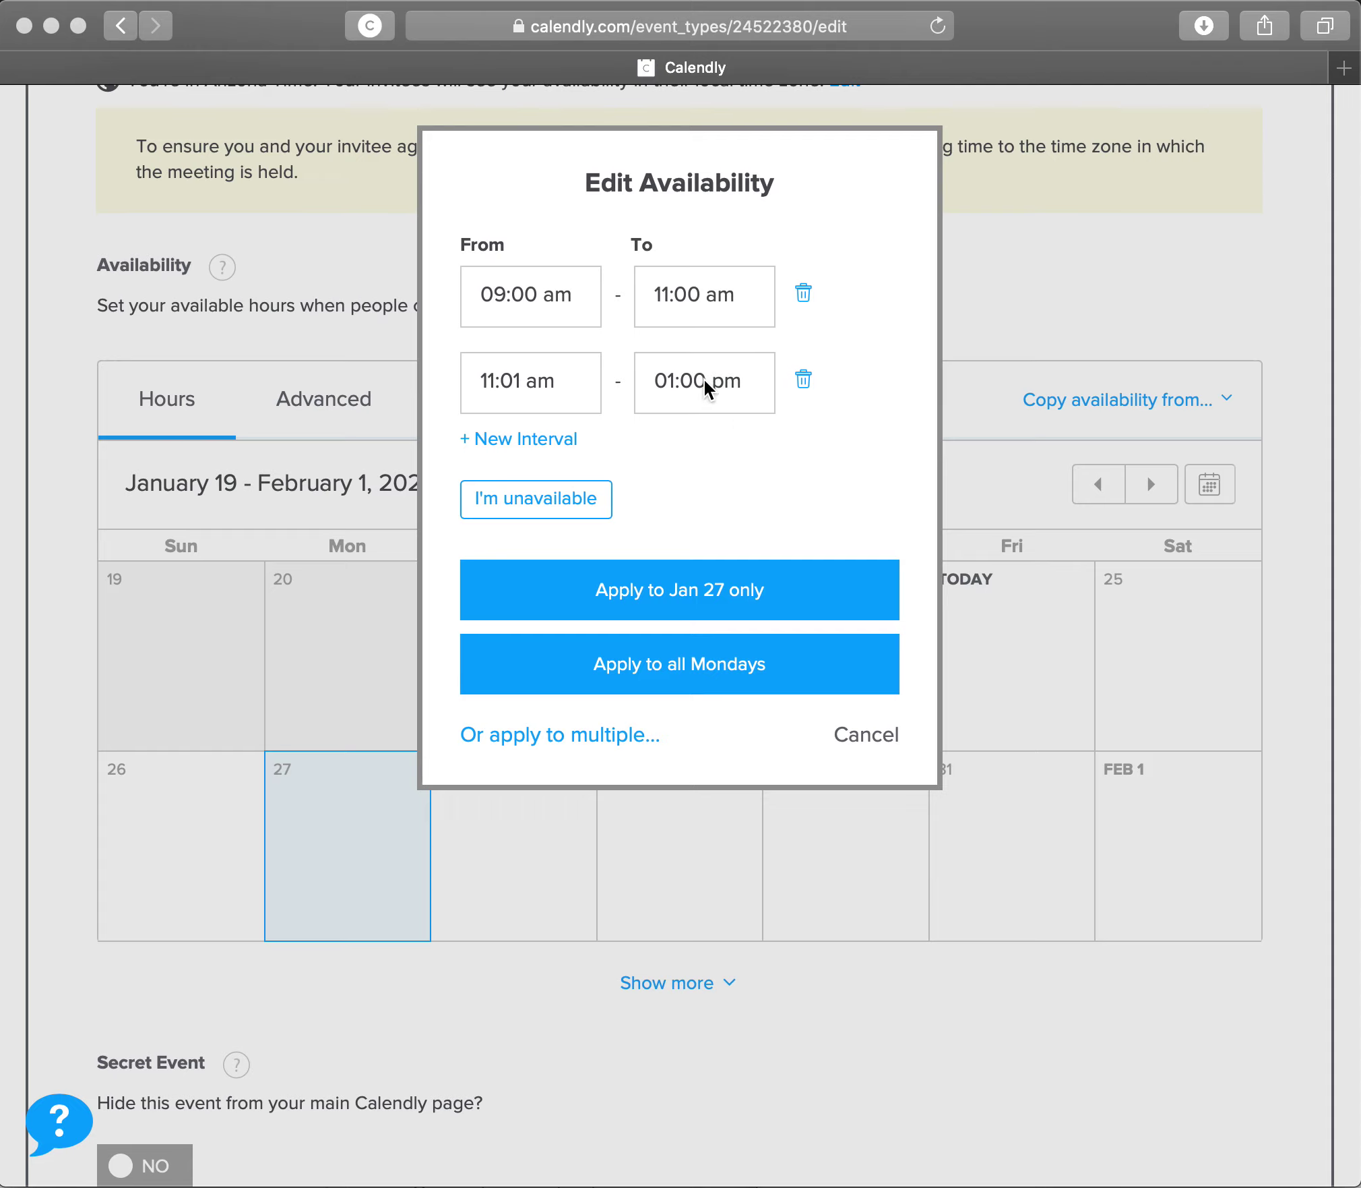
left_click(704, 379)
left_click(741, 480)
Step: Add a third interval 1:02pm–3:02pm and apply the intervals to Jan 27 only
left_click(535, 441)
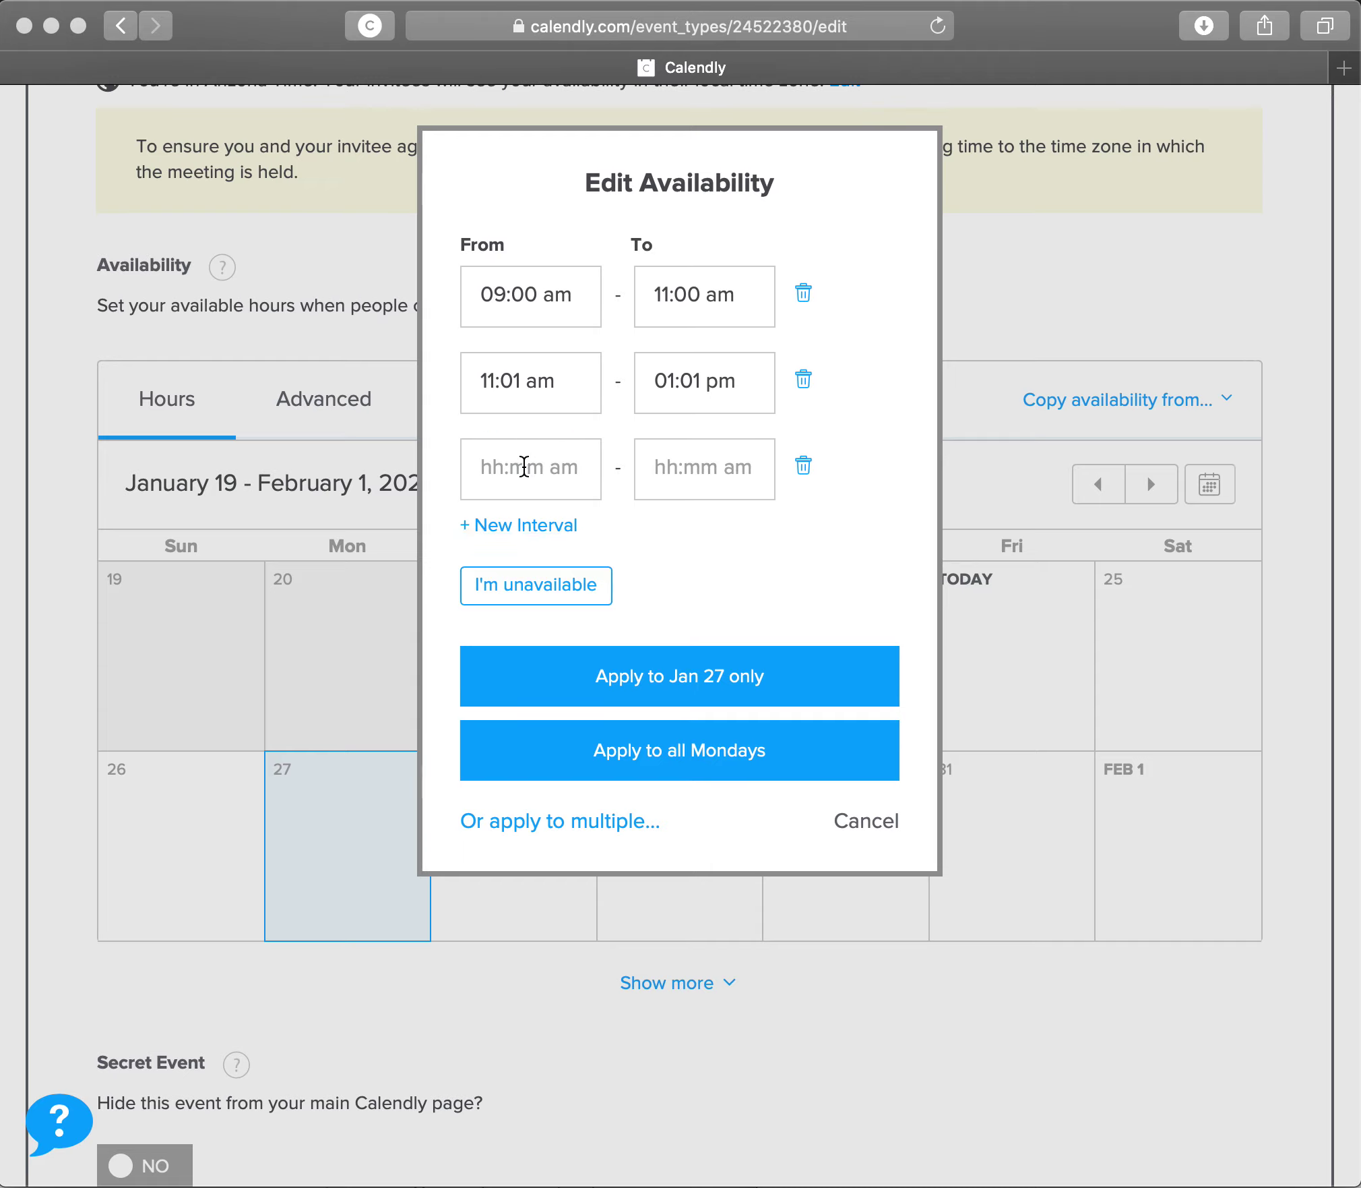
left_click(494, 468)
type("1:0")
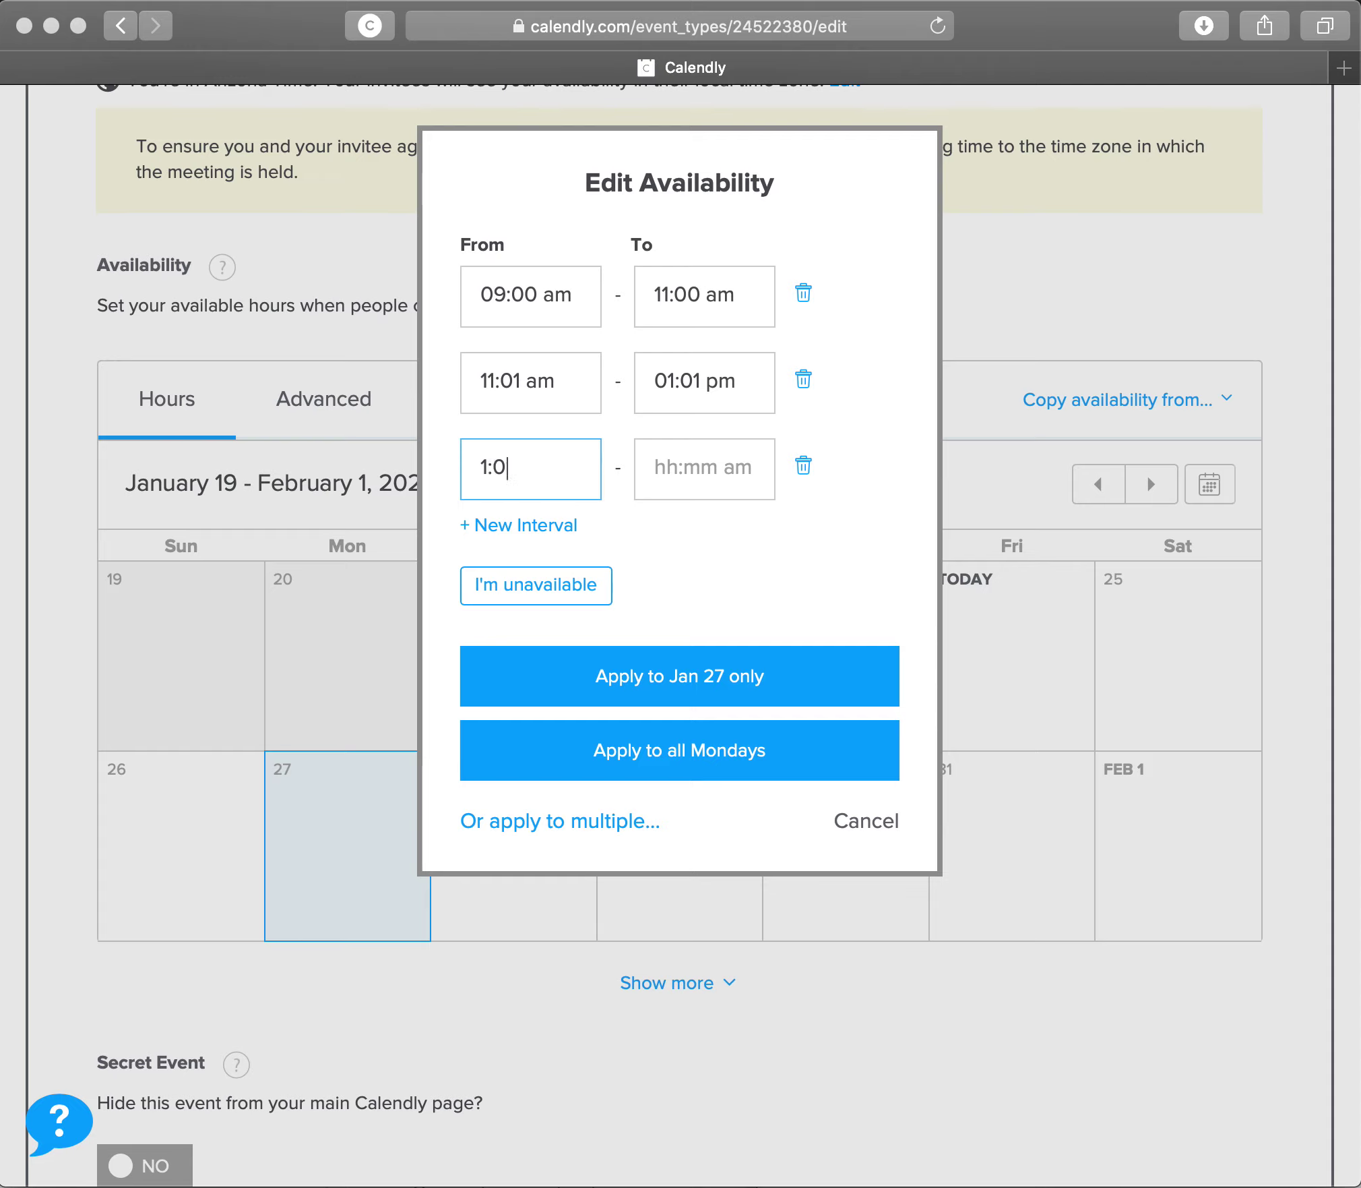
type("2 pm")
left_click(666, 471)
type("3:")
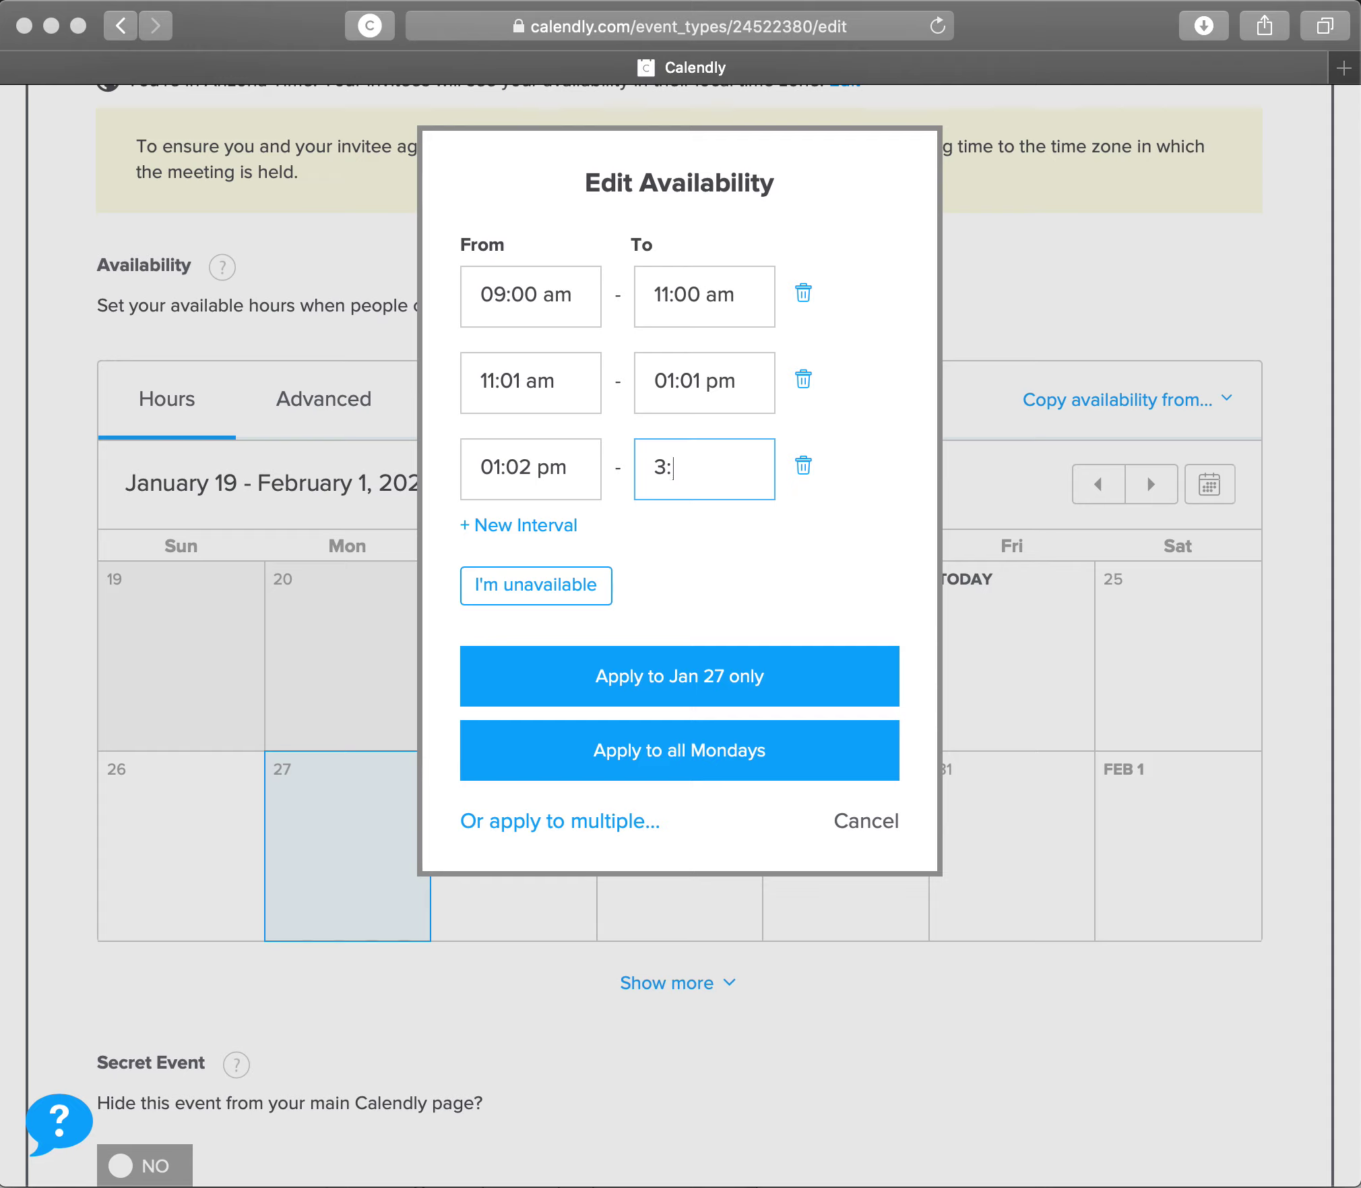
type("02 pm")
left_click(726, 567)
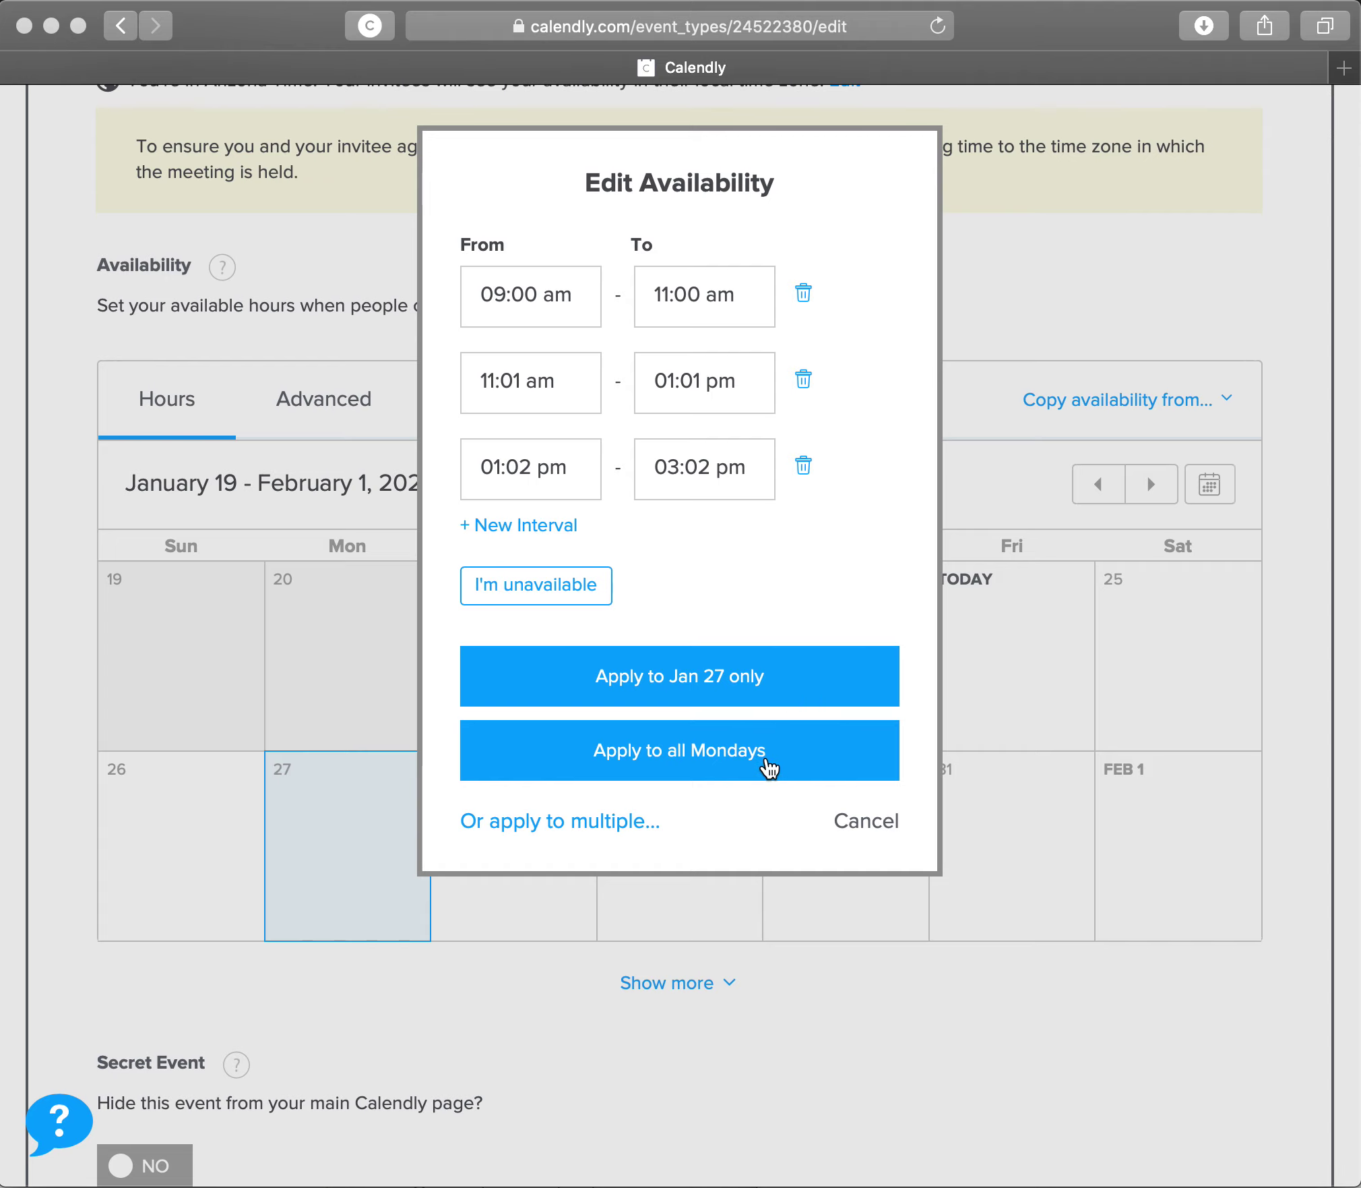
left_click(807, 685)
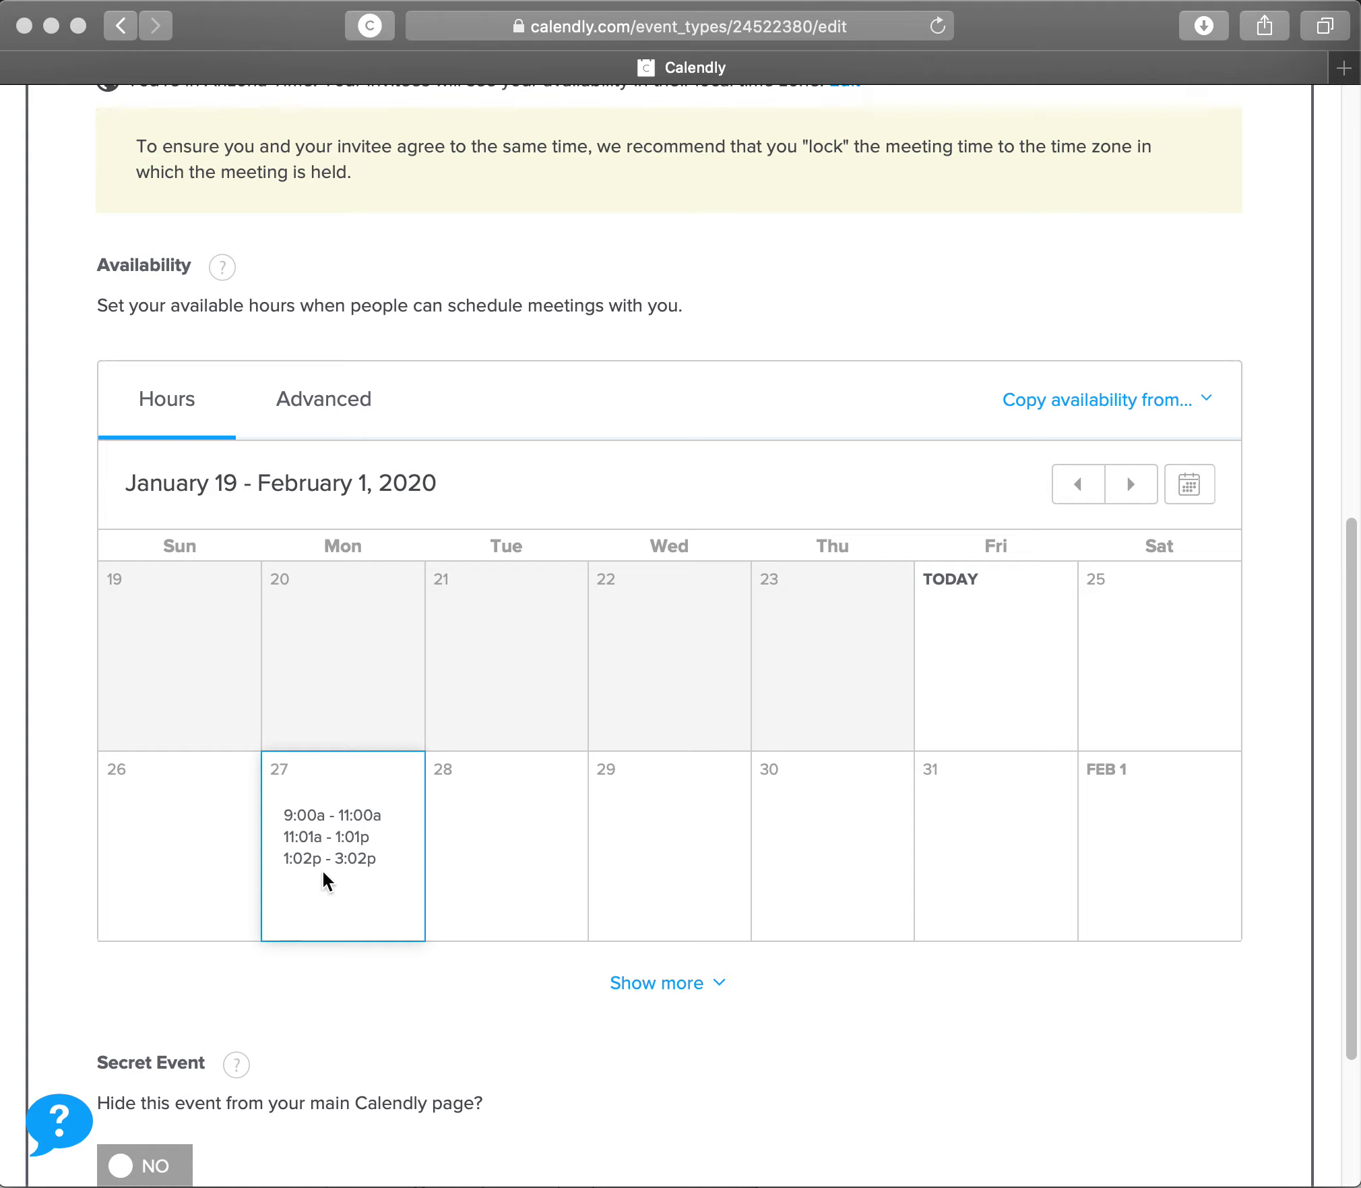
Step: Review the advanced availability settings, keeping the 30-minute start-time increment
left_click(304, 398)
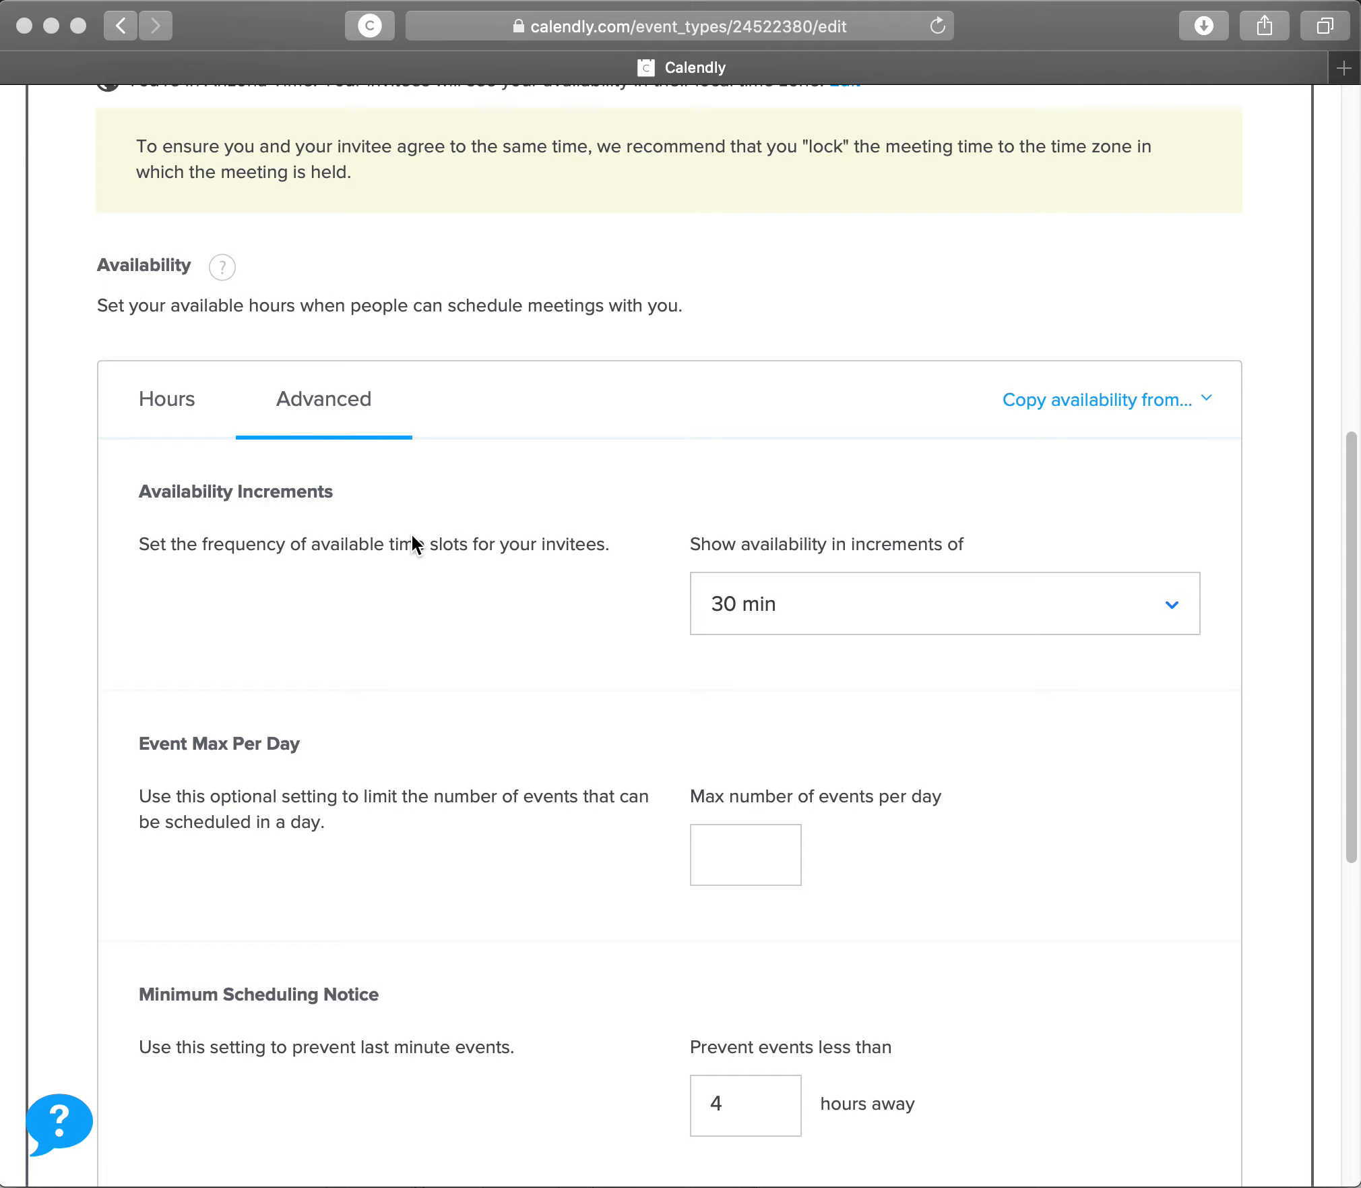
scroll(428, 572, "down", 2)
left_click(823, 529)
scroll(786, 632, "down", 3)
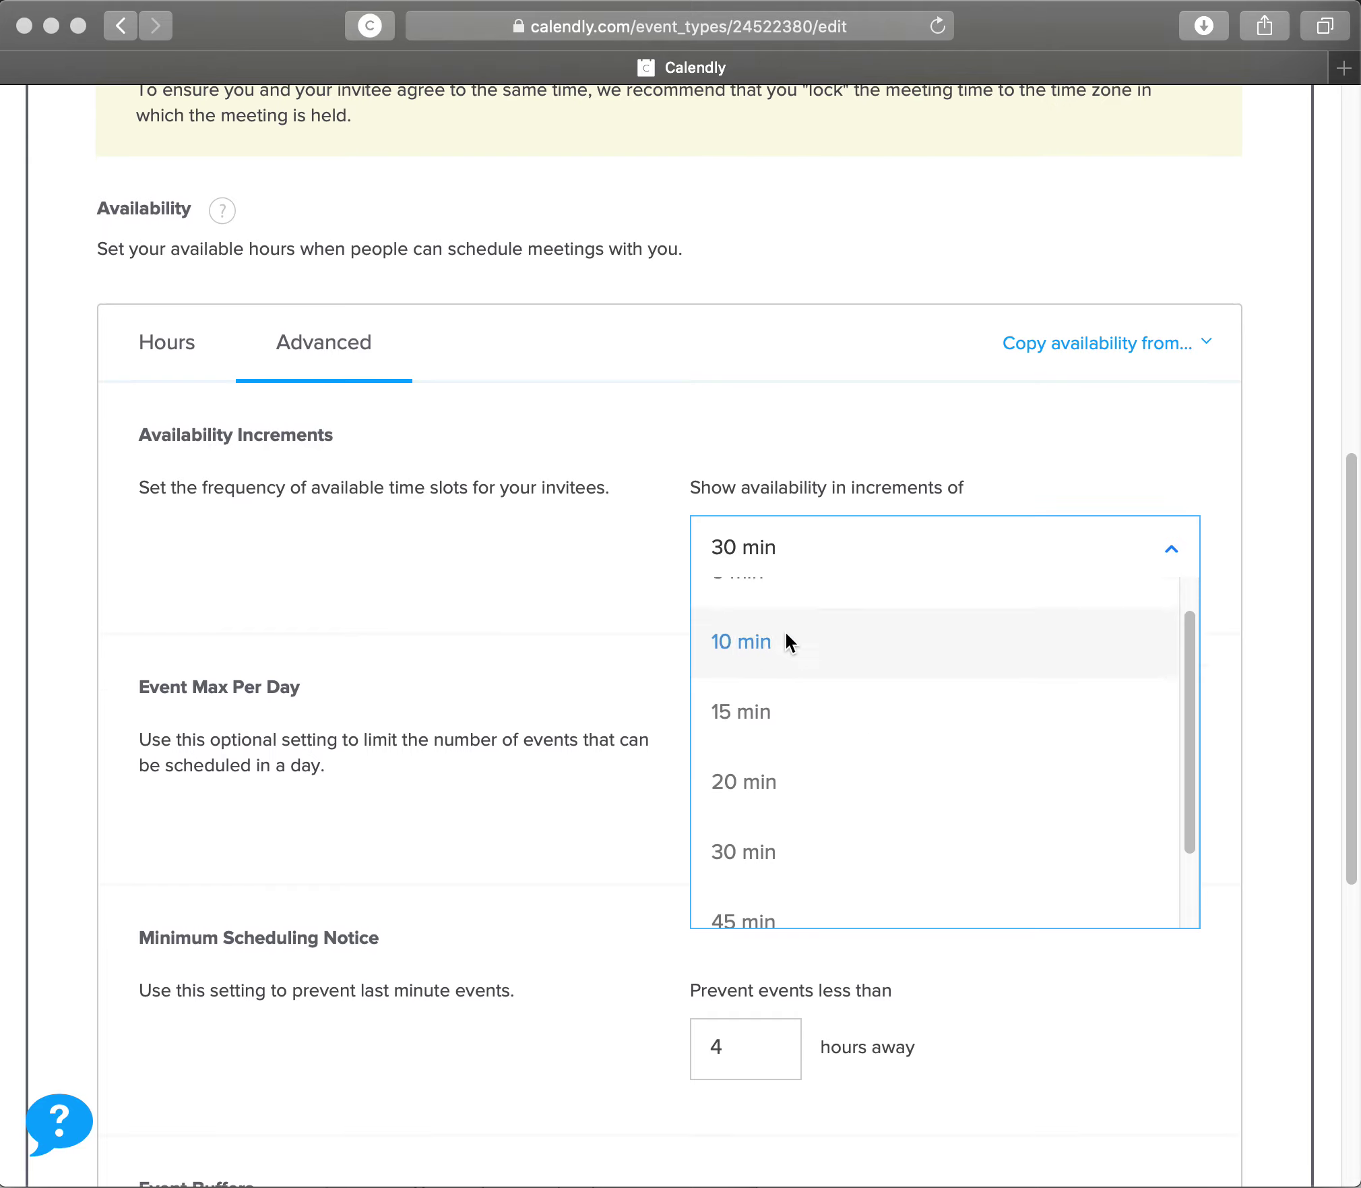
left_click(480, 591)
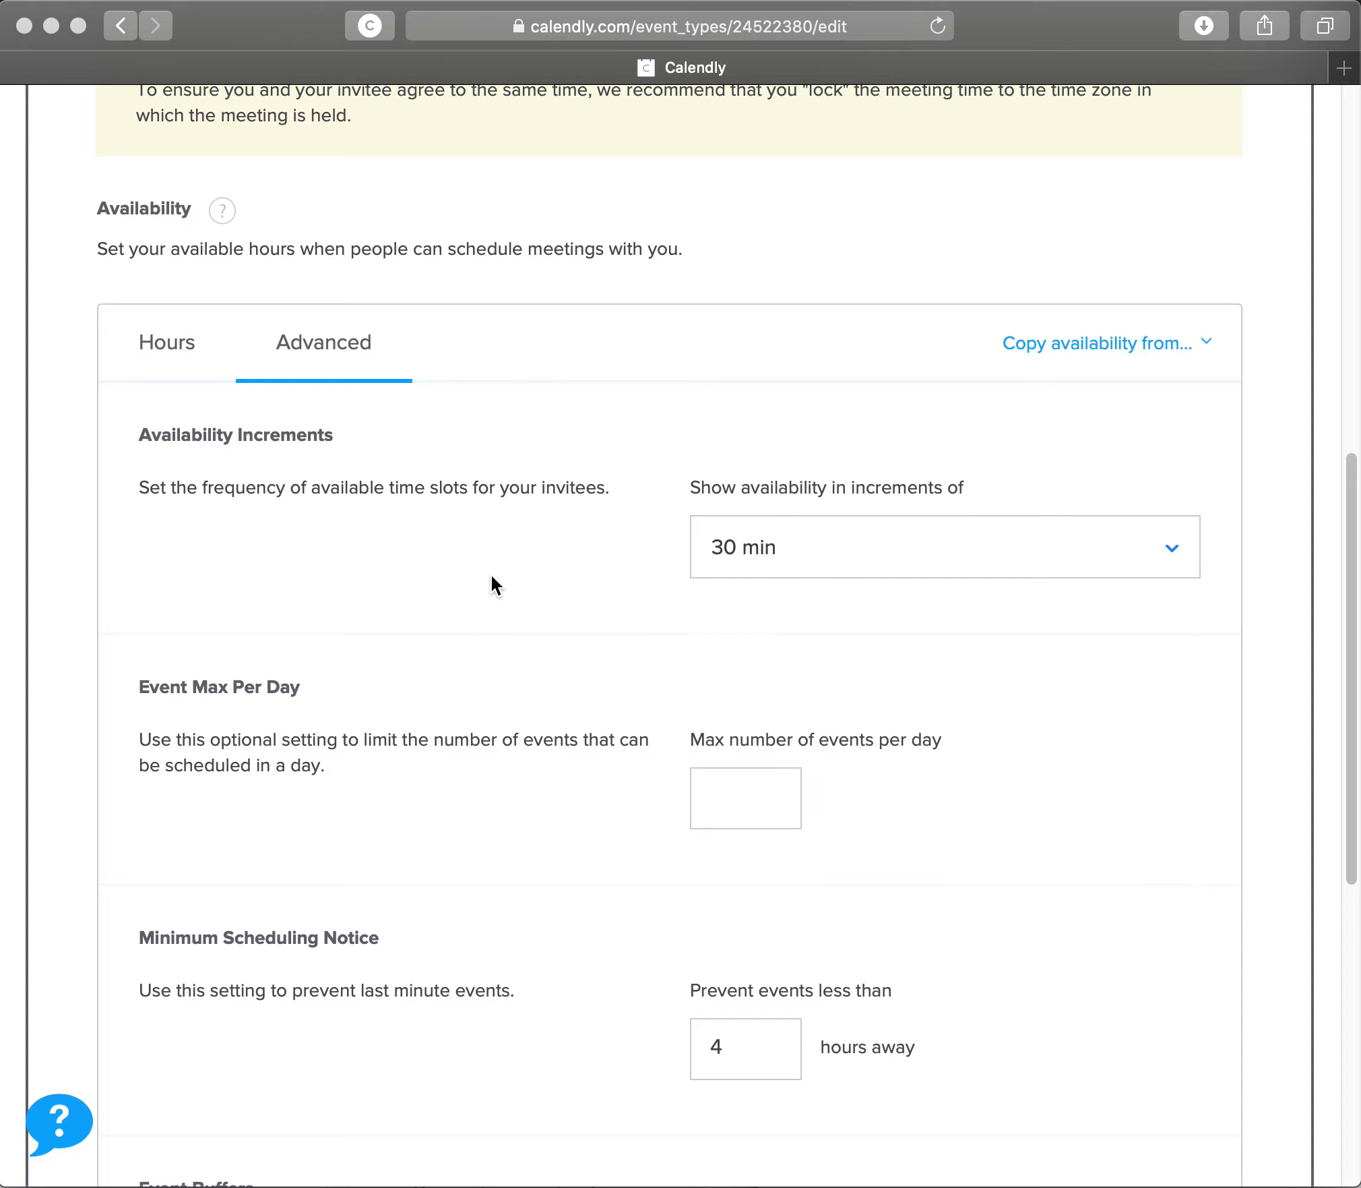
left_click(154, 349)
scroll(563, 410, "up", 8)
scroll(672, 451, "down", 5)
Step: Set the maximum number of events per day to 3
left_click(283, 543)
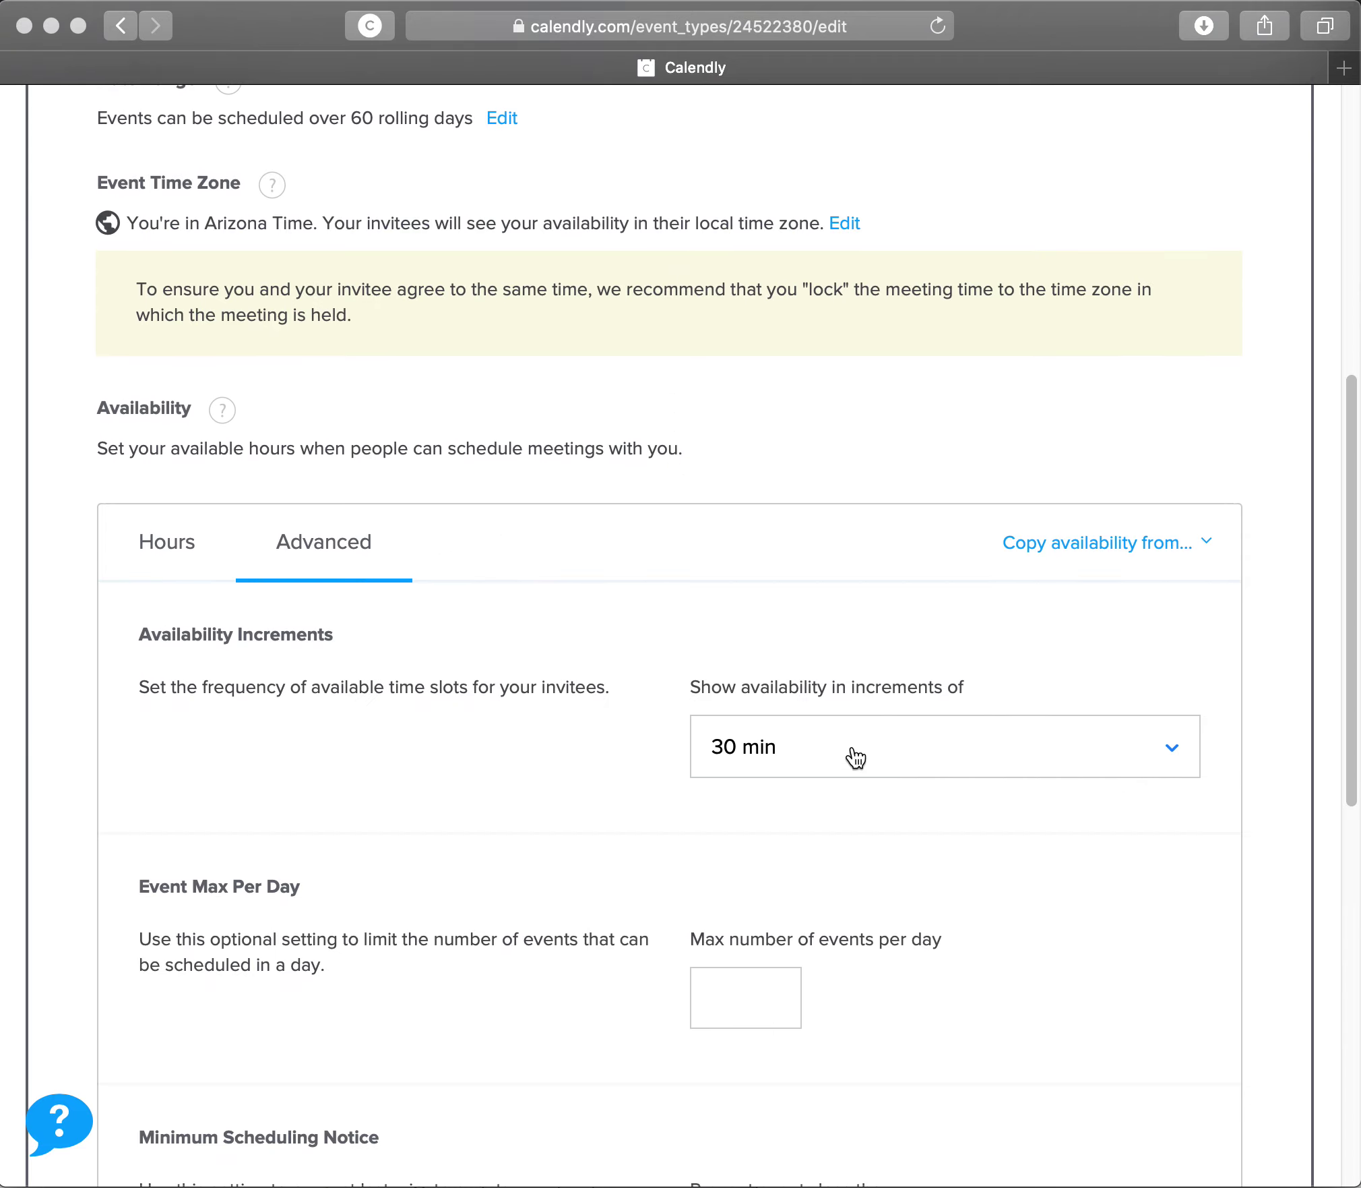
scroll(568, 755, "down", 5)
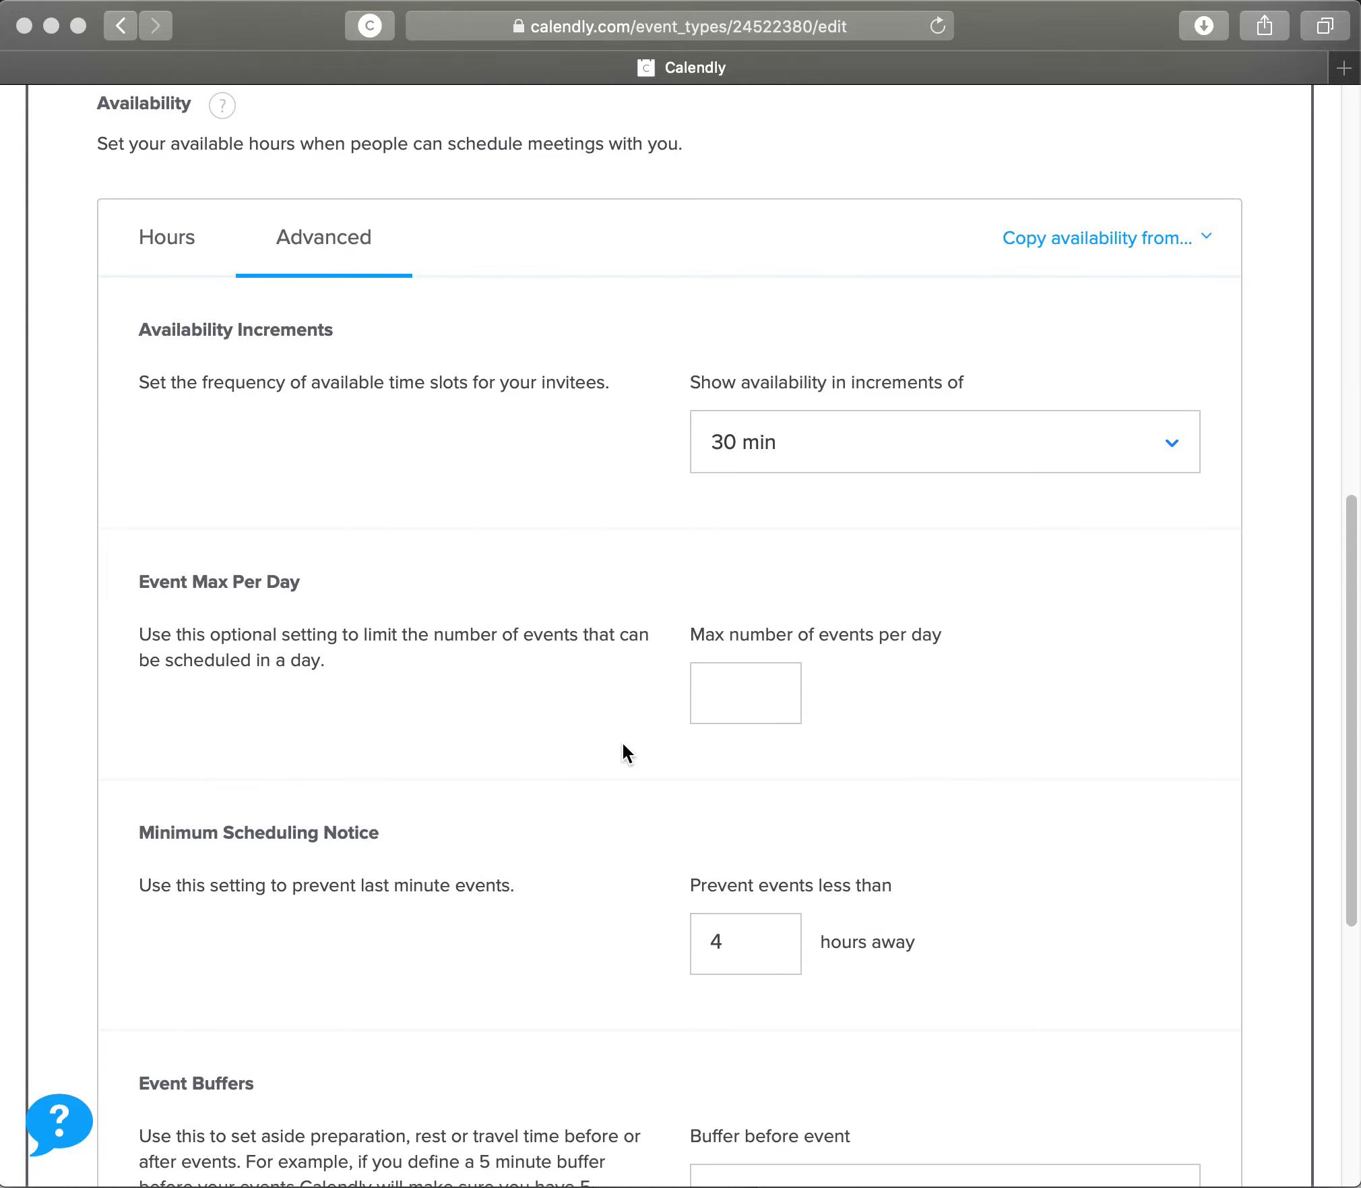
left_click(730, 695)
type("3")
scroll(959, 743, "down", 3)
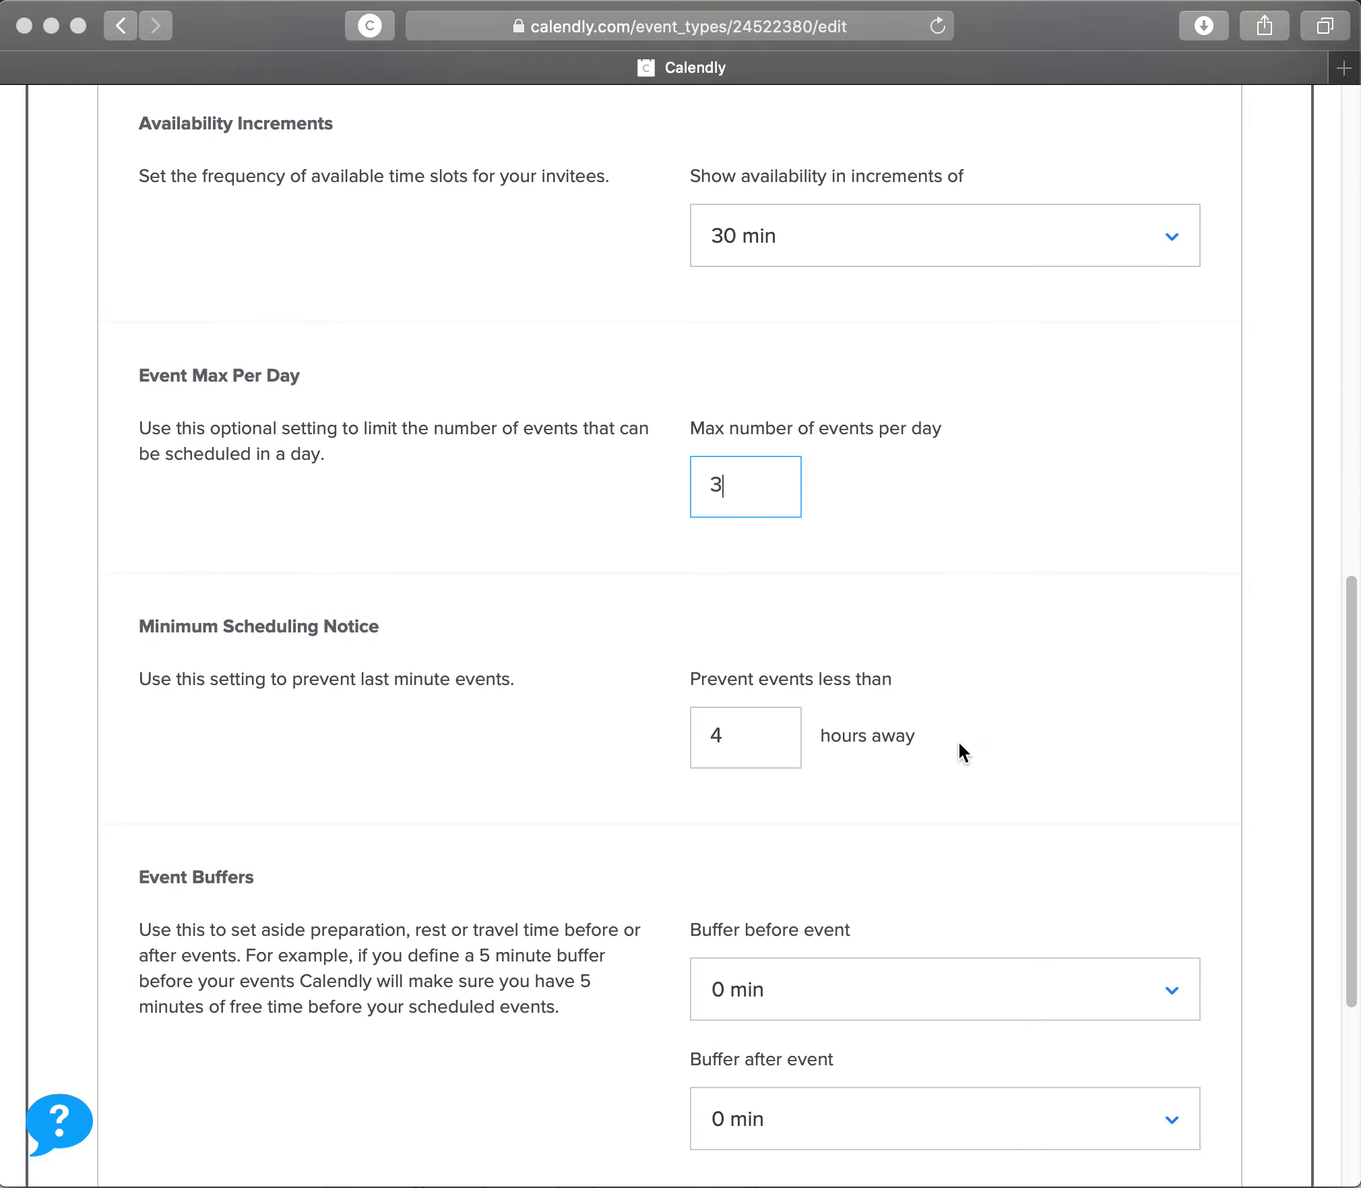
scroll(959, 743, "down", 3)
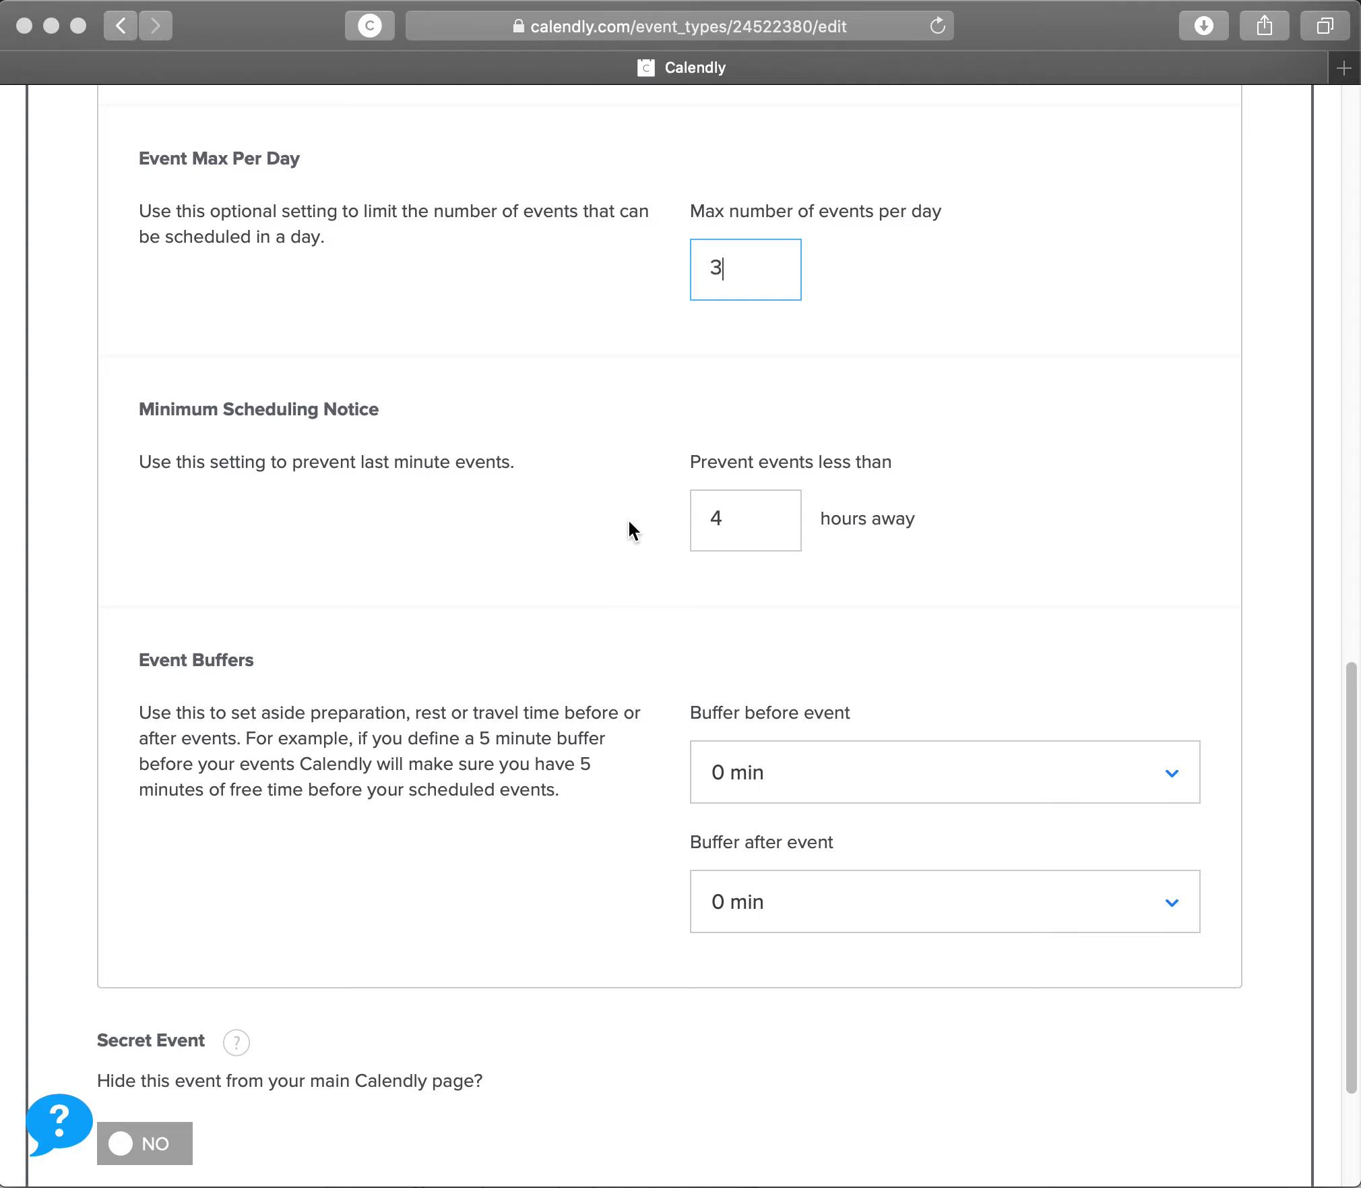
scroll(569, 538, "down", 3)
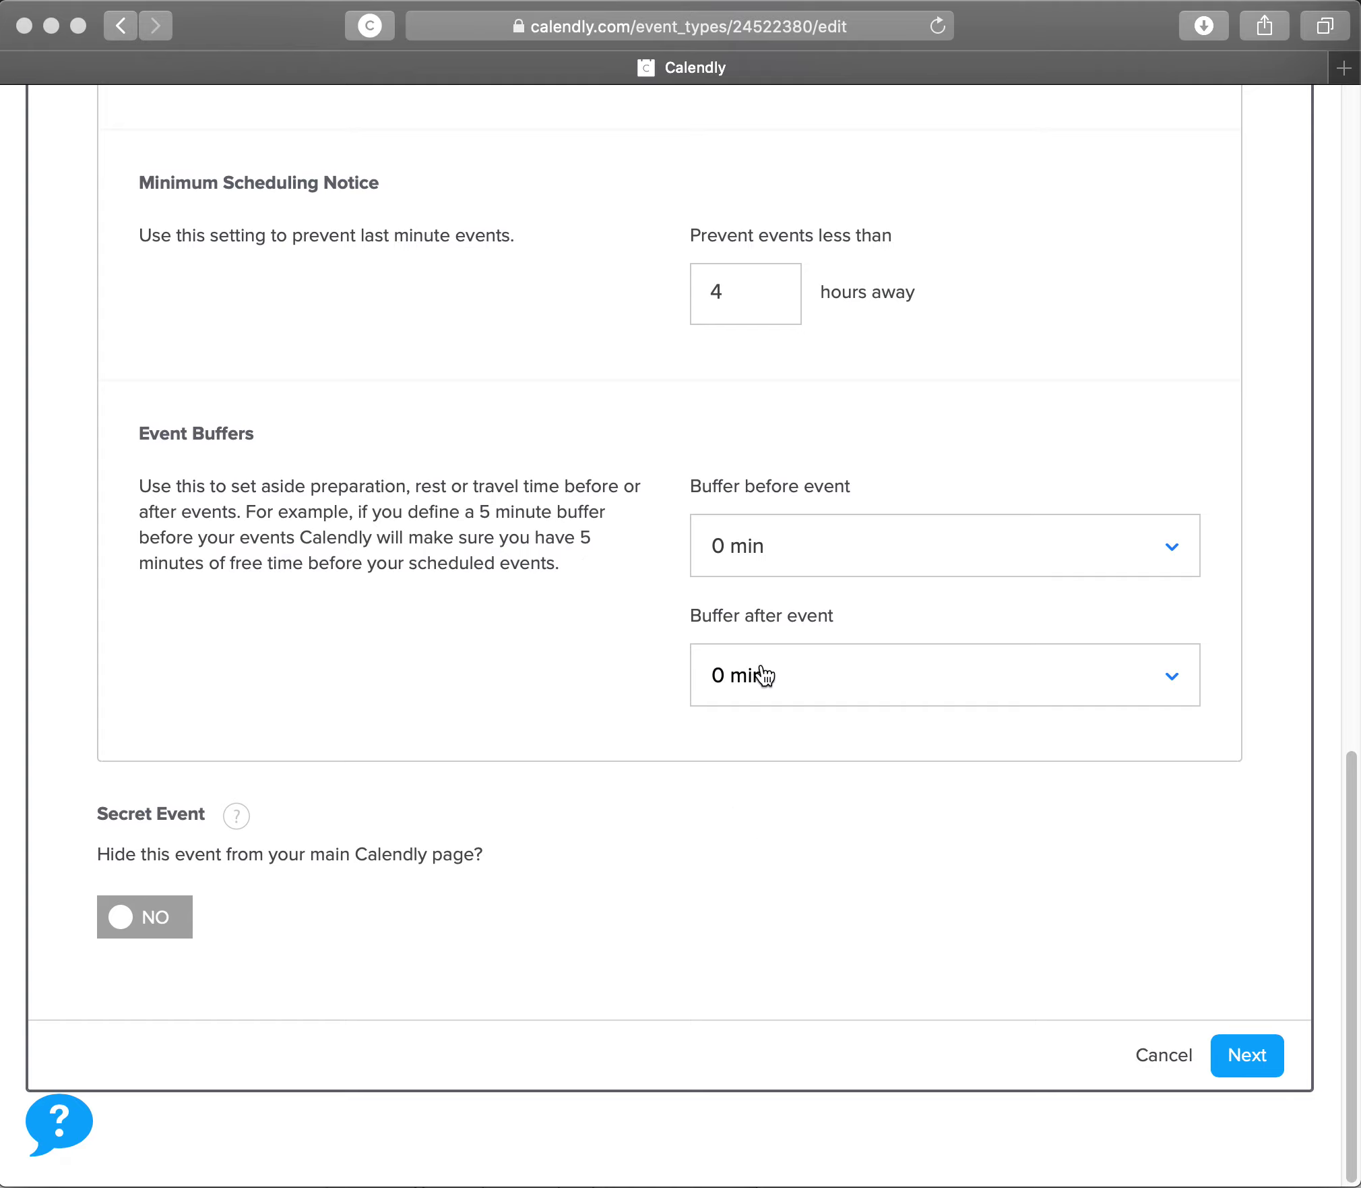
Step: Save the availability settings and open the event's live booking page
left_click(1246, 1065)
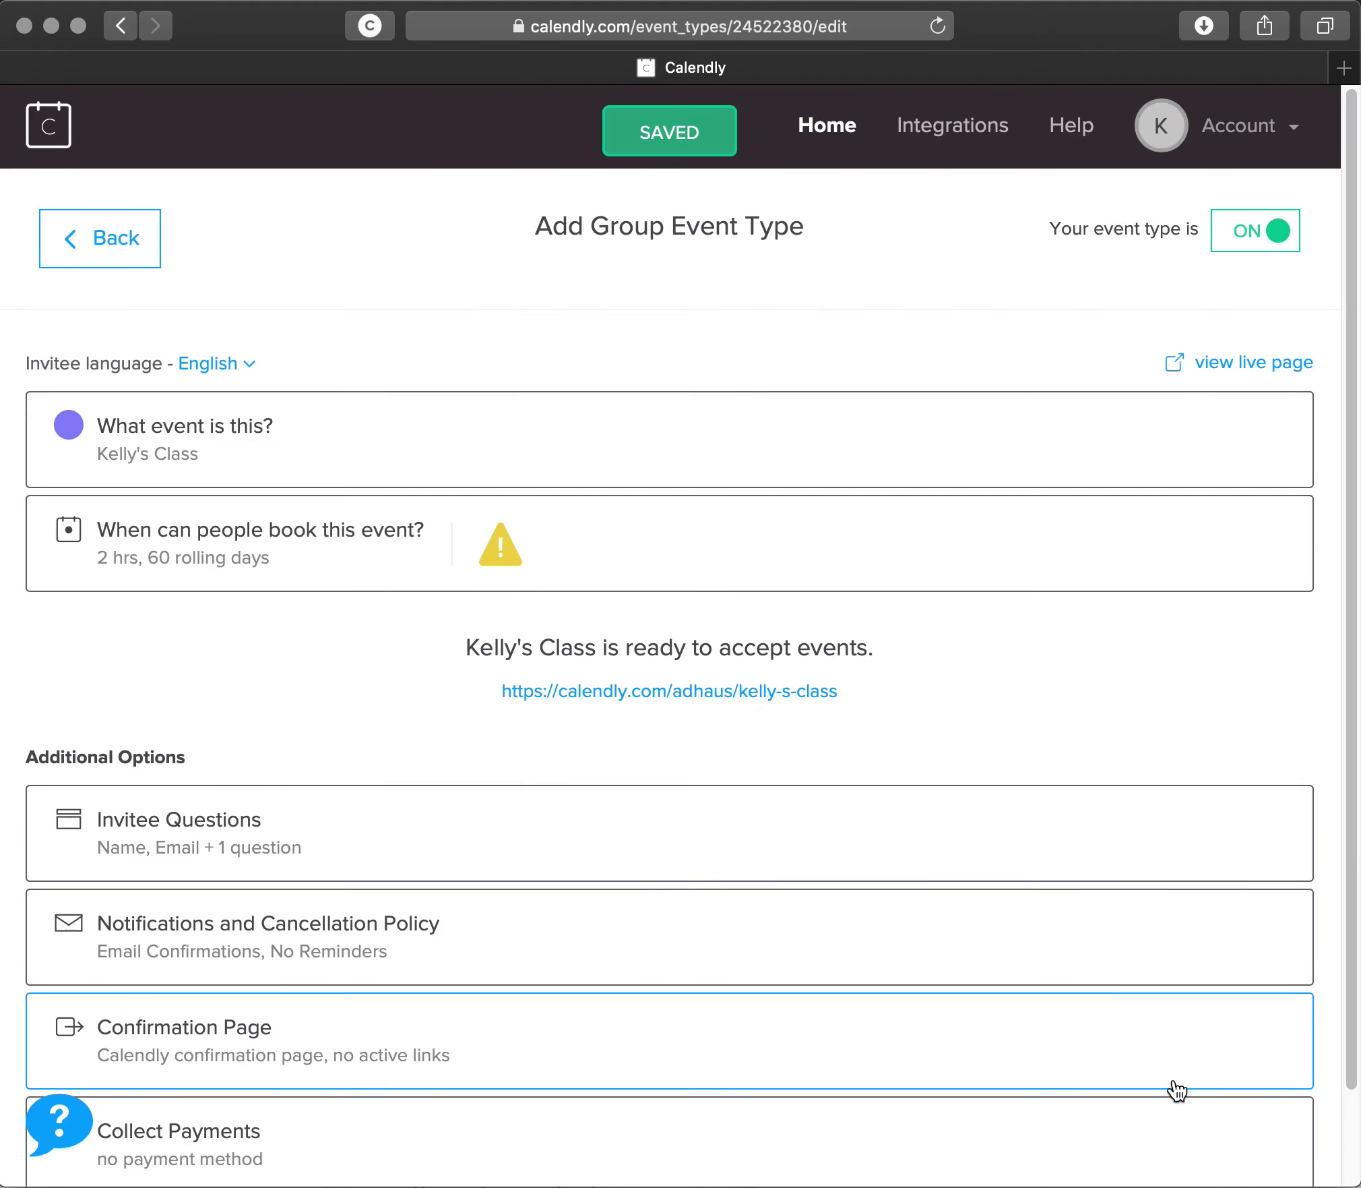
scroll(1107, 642, "down", 3)
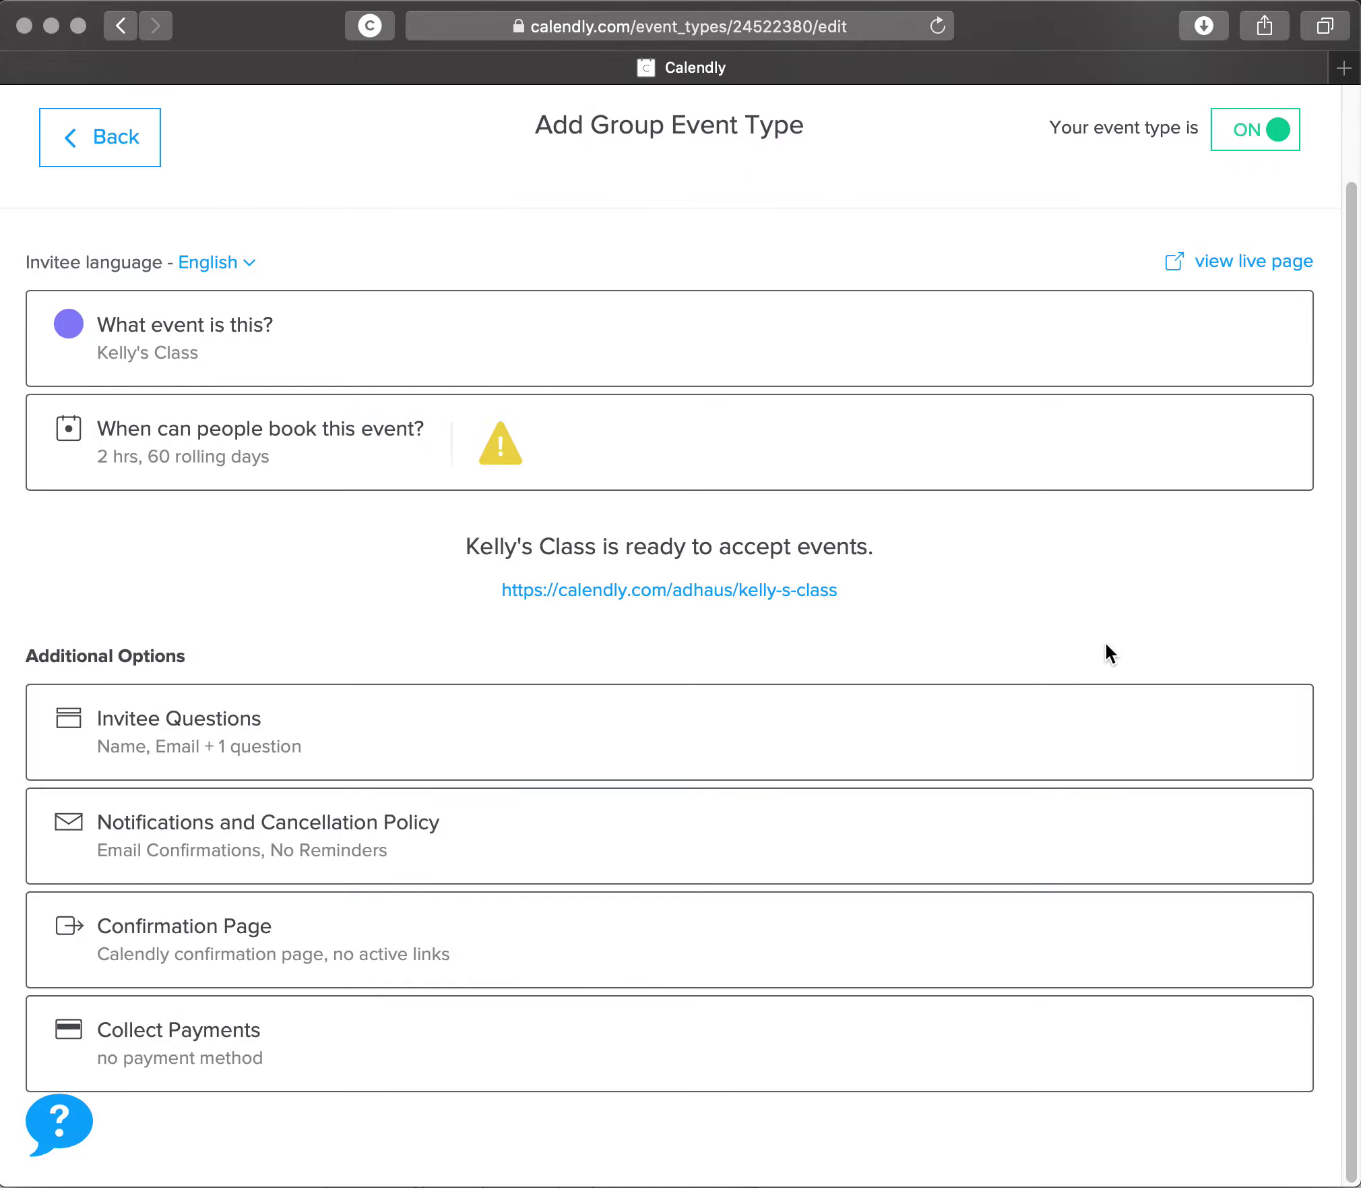
left_click(672, 591)
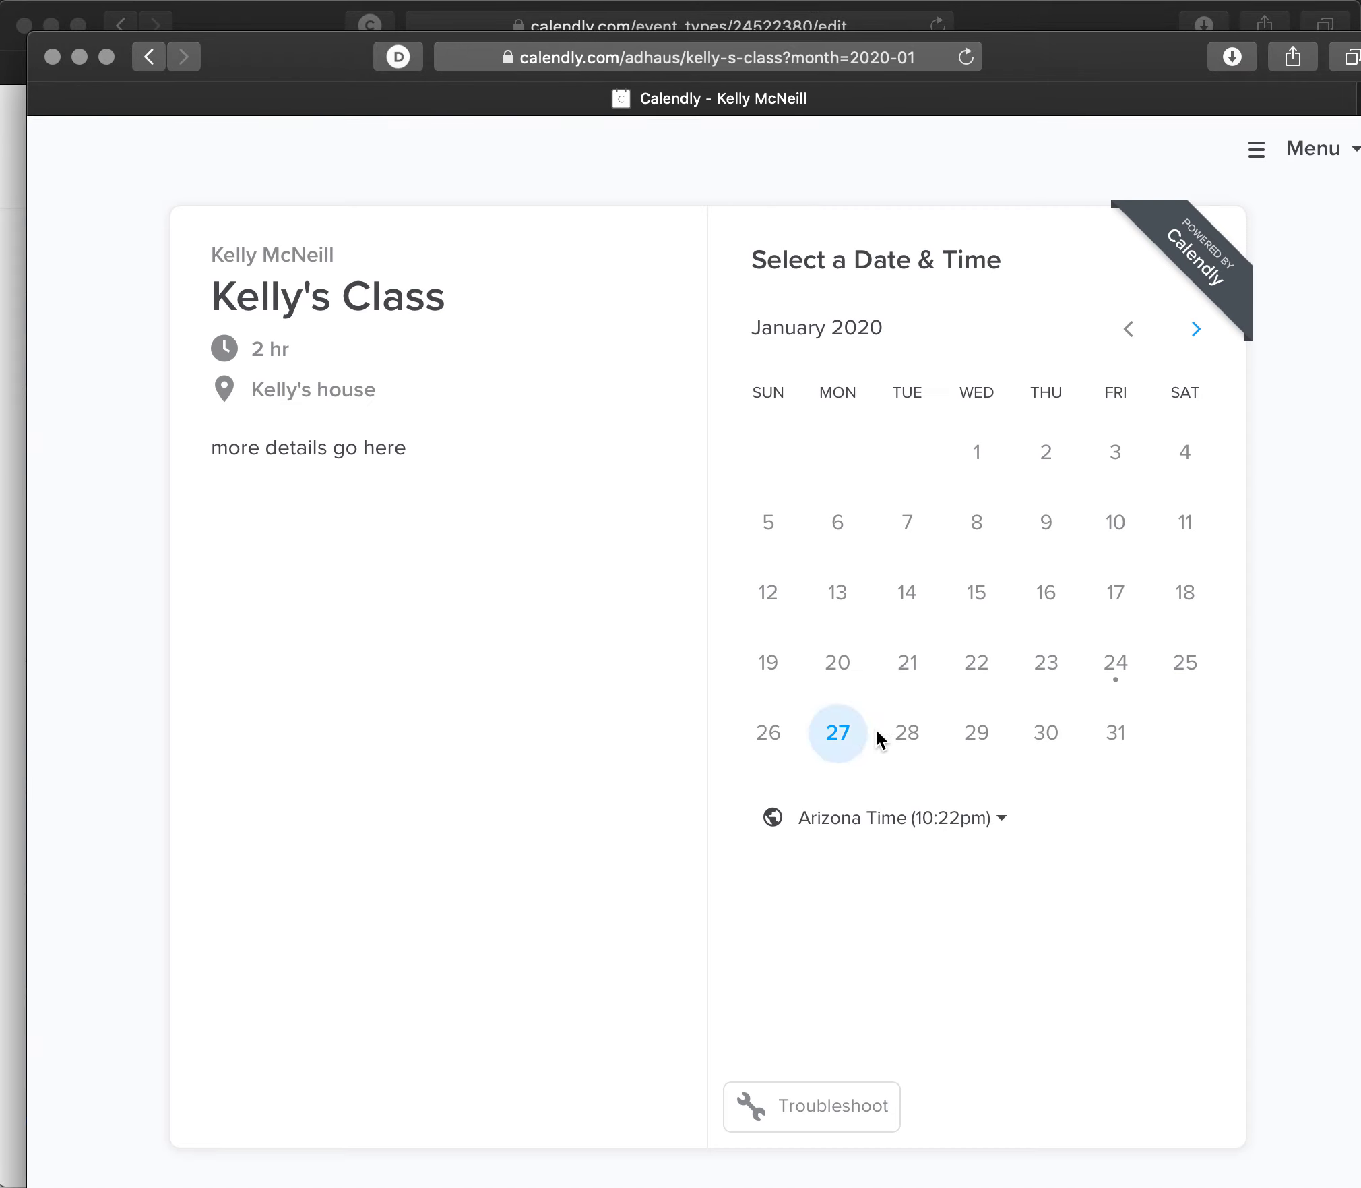
Step: Select the 9:00am slot on Monday, January 27 to reach the details form
left_click(838, 738)
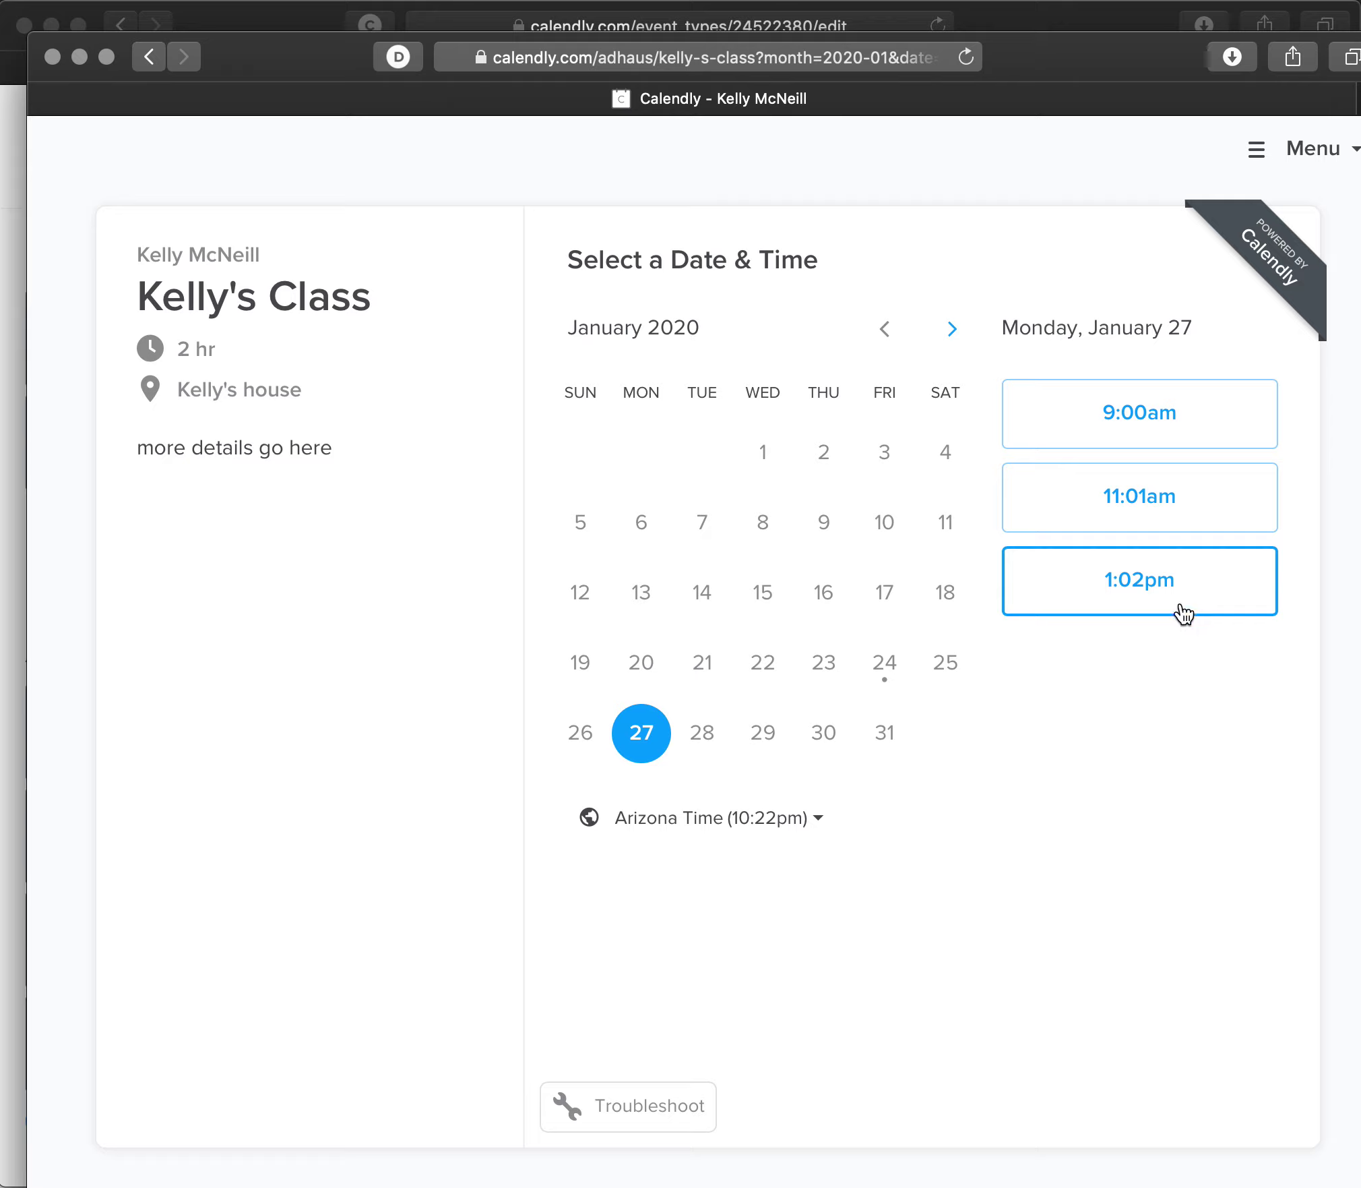
left_click(1220, 425)
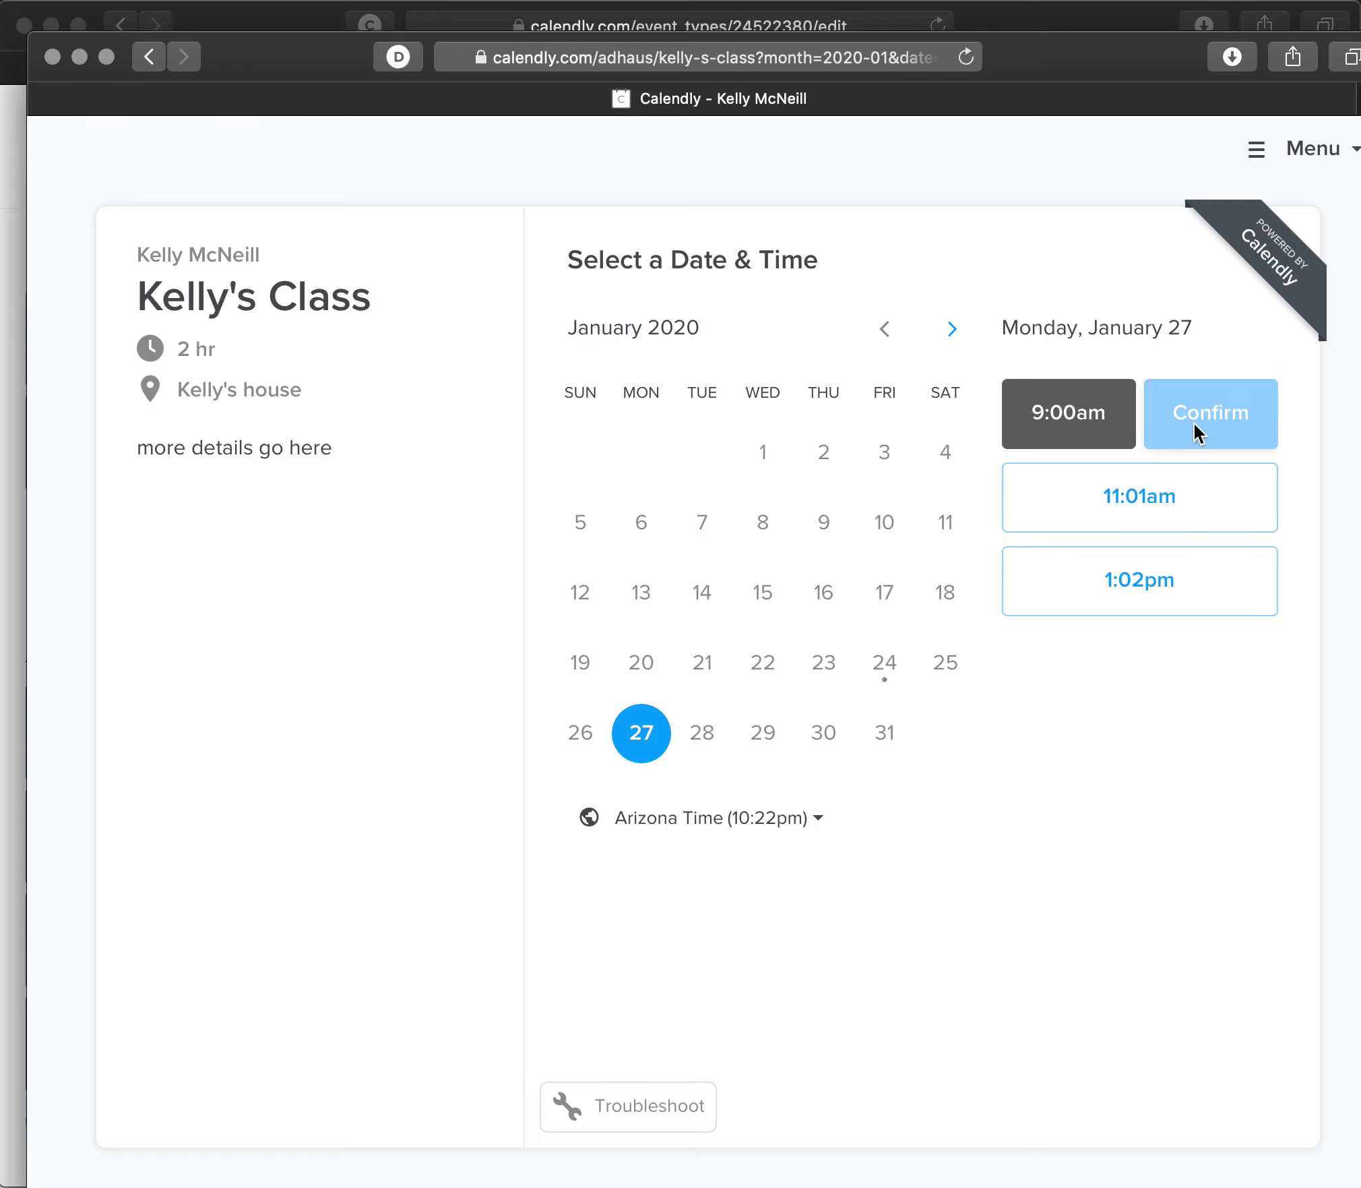
left_click(1195, 423)
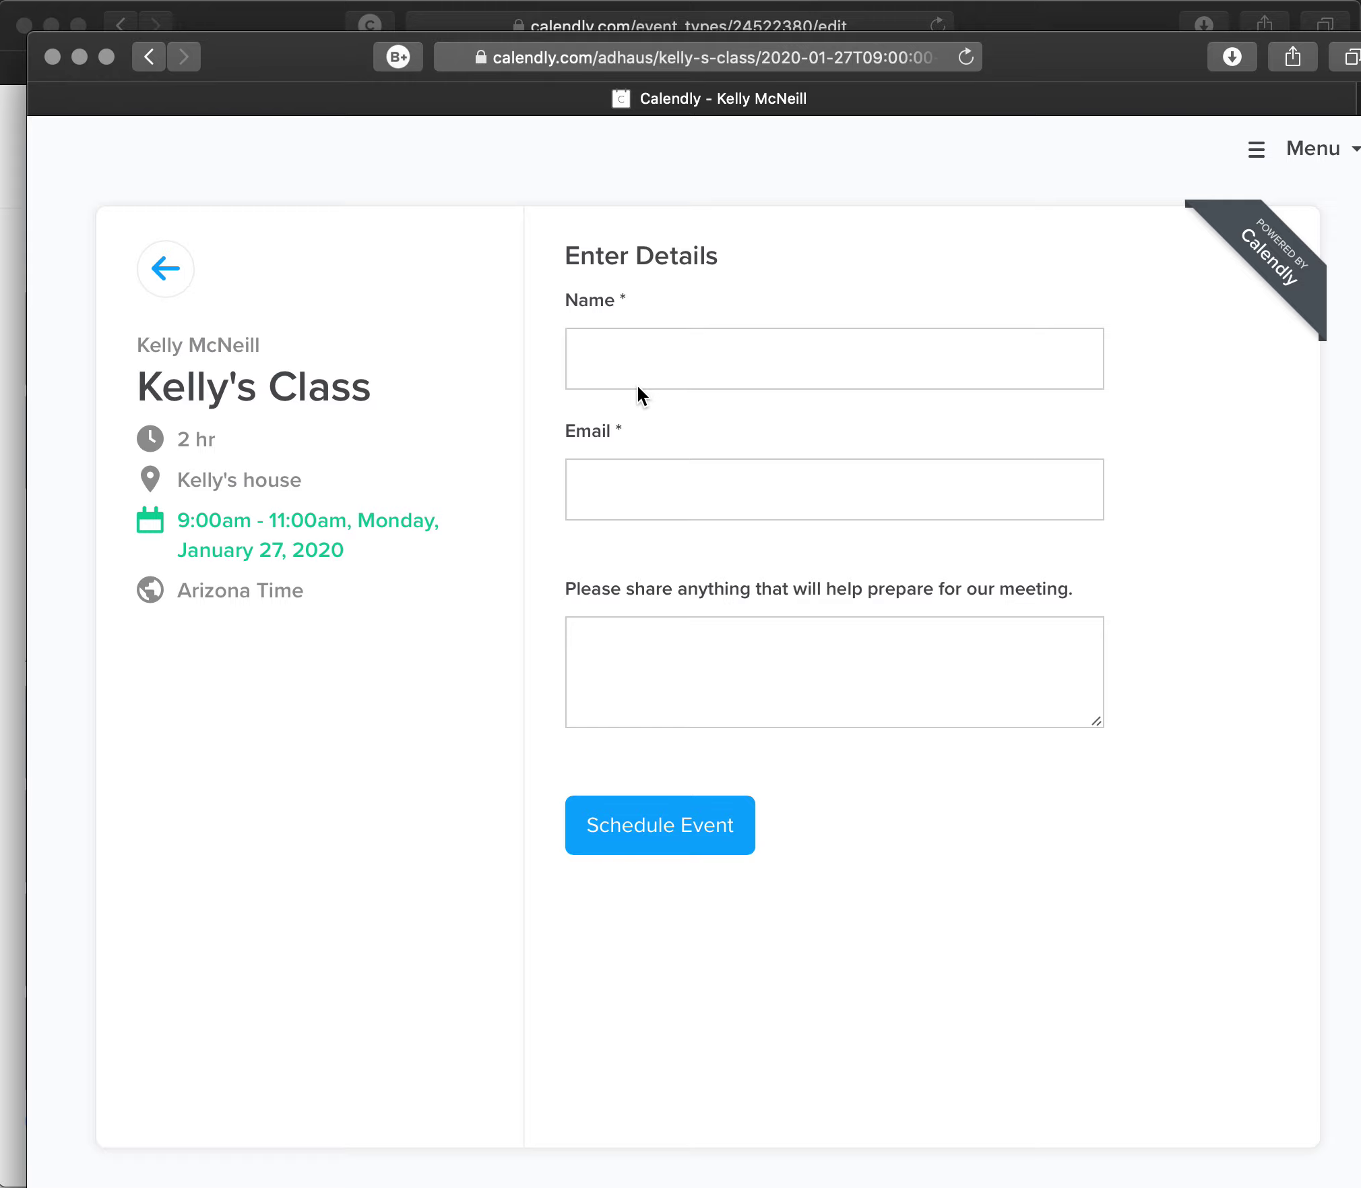
Step: Go back from the Enter Details form and close the live booking page window
left_click(165, 276)
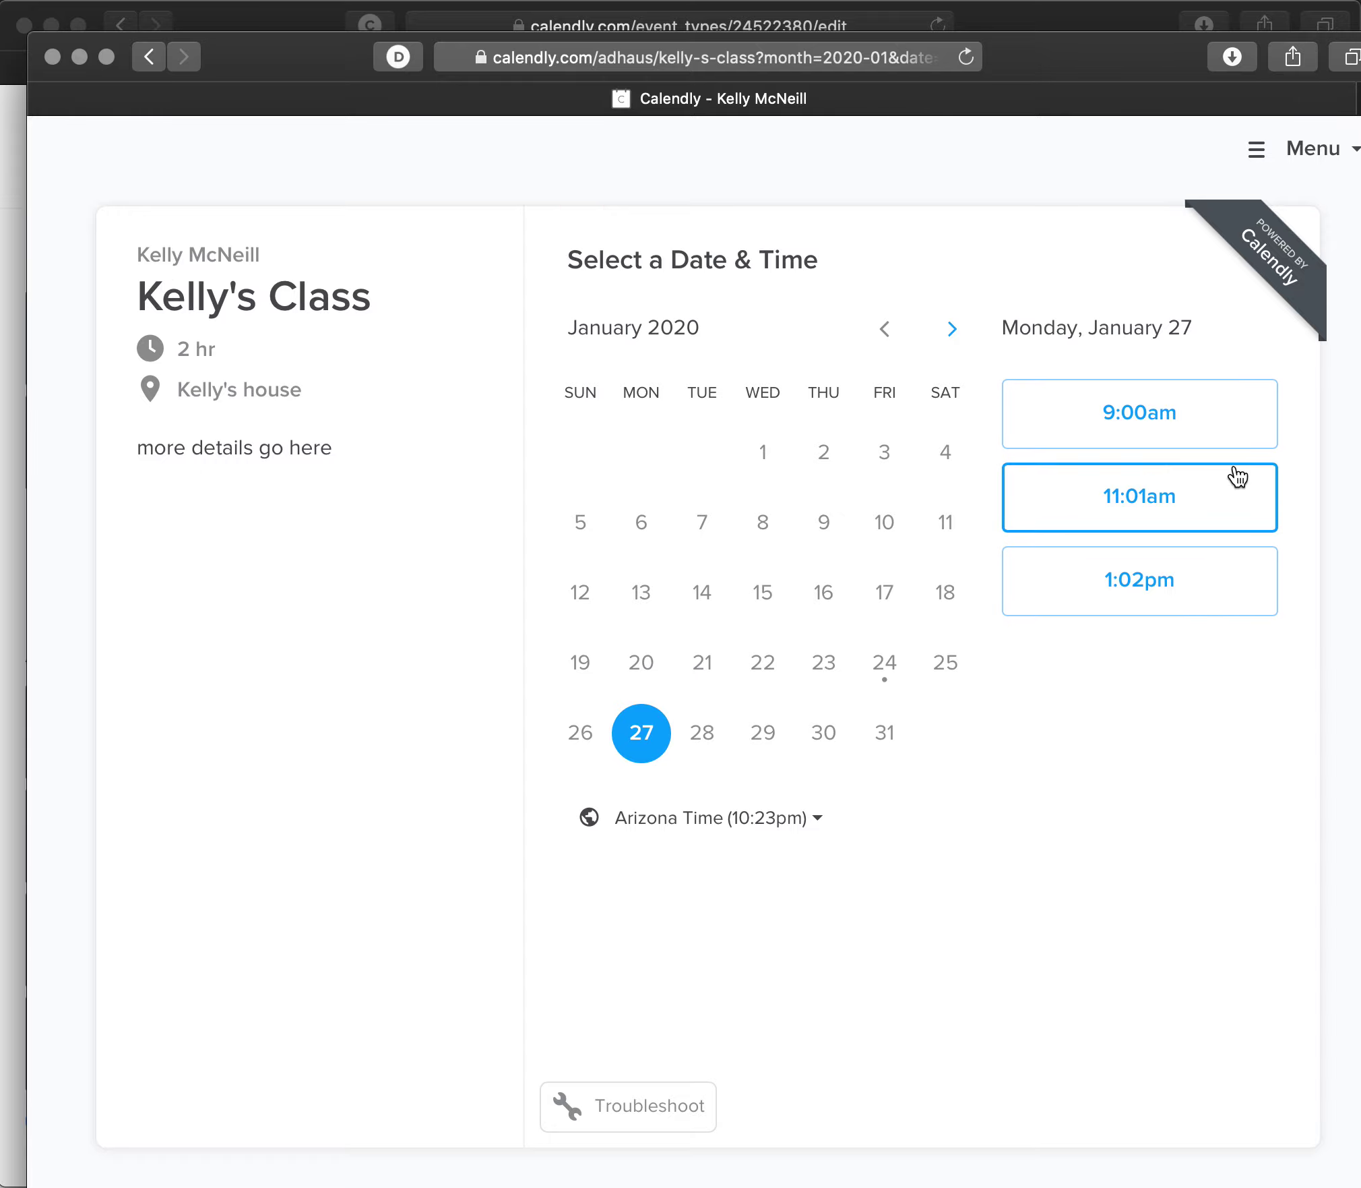
left_click(296, 21)
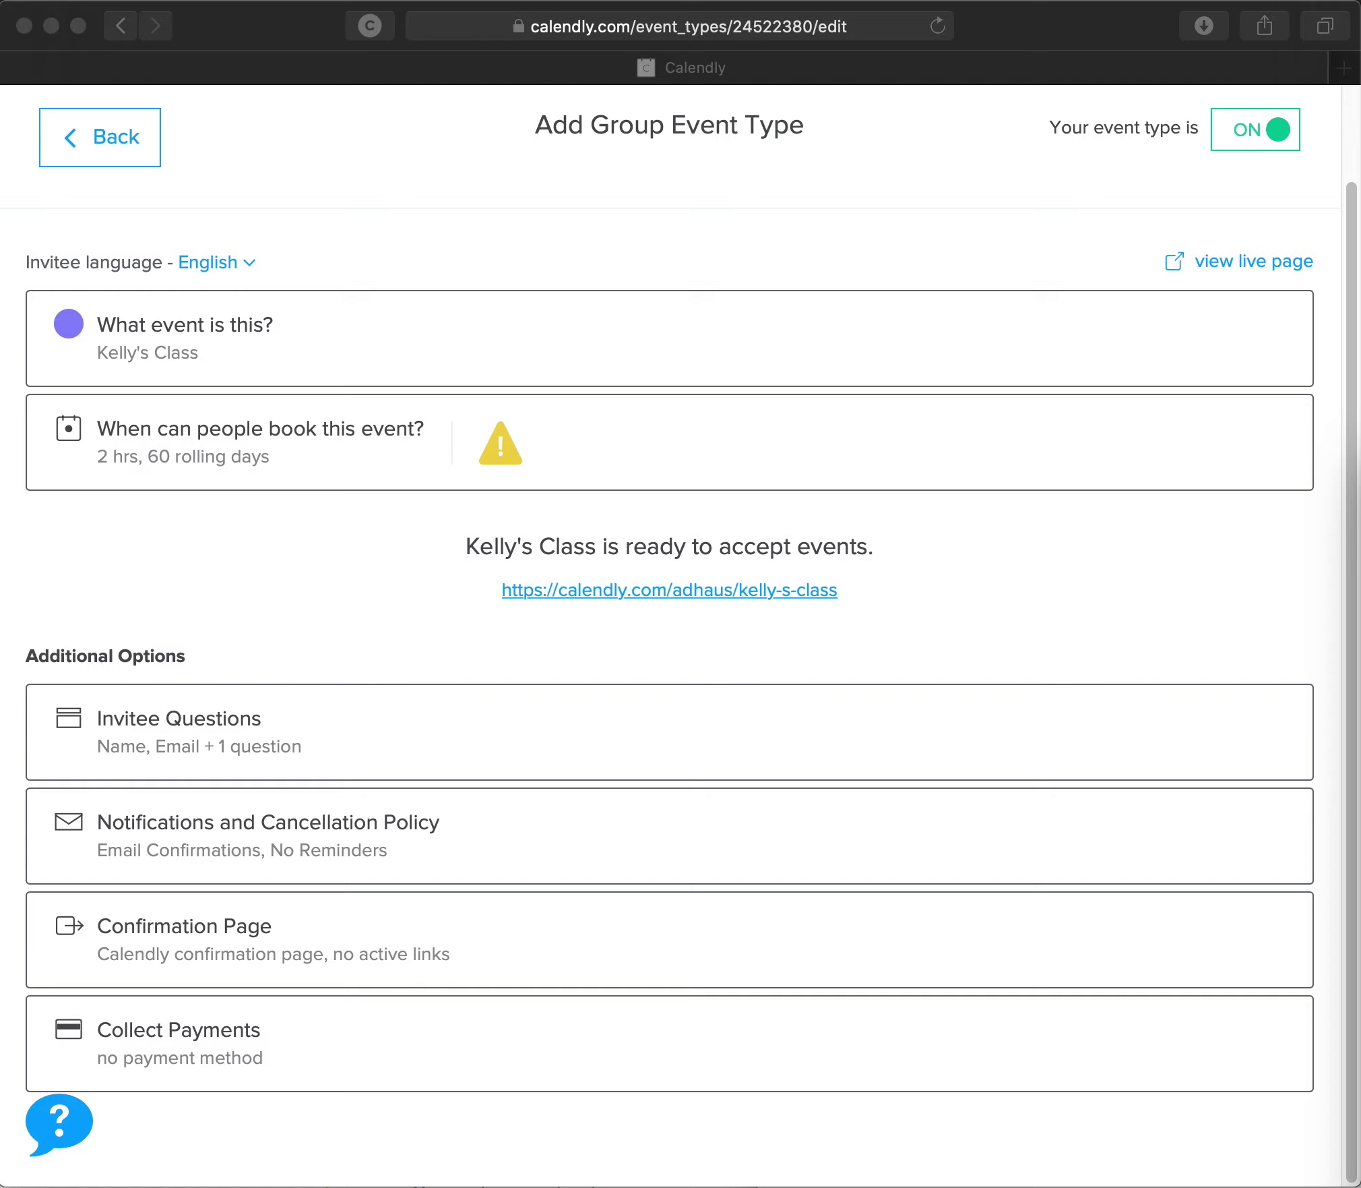
Step: Review Kelly's Class's name and location settings, then return to the event types list
left_click(355, 350)
scroll(828, 642, "down", 6)
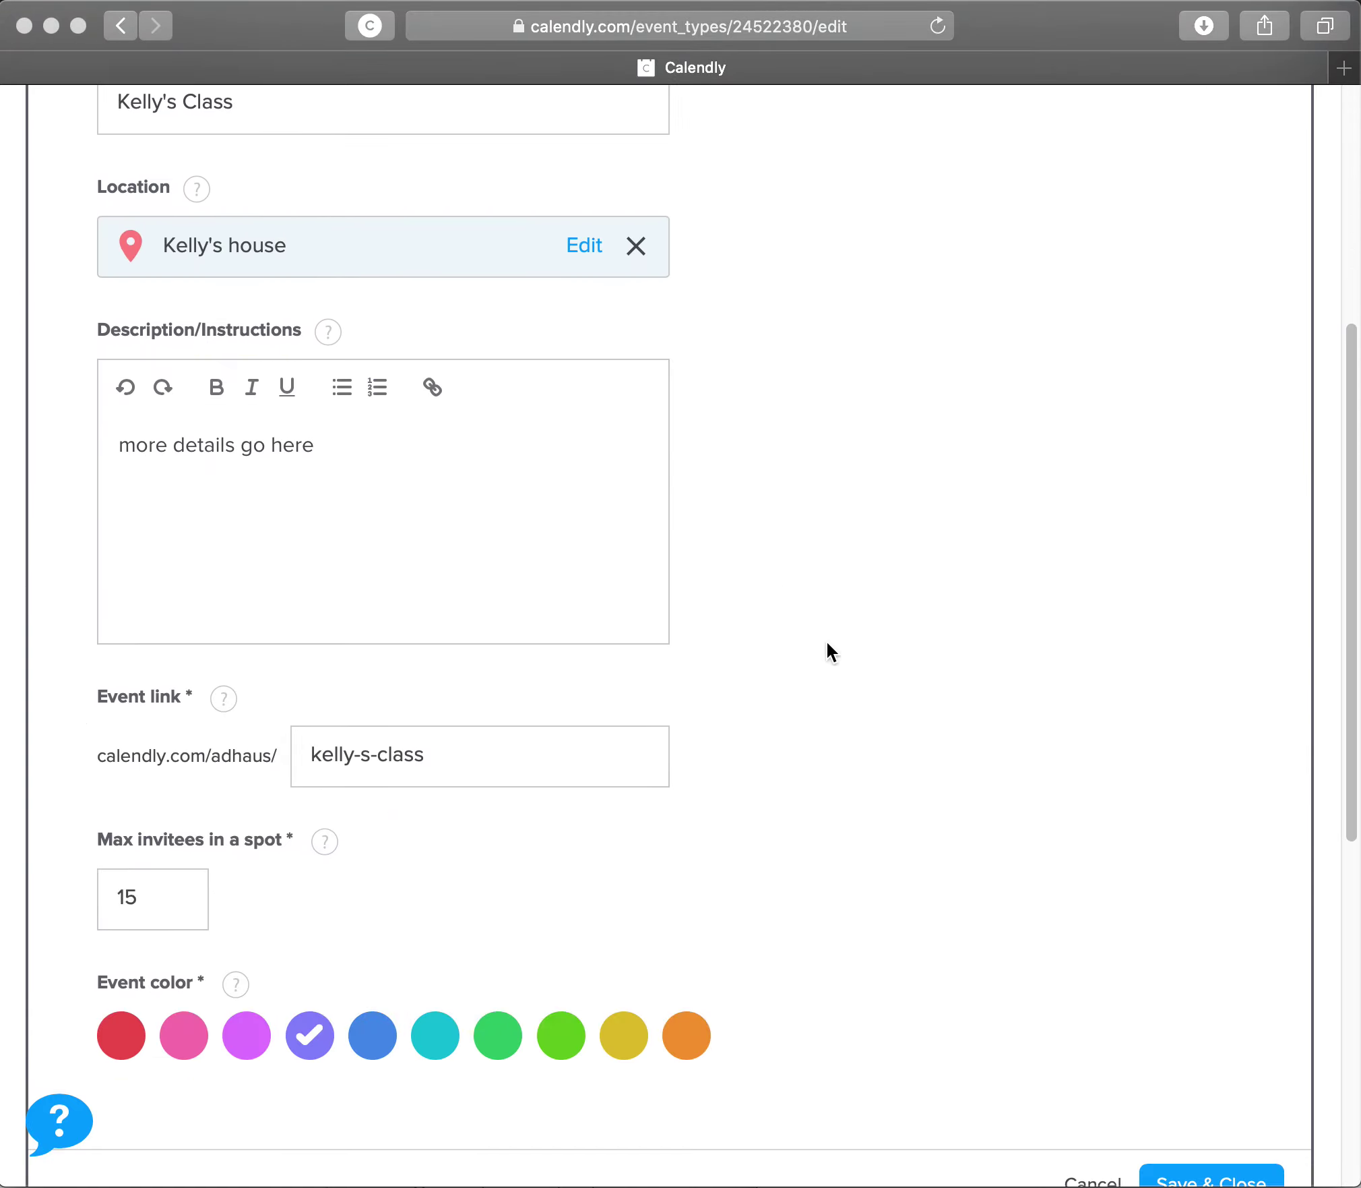
scroll(828, 642, "up", 8)
left_click(109, 241)
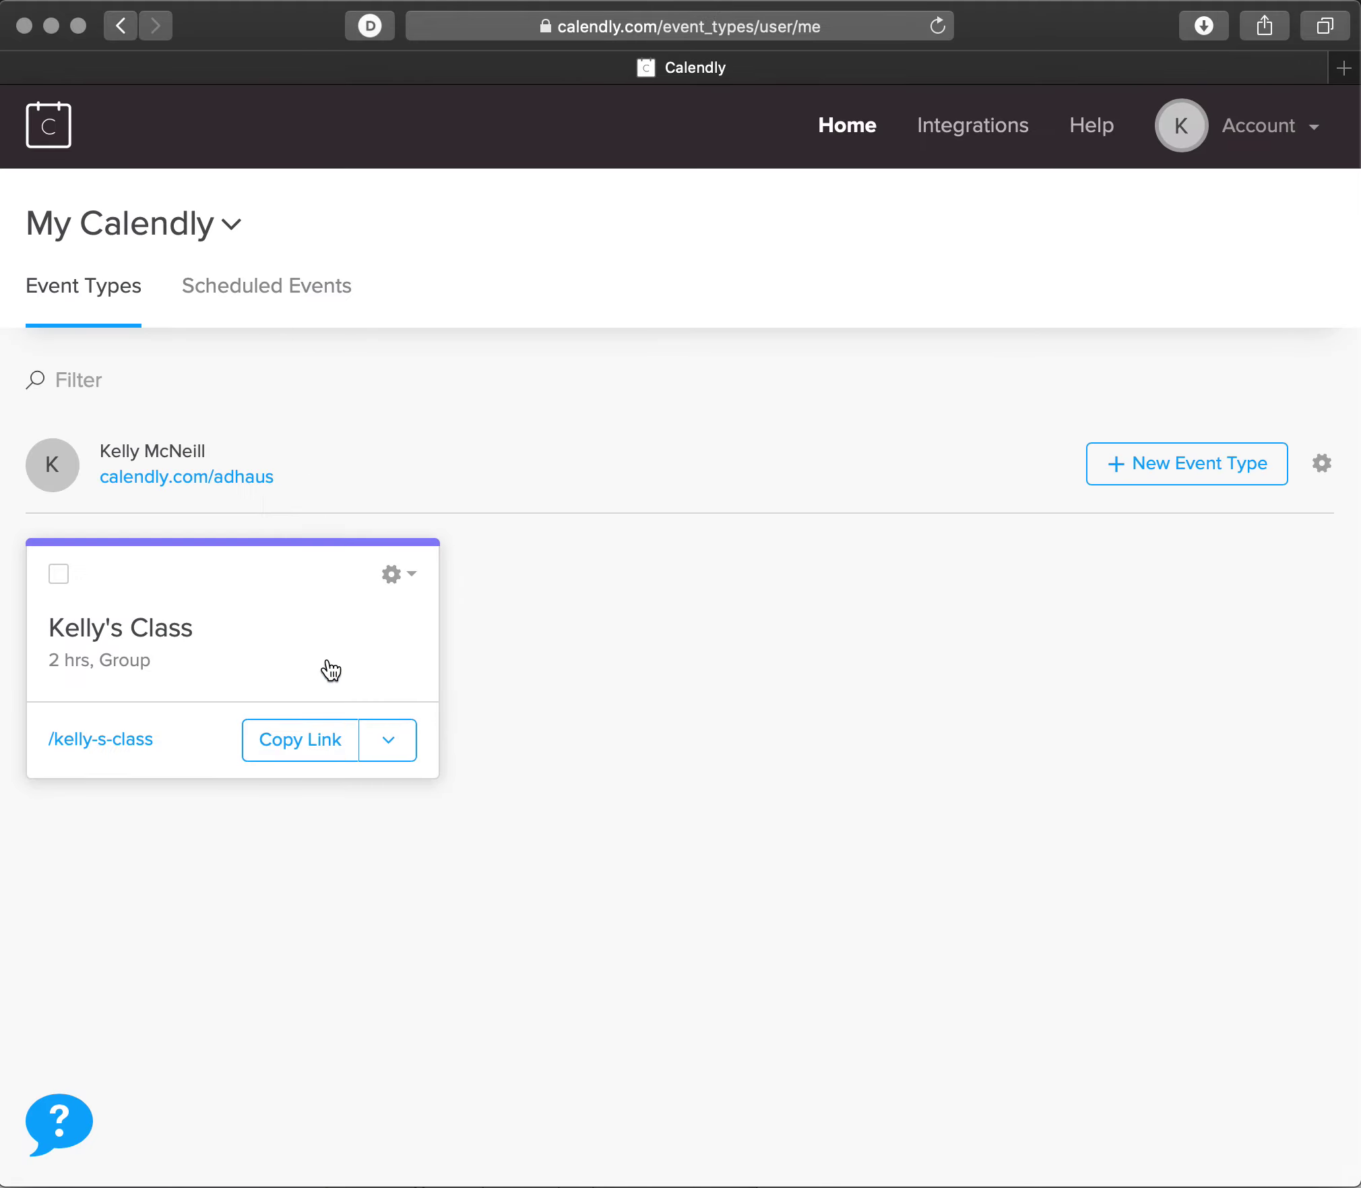
Step: Edit Kelly's Class and expand its booking-time settings to show January 27's three windows
left_click(389, 740)
left_click(399, 581)
left_click(397, 635)
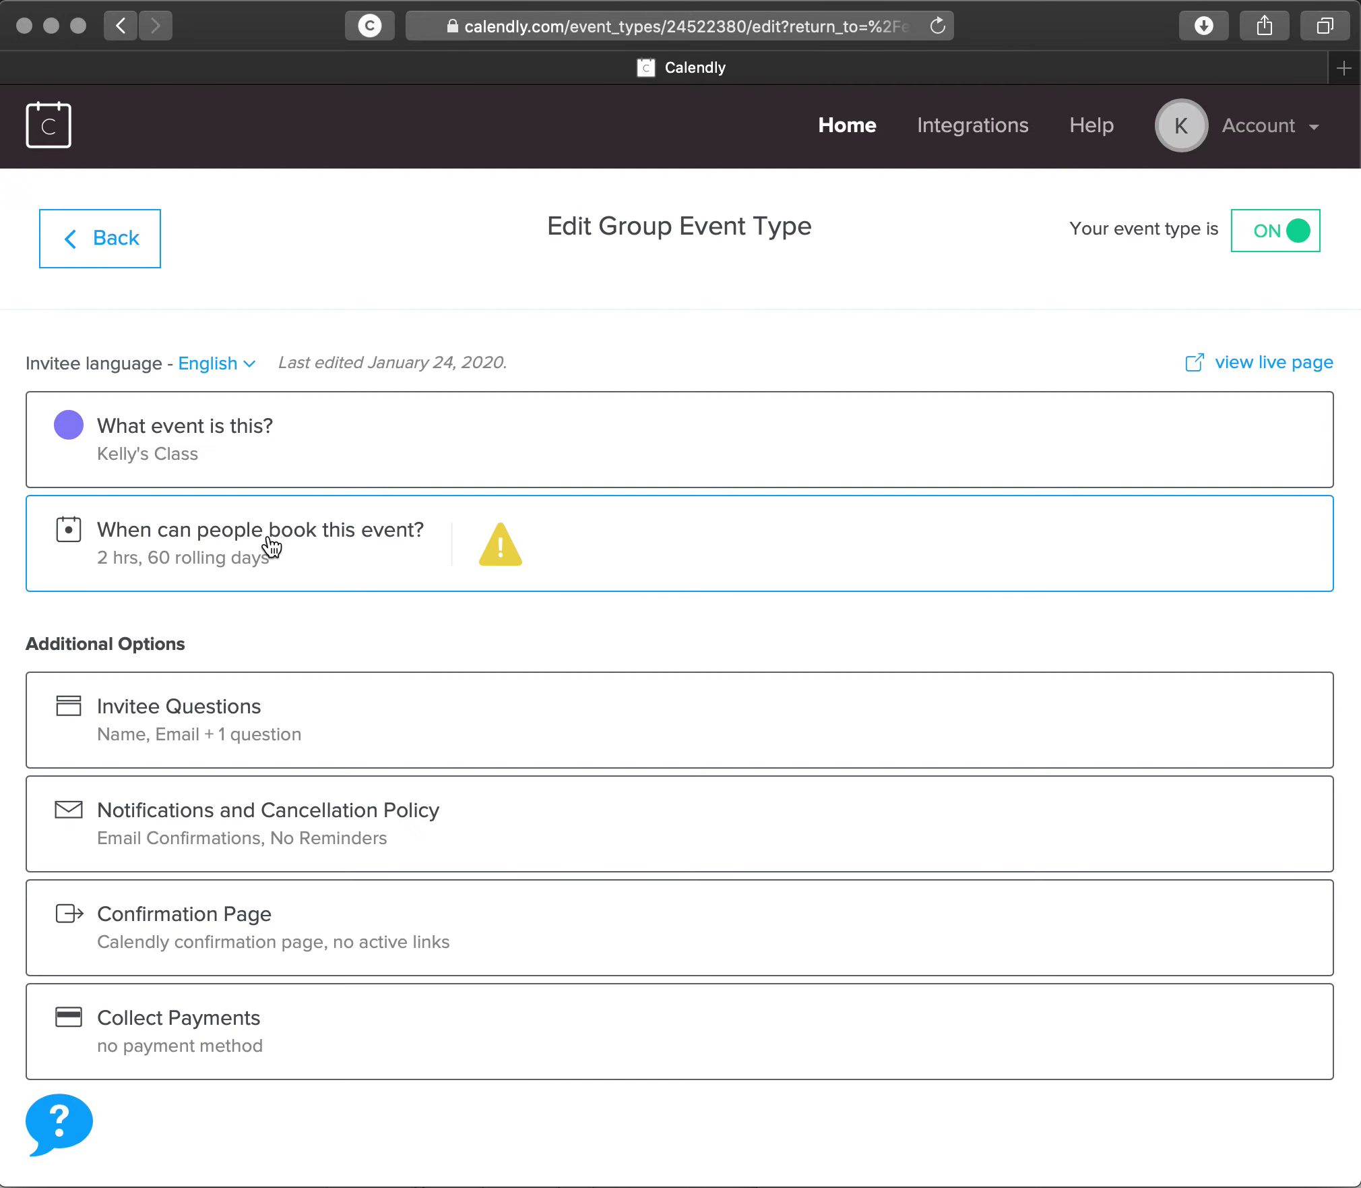
left_click(345, 565)
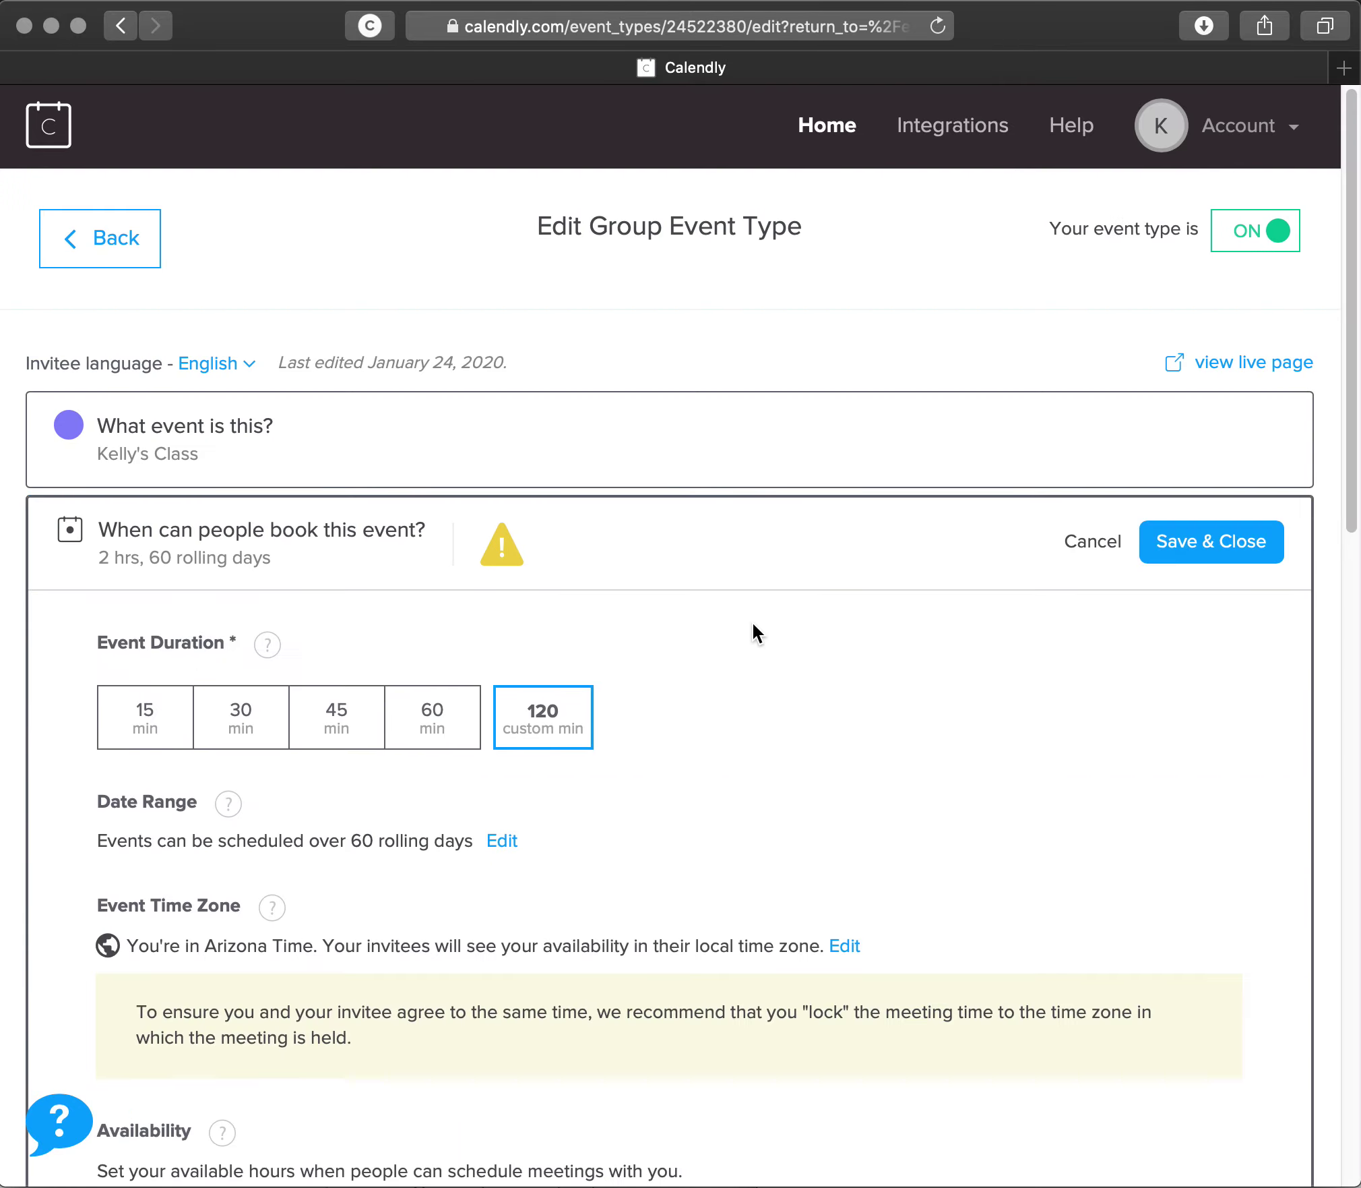
scroll(753, 623, "down", 10)
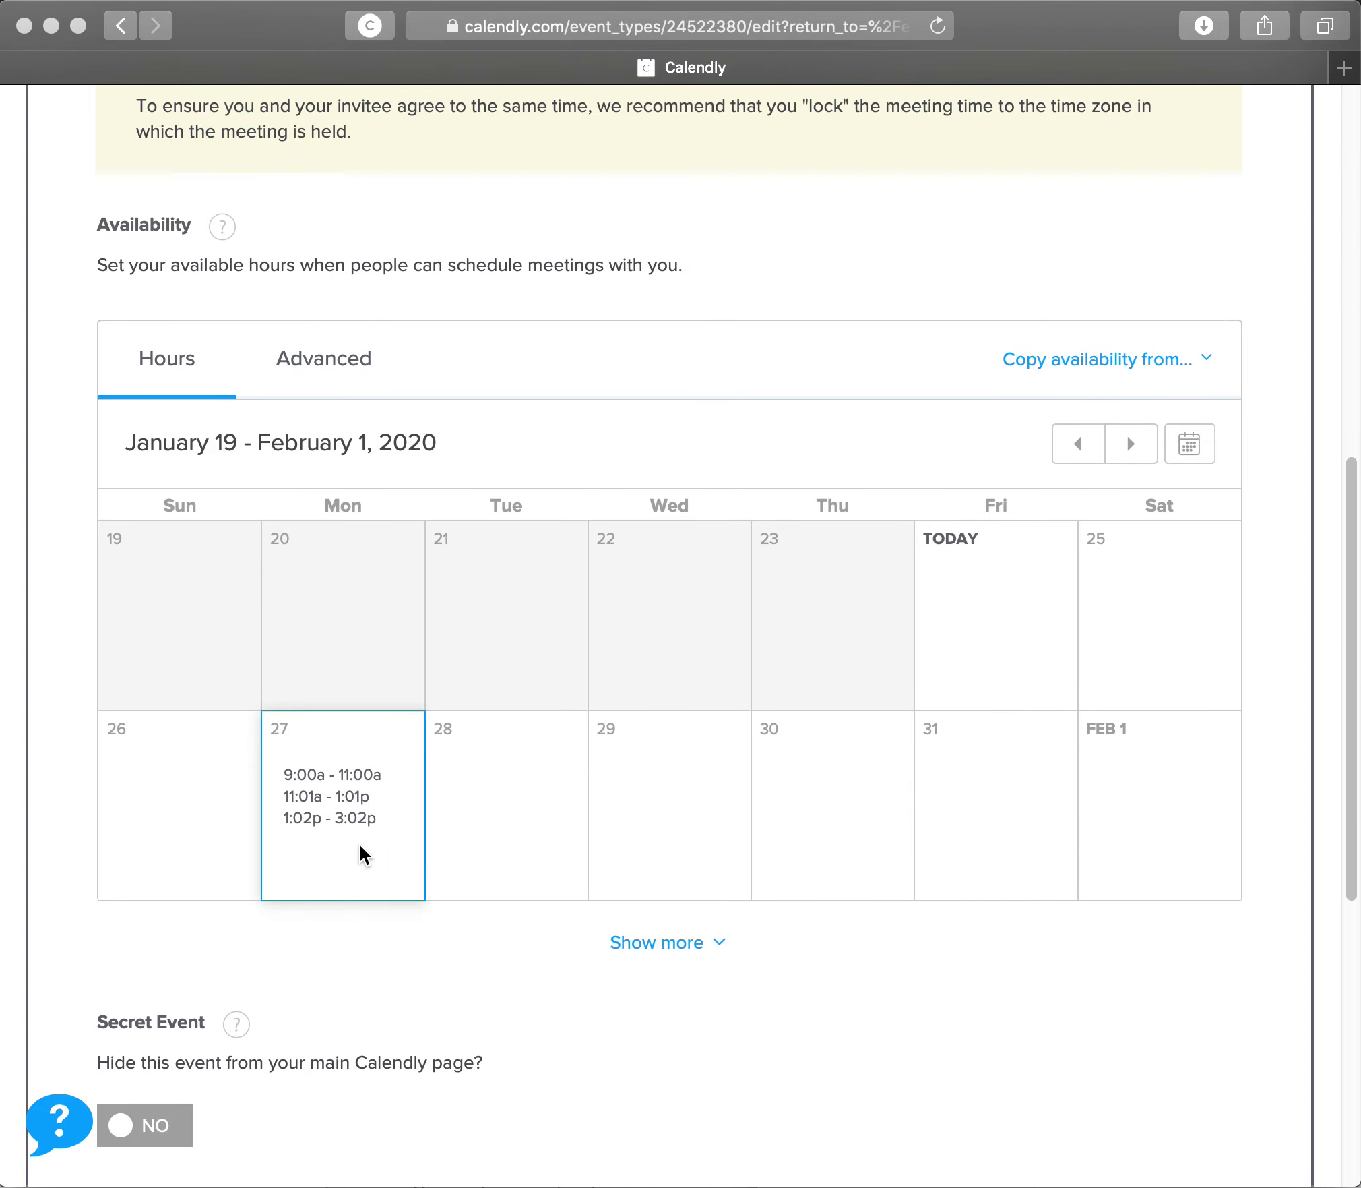
left_click(359, 845)
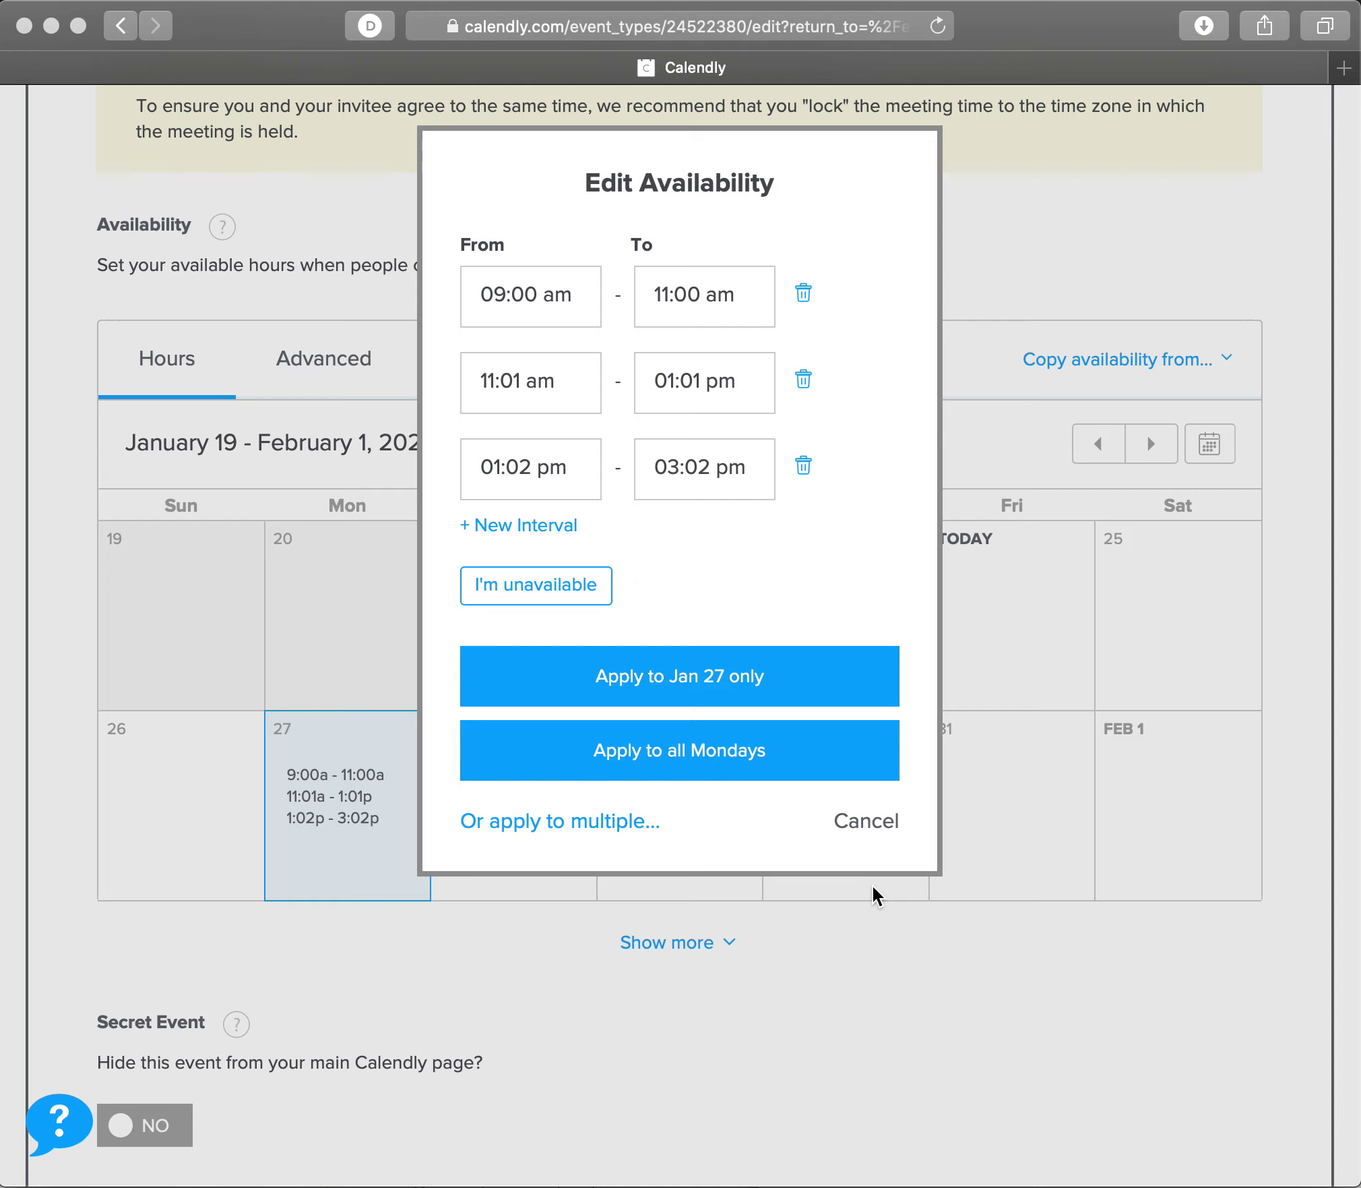
left_click(871, 830)
scroll(1143, 912, "up", 10)
scroll(1143, 911, "down", 10)
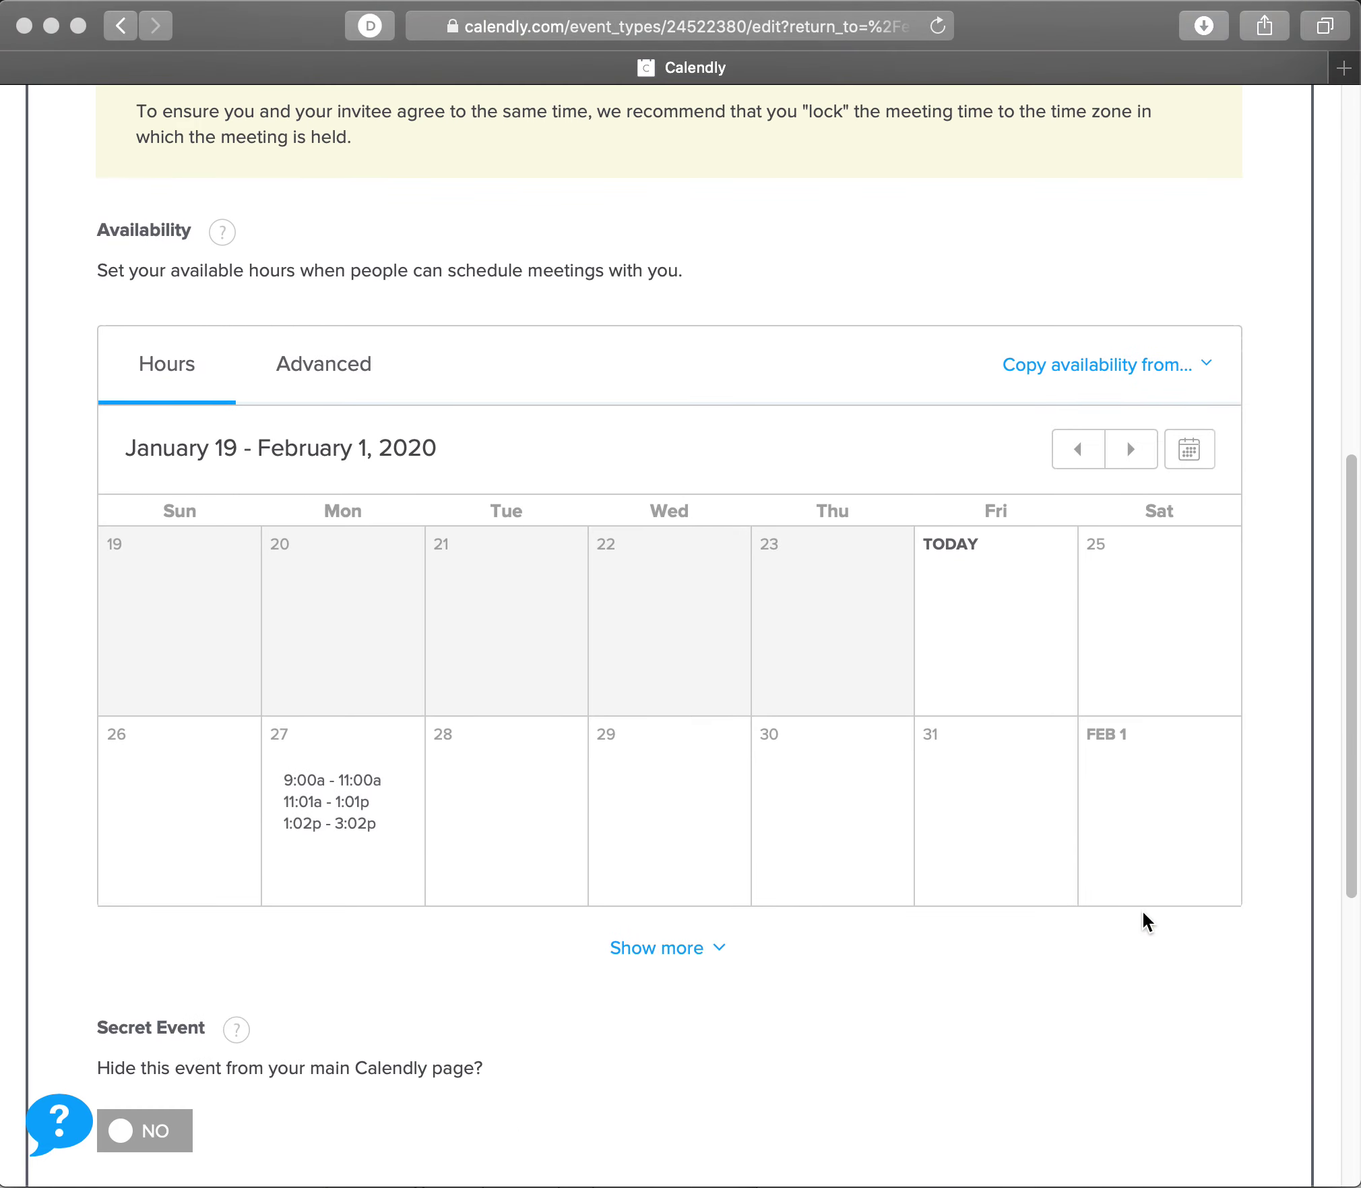
left_click(516, 806)
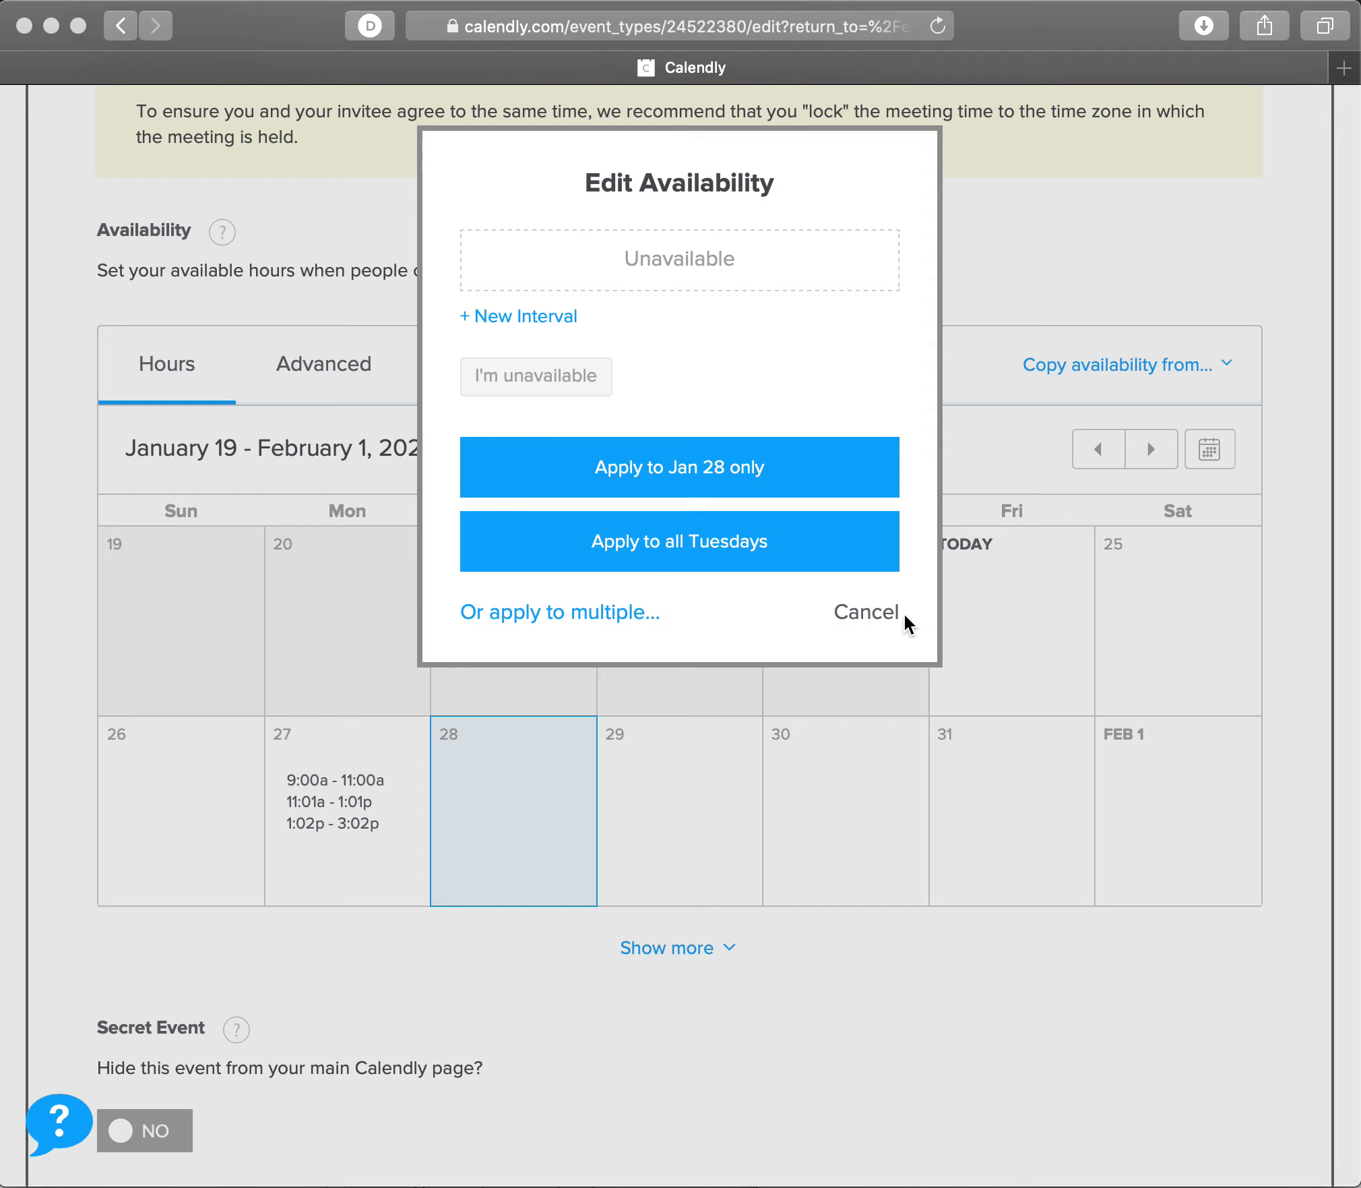
left_click(877, 617)
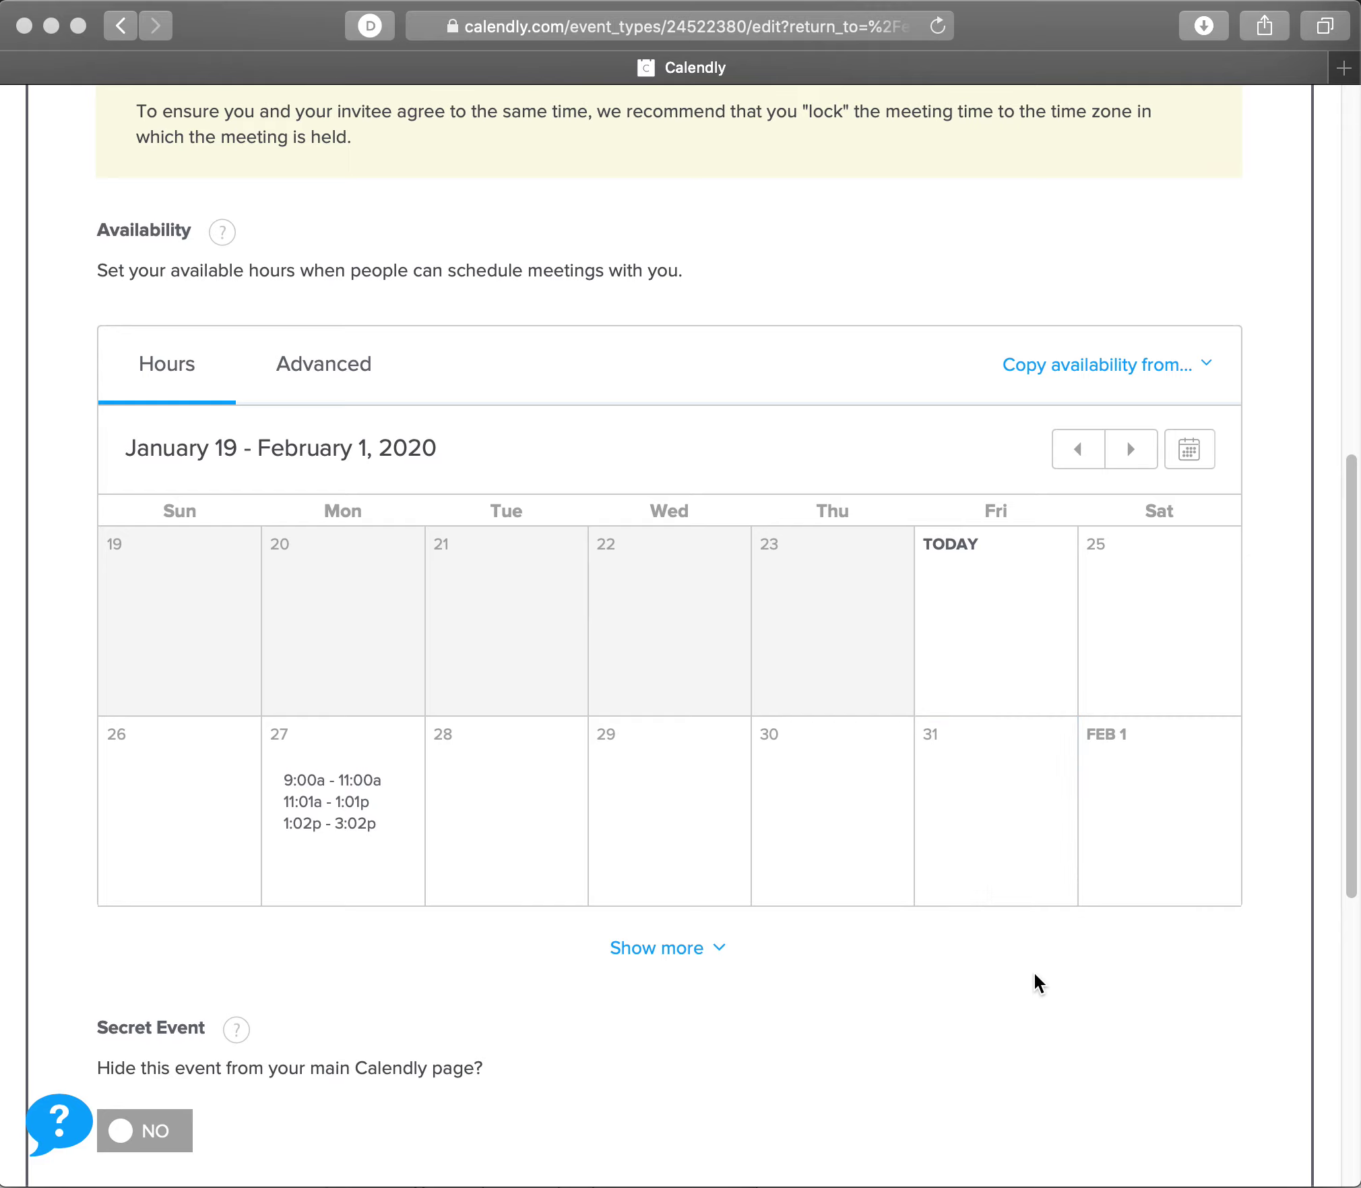
scroll(1036, 972, "up", 6)
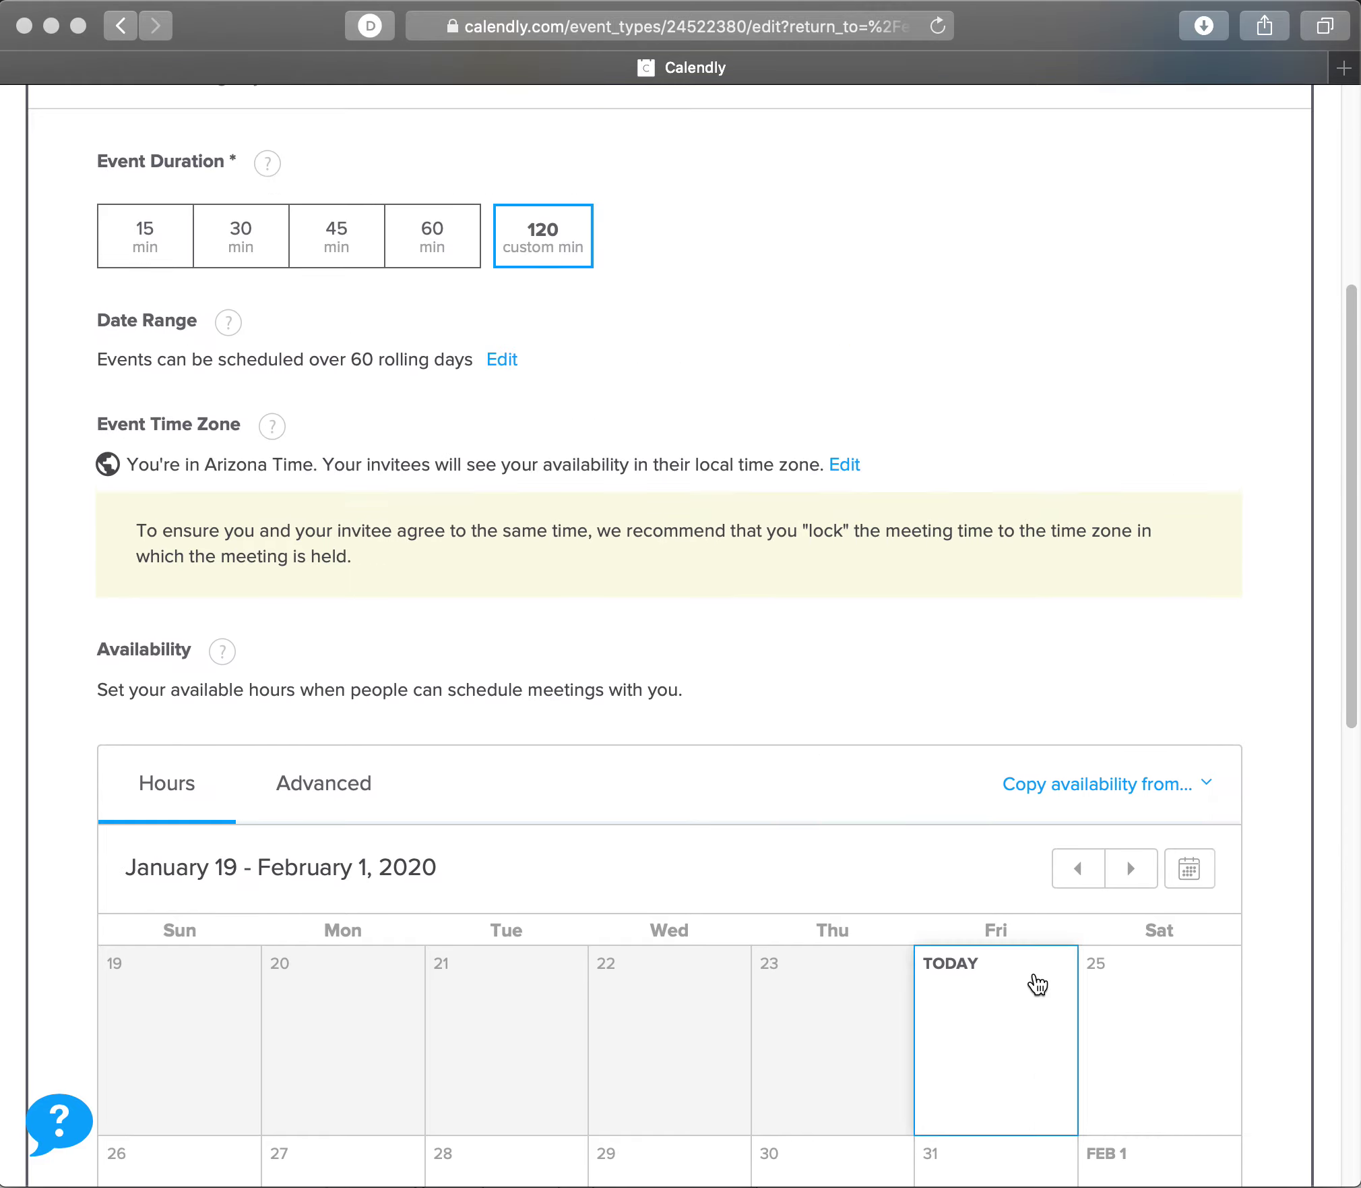